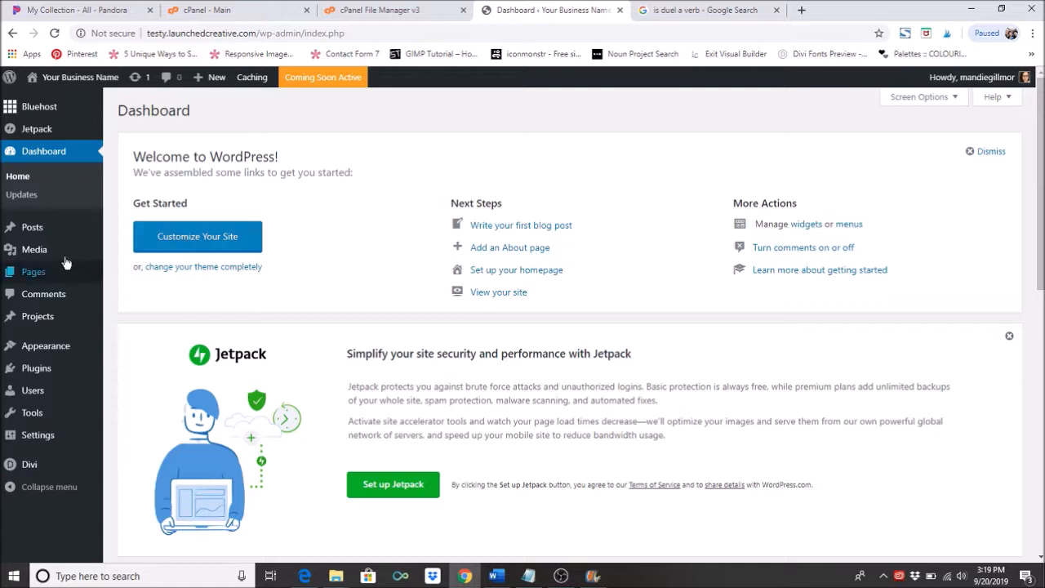
# - Open the form for uploading a new theme as a .zip file from the site's theme management page
pyautogui.click(30, 354)
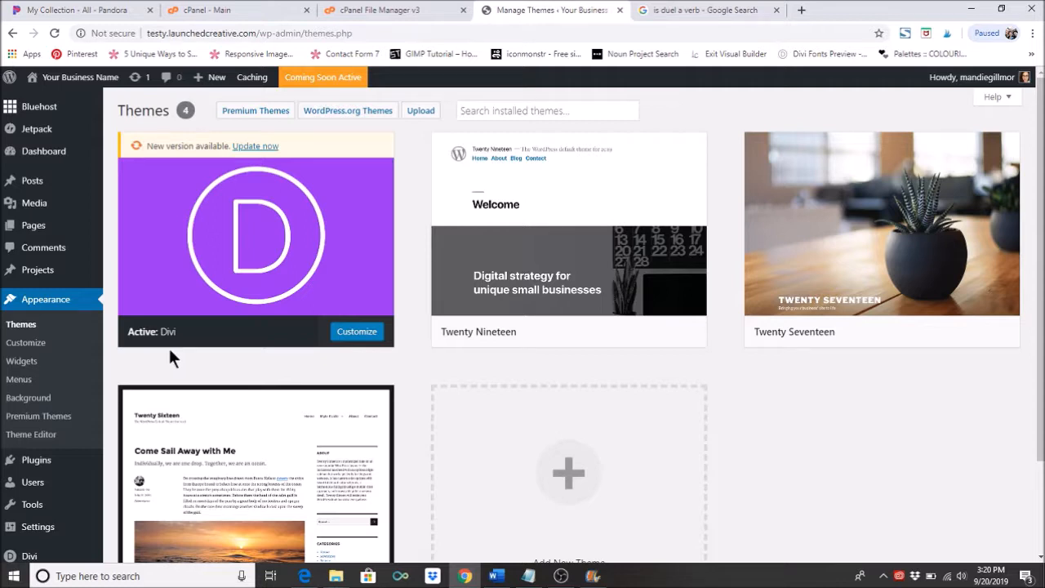
pyautogui.moveTo(259, 262)
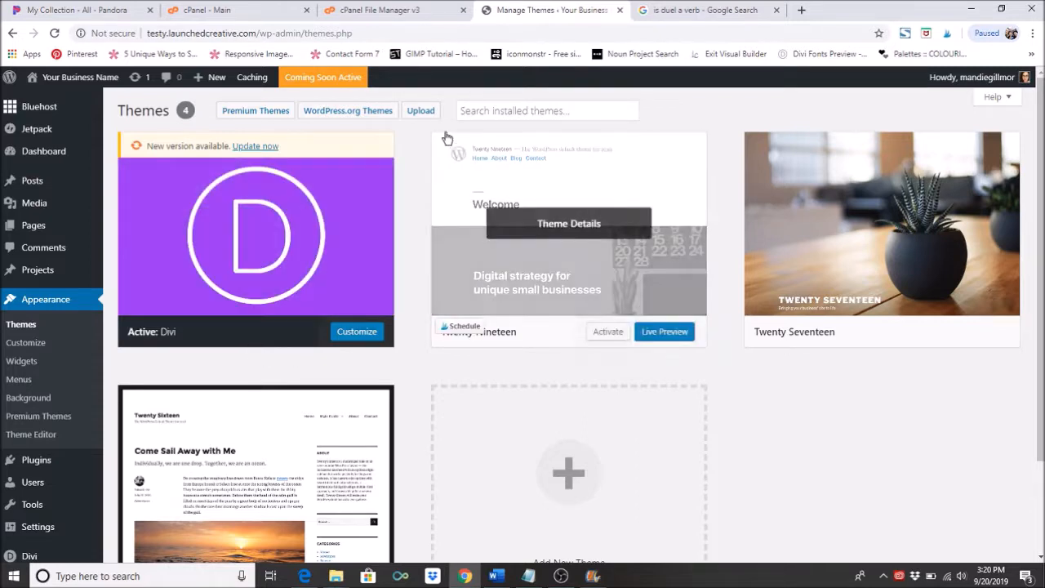
pyautogui.click(427, 116)
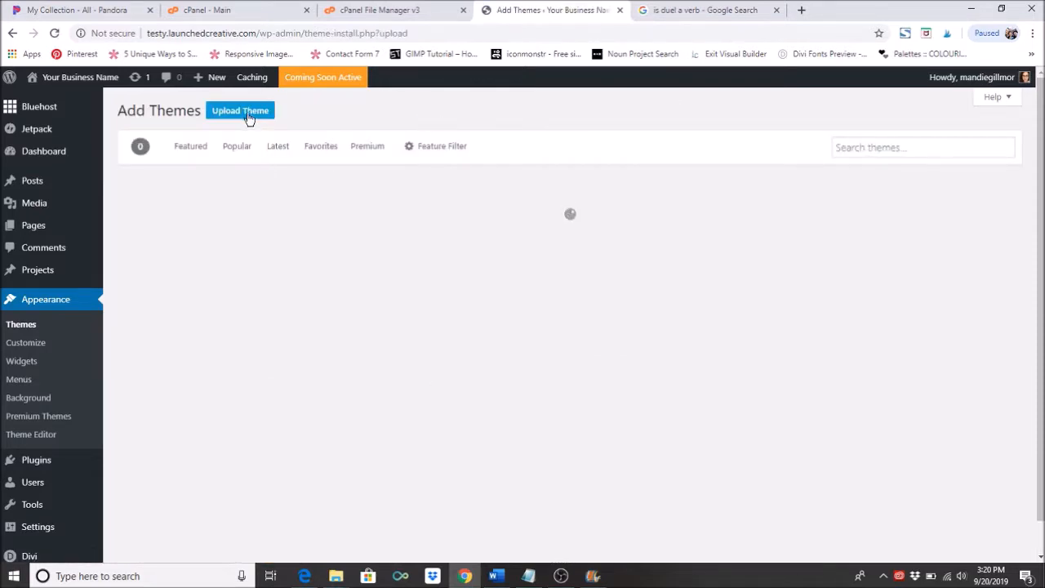
pyautogui.click(245, 115)
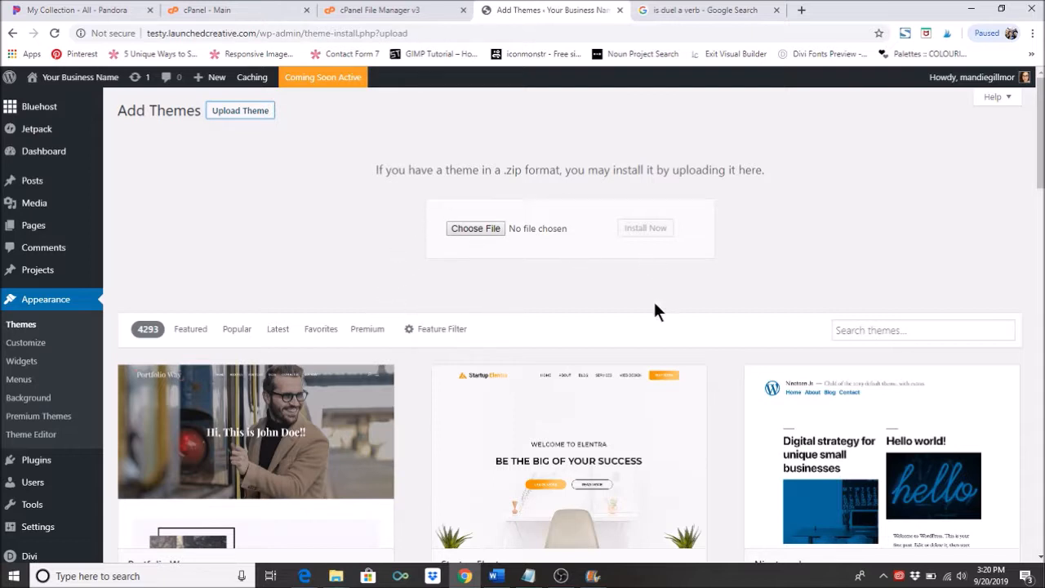
# - Install the theme from Spectrum-Theme.zip on the Desktop and activate it
pyautogui.click(489, 231)
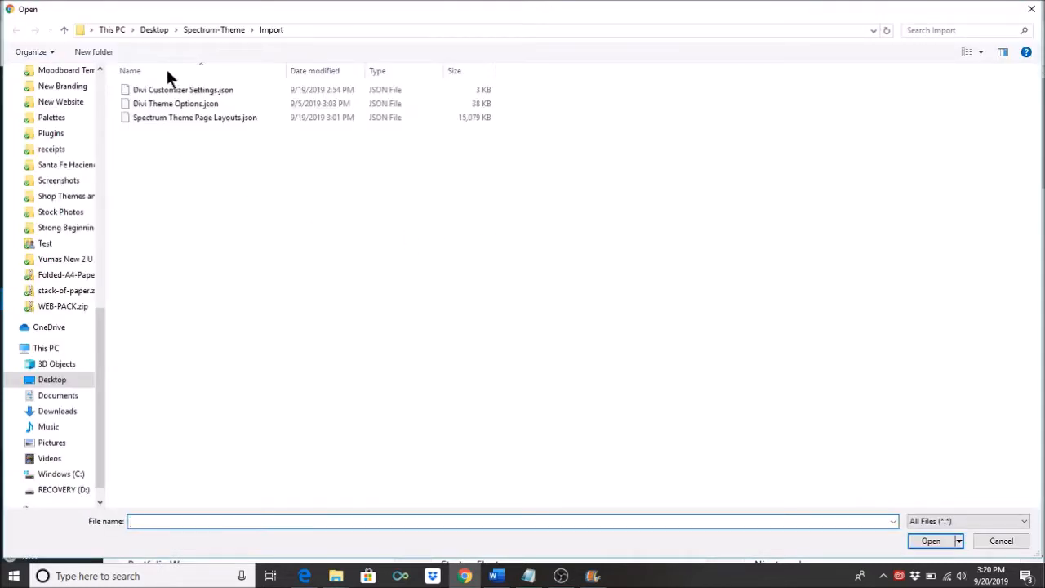
pyautogui.click(210, 30)
pyautogui.scroll(10, 46, 131)
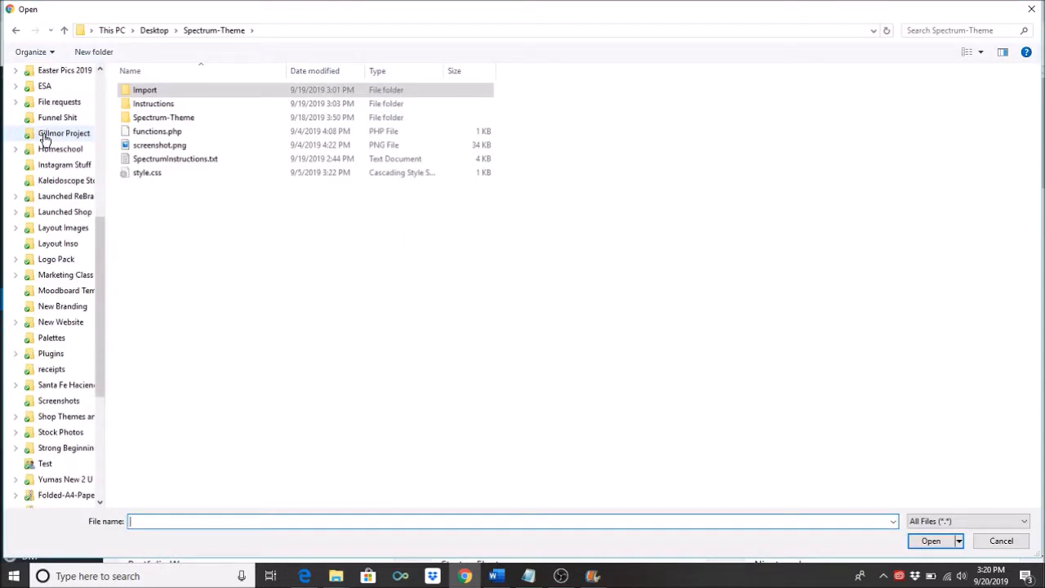
pyautogui.moveTo(99, 162); pyautogui.dragTo(98, 68)
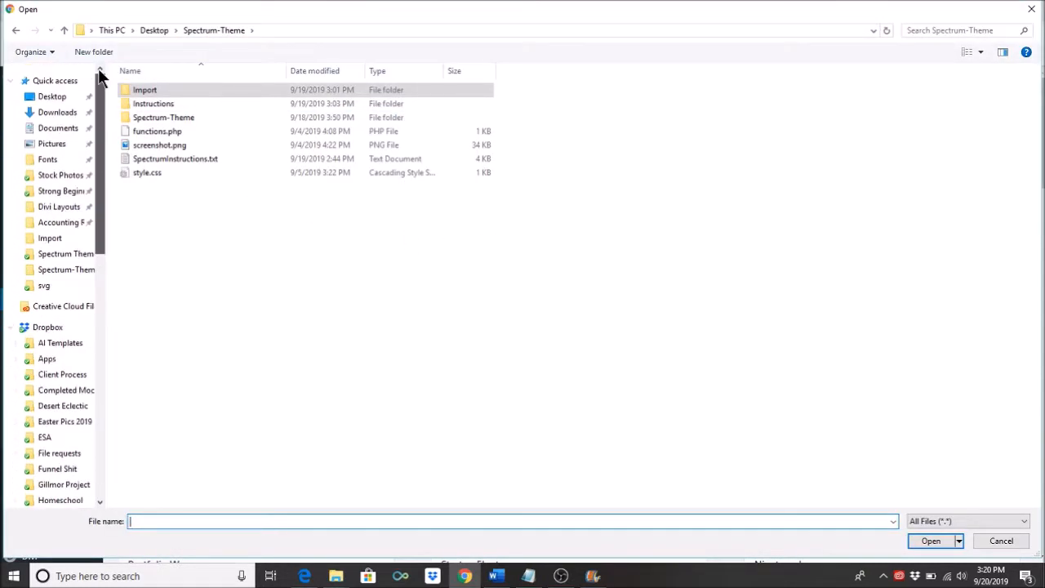
pyautogui.click(51, 96)
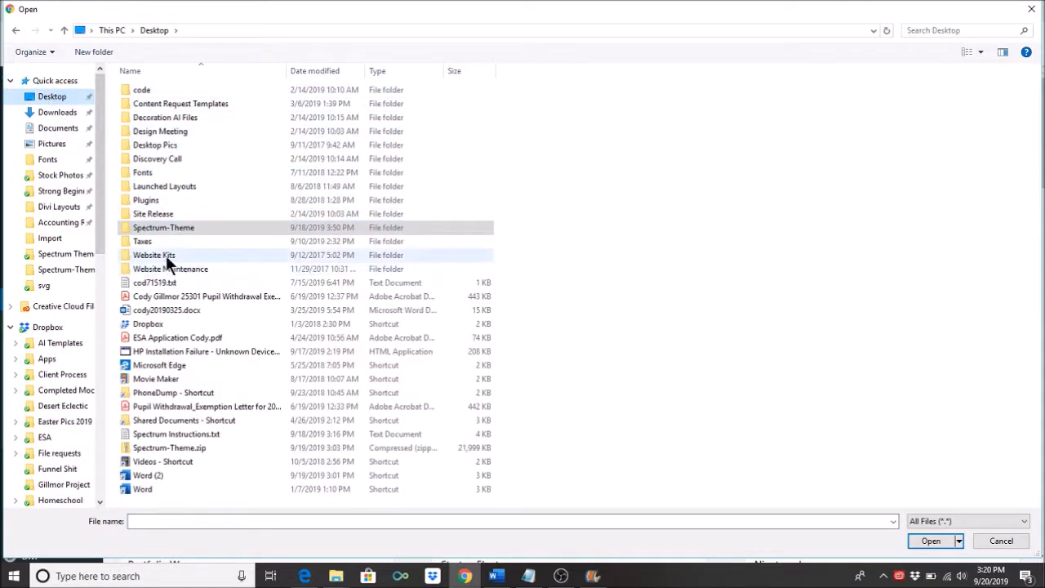
pyautogui.click(153, 448)
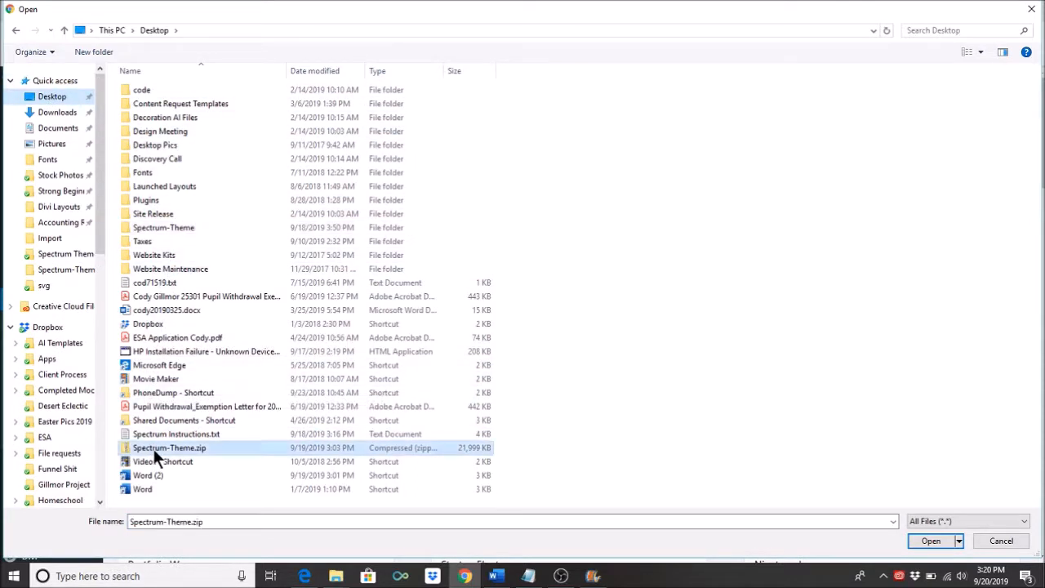
pyautogui.click(930, 546)
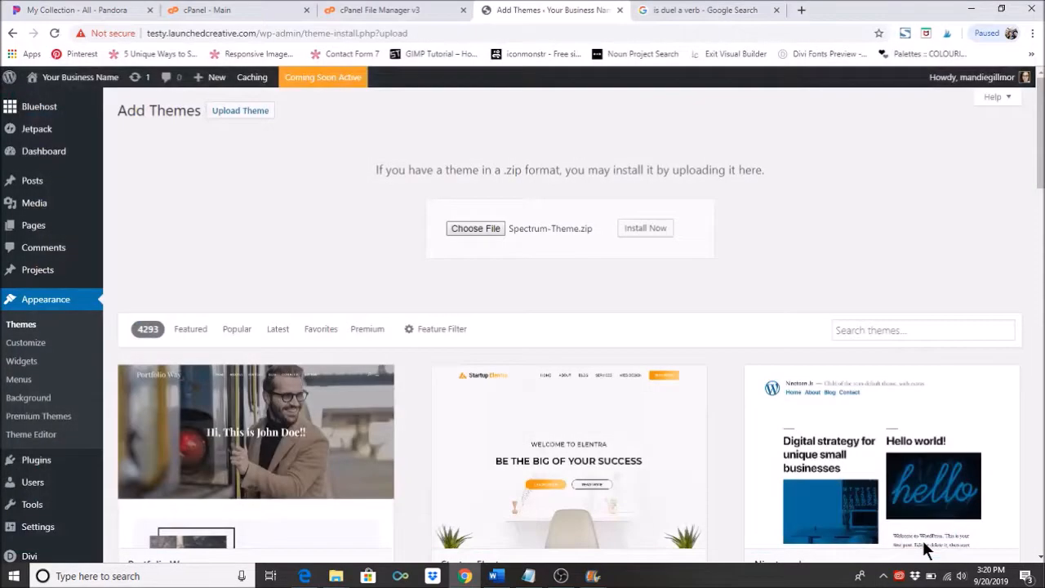
pyautogui.click(636, 234)
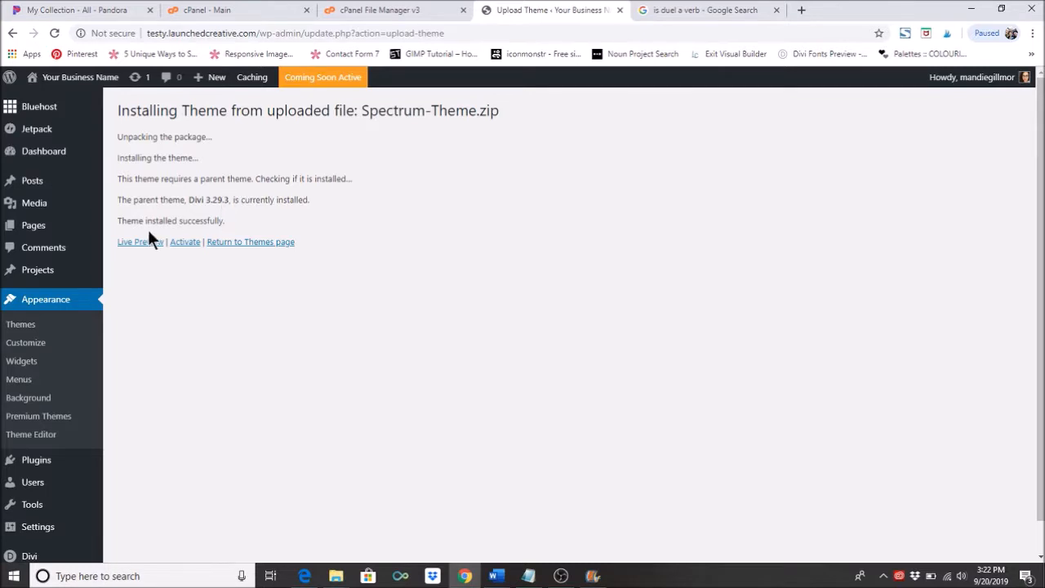
pyautogui.click(191, 245)
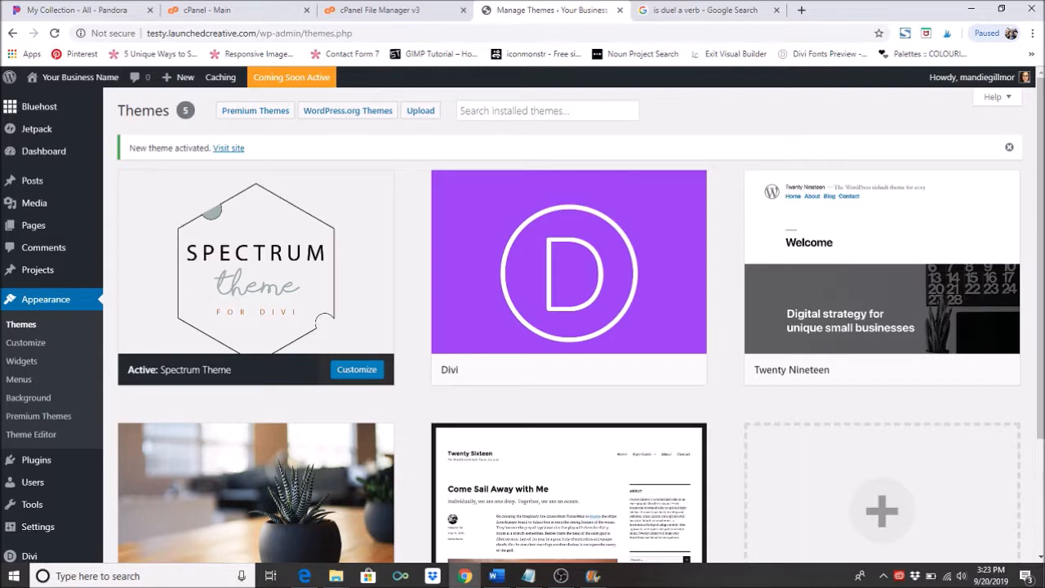
# - Switch to the Windows desktop and look at the extraction option for Spectrum-Theme.zip without running it
pyautogui.click(1043, 577)
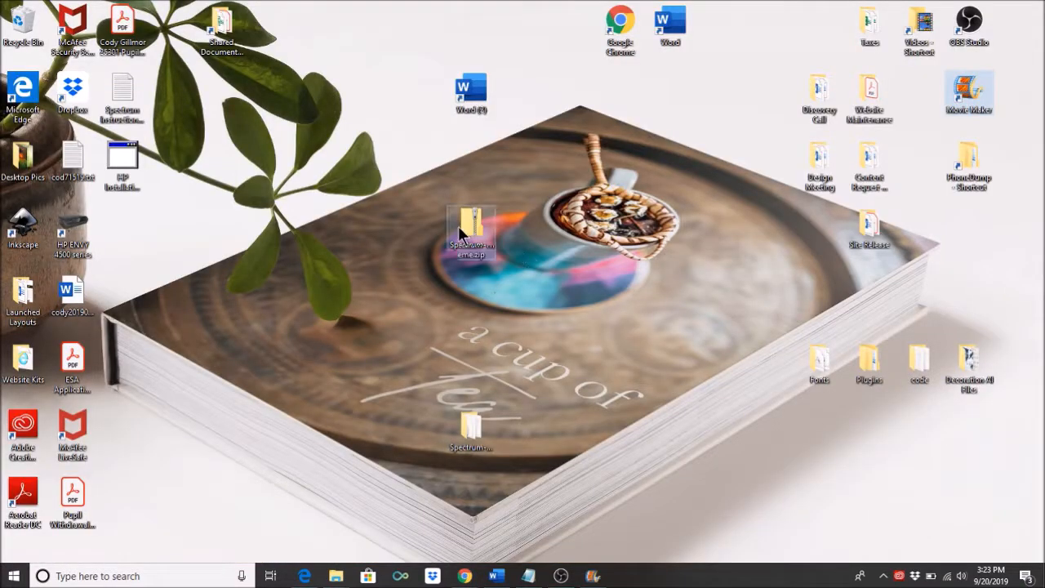
pyautogui.click(486, 230)
pyautogui.rightClick(482, 241)
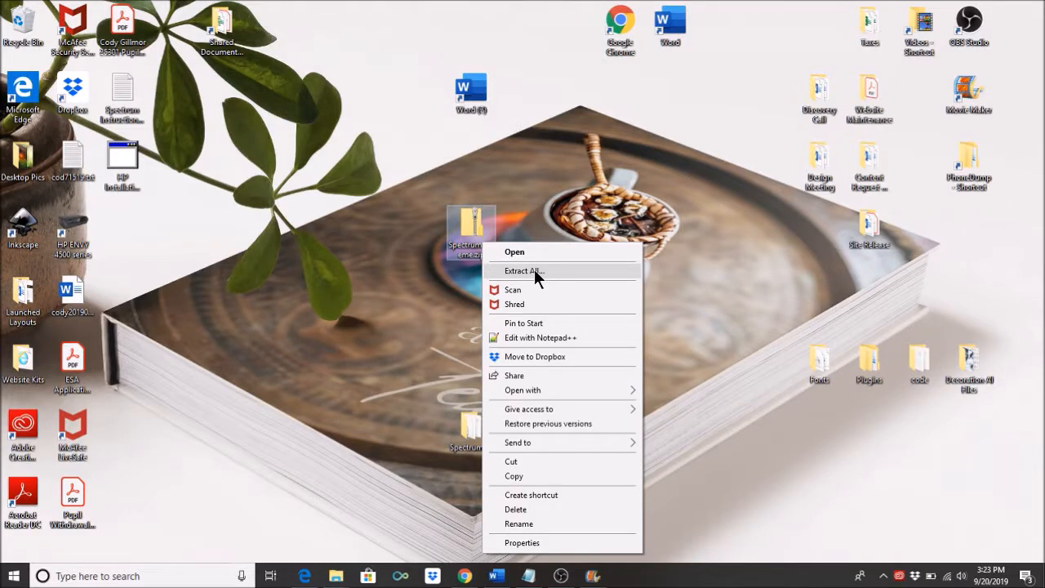
pyautogui.click(443, 321)
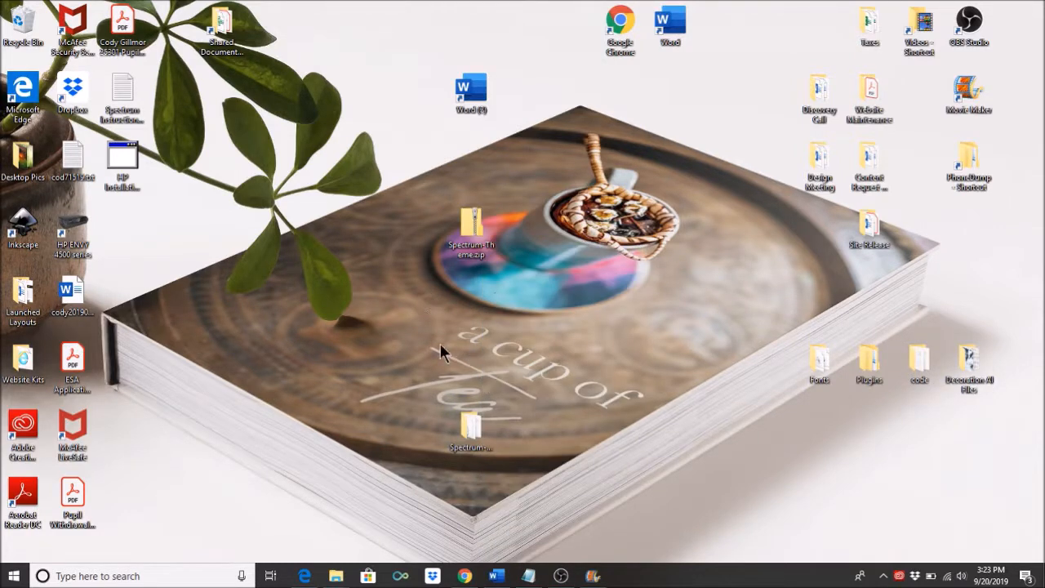
# - View the import files in the Import subfolder of the Spectrum-Theme desktop folder, and minimize the window
pyautogui.click(485, 438)
pyautogui.doubleClick(485, 439)
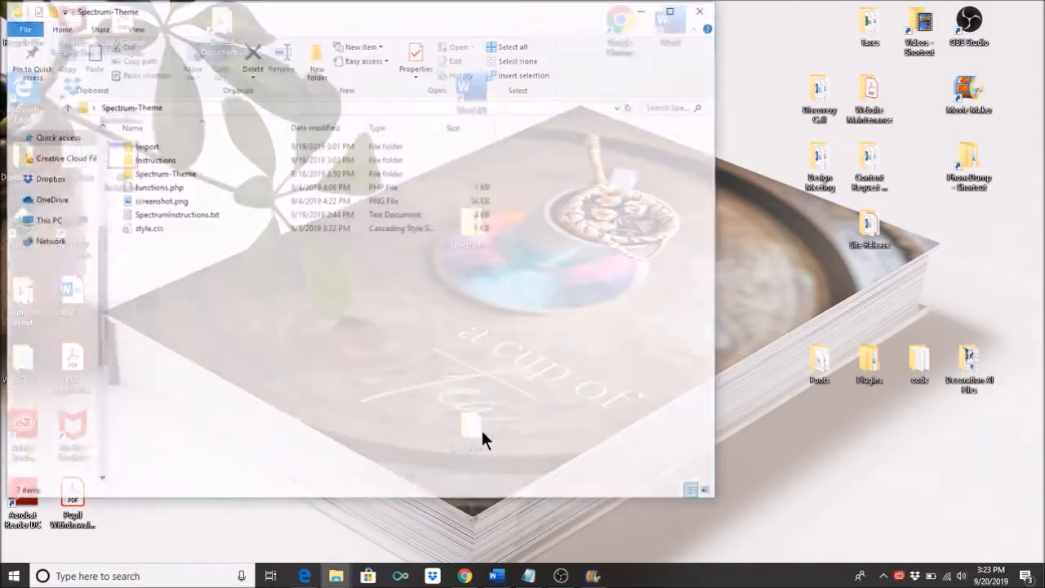
pyautogui.doubleClick(160, 143)
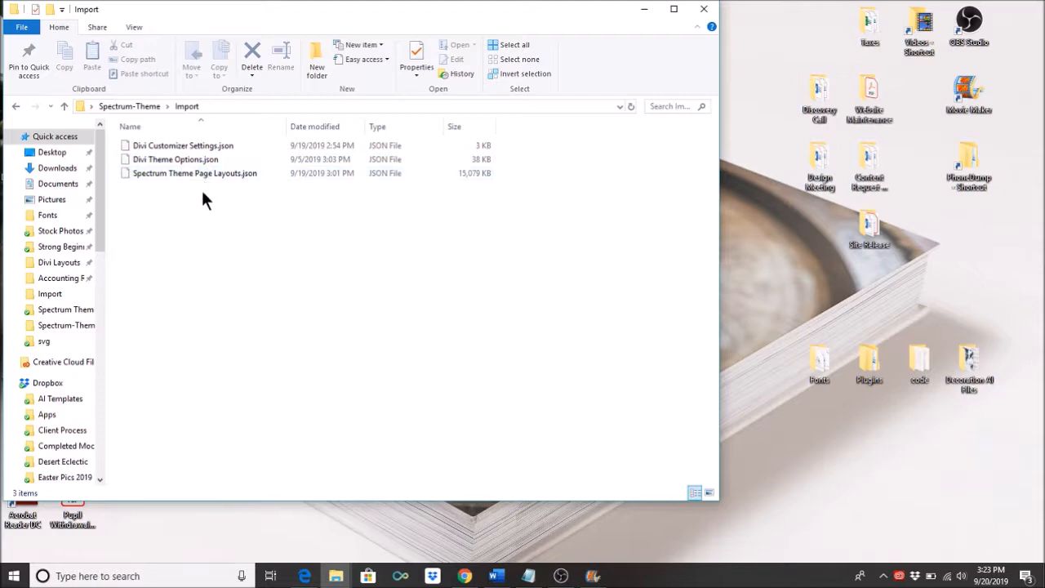
pyautogui.click(645, 9)
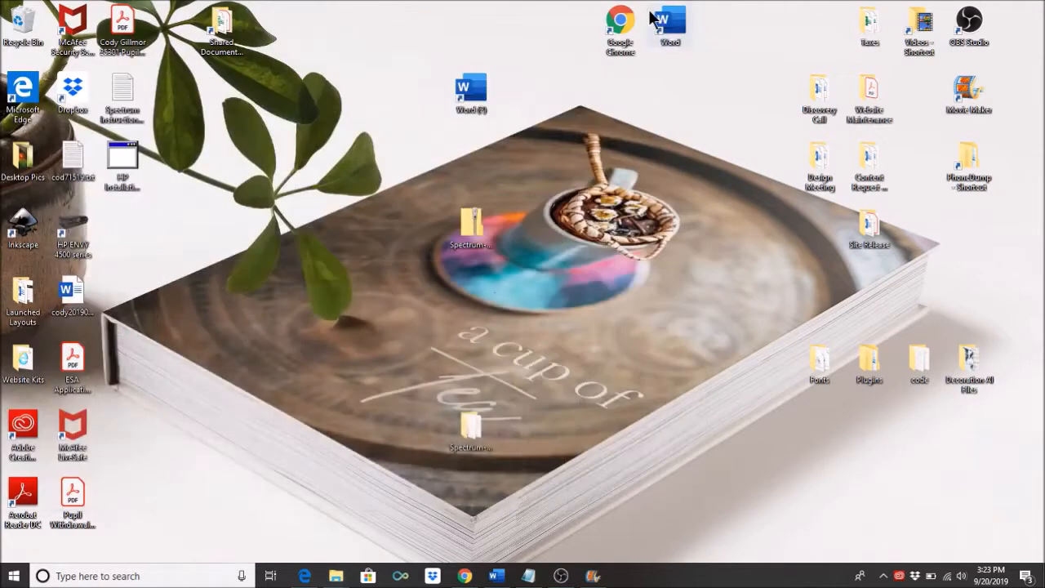
# - Switch back to Chrome and open the portability import form in the Divi Theme Options
pyautogui.click(463, 576)
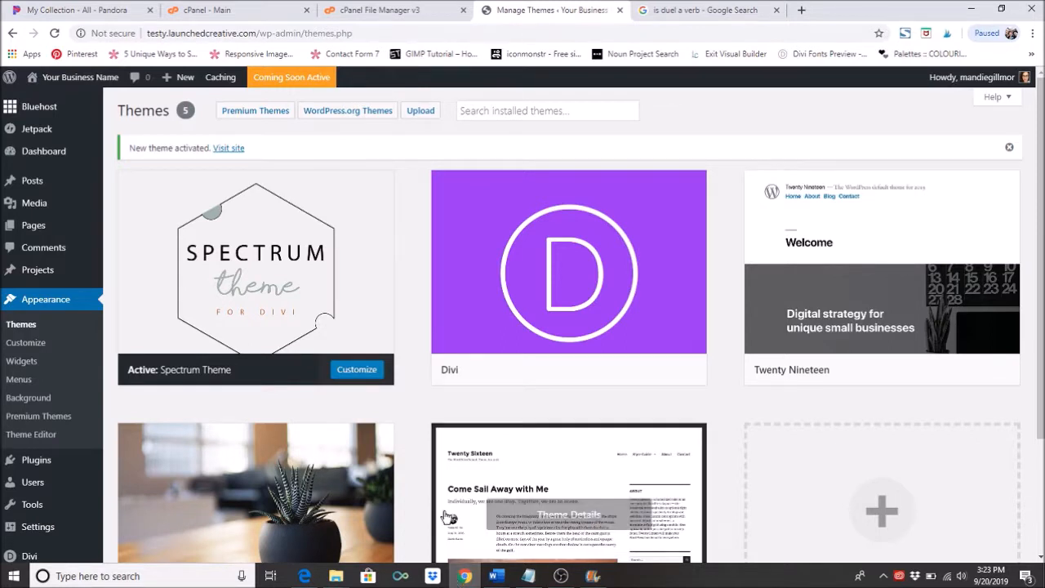
pyautogui.scroll(-2, 49, 522)
pyautogui.moveTo(28, 530)
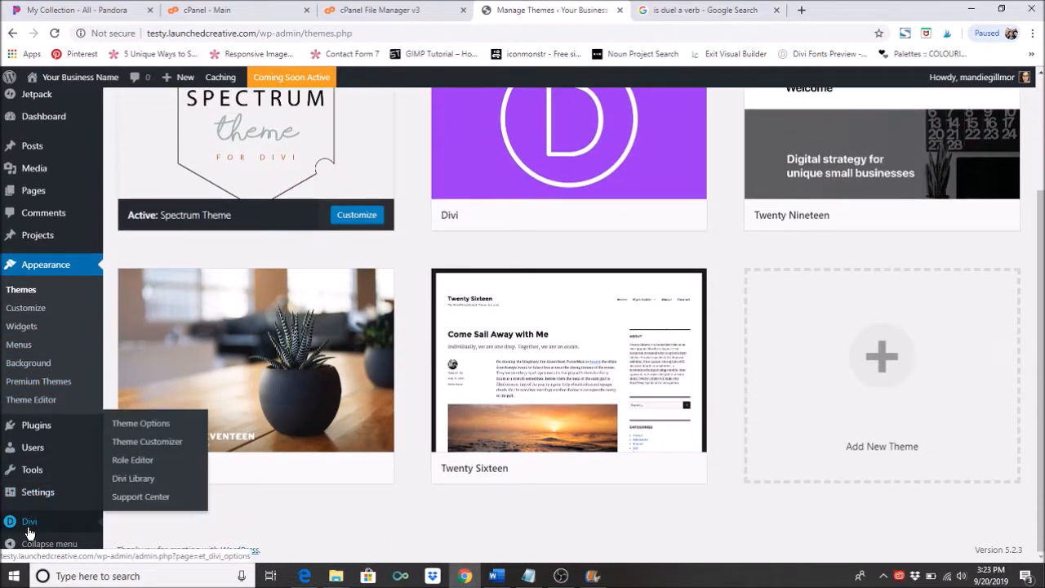
pyautogui.click(141, 425)
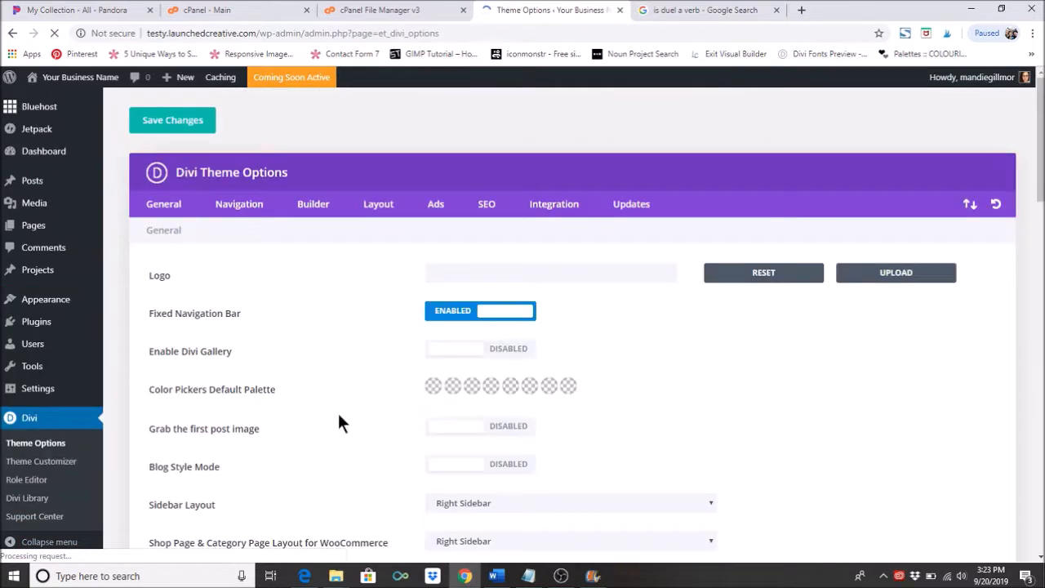
pyautogui.click(969, 206)
pyautogui.click(506, 268)
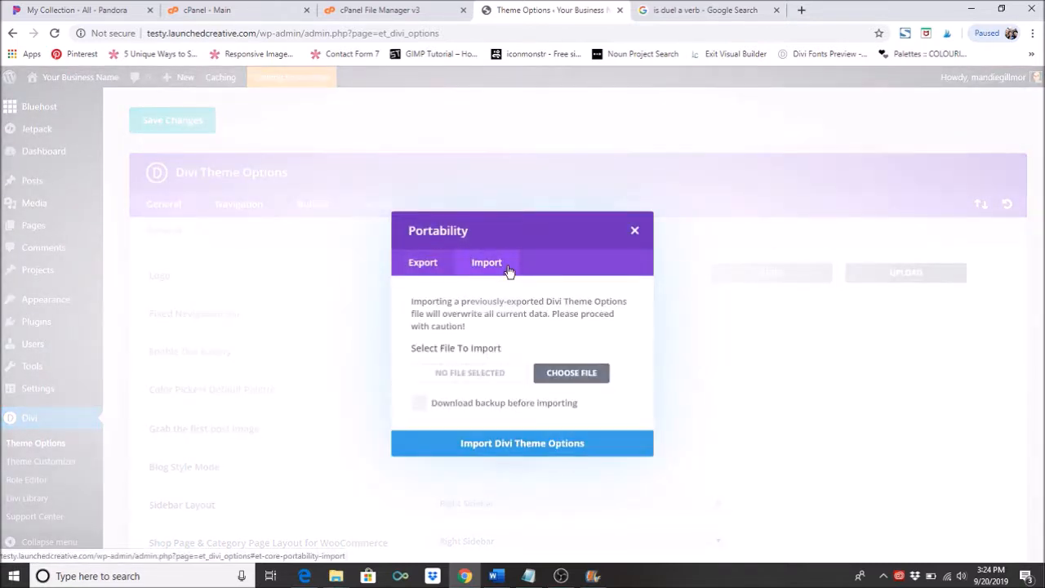
# - Import Divi Theme Options.json from the Import subfolder of the Spectrum-Theme desktop folder into the Divi Theme Options
pyautogui.click(557, 376)
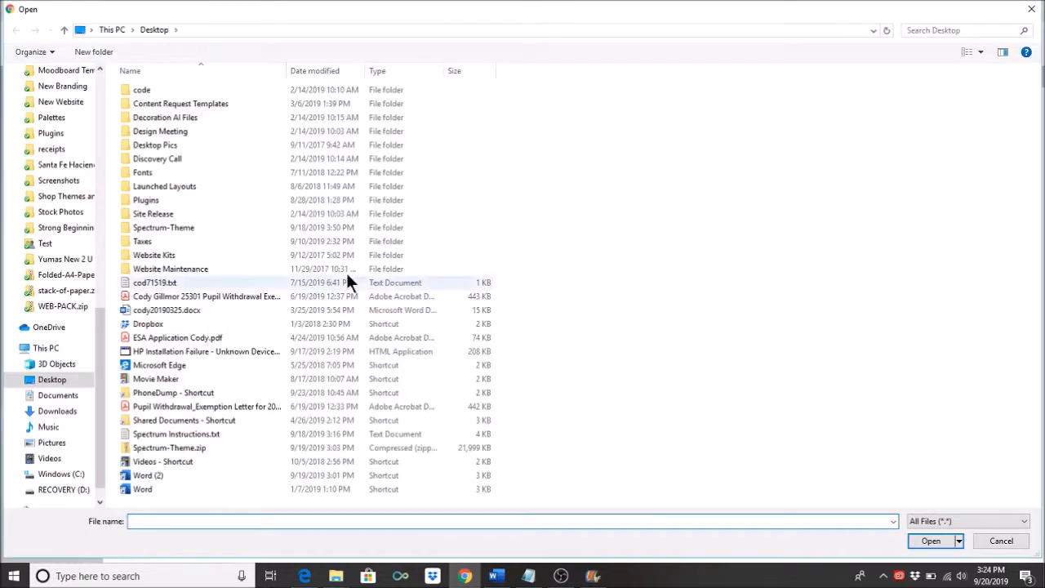
pyautogui.scroll(10, 59, 139)
pyautogui.scroll(2, 59, 138)
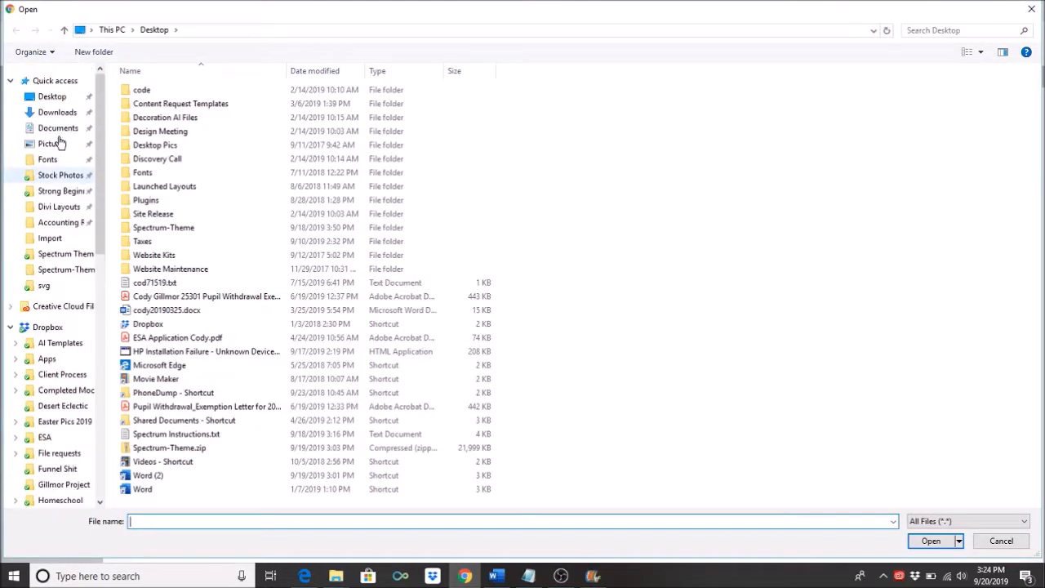
pyautogui.doubleClick(178, 228)
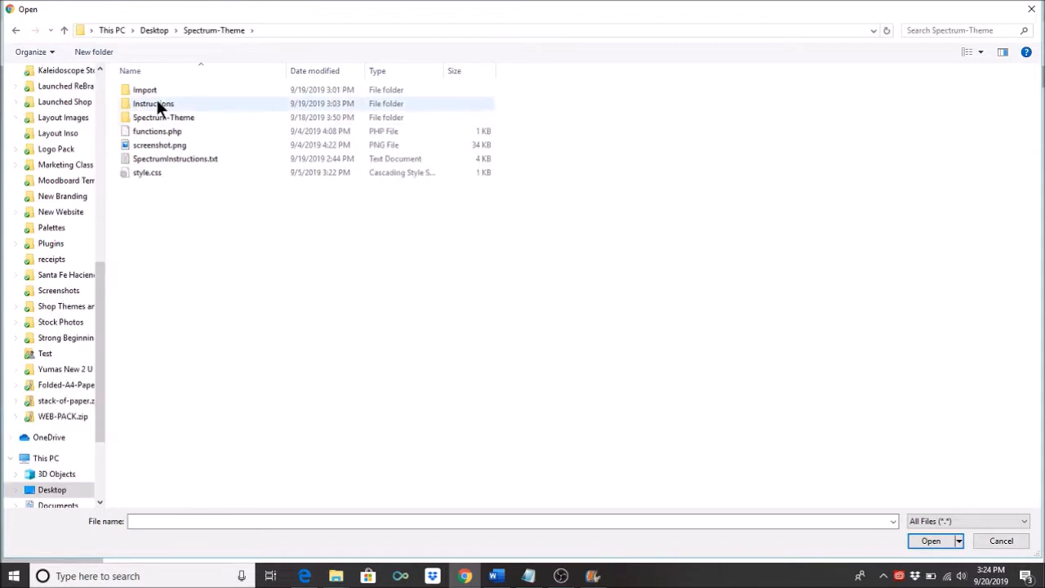
pyautogui.doubleClick(167, 92)
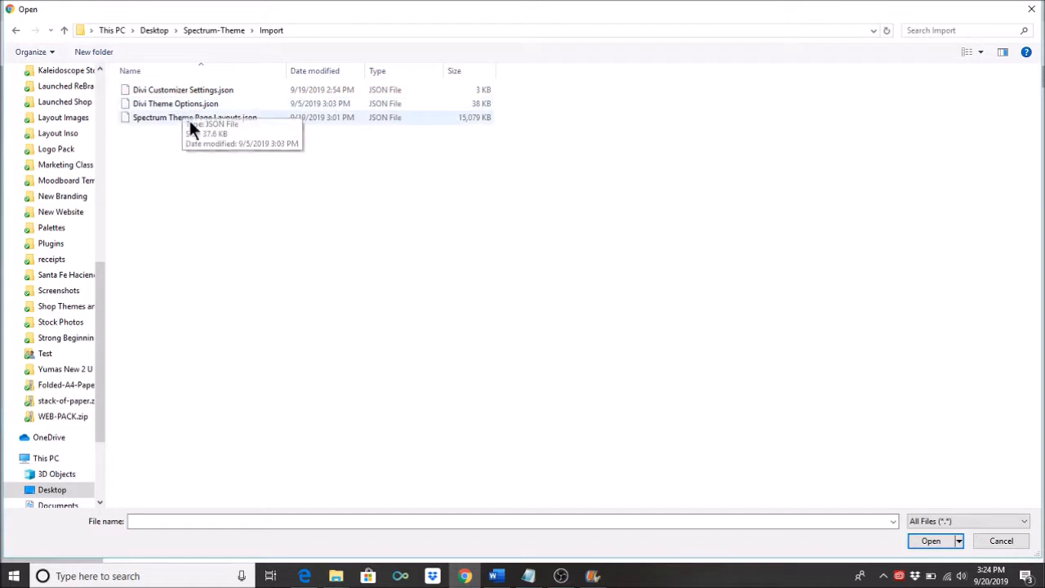
pyautogui.click(203, 105)
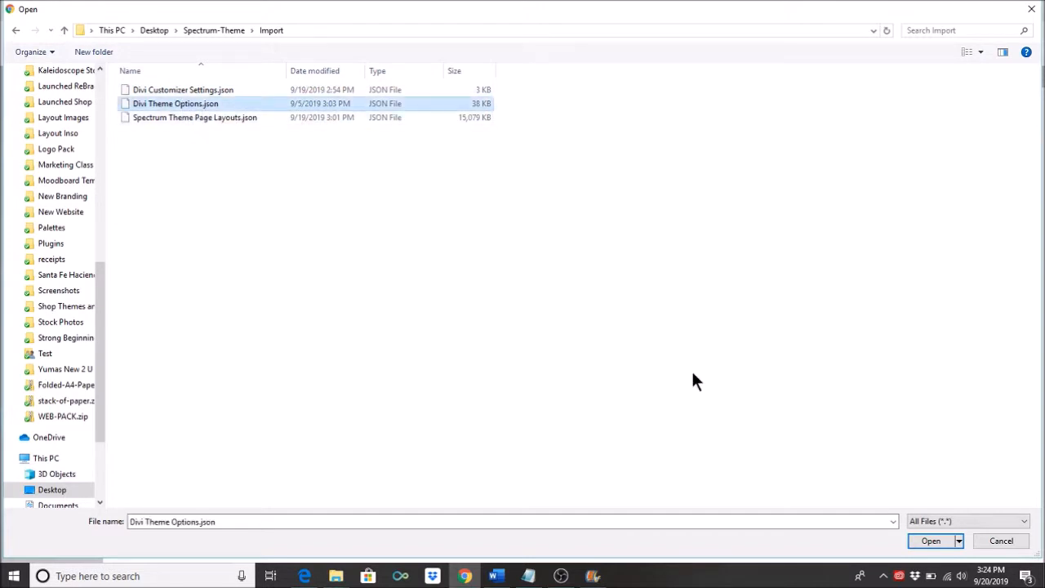
pyautogui.click(929, 541)
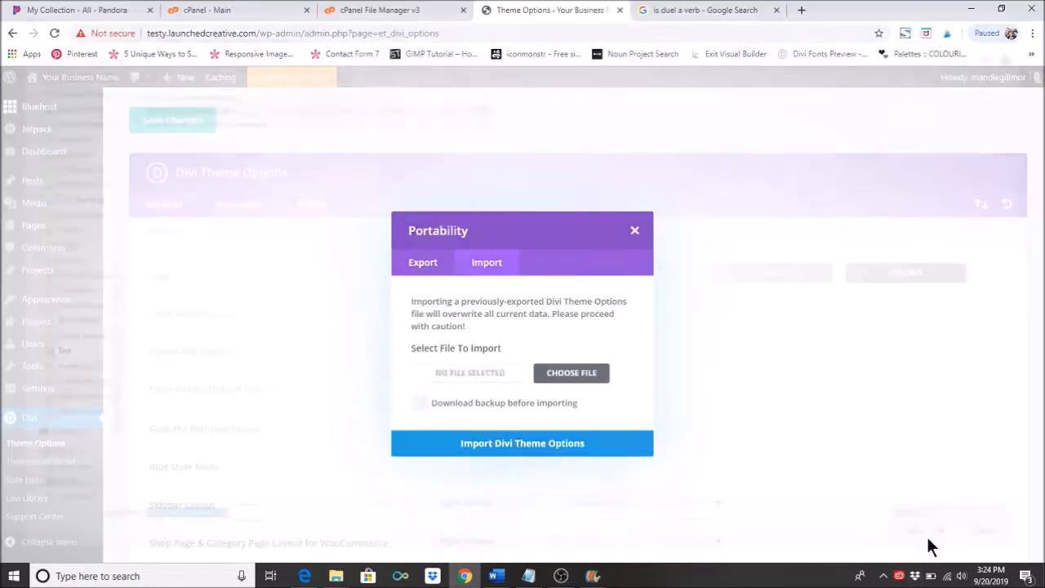
pyautogui.click(561, 451)
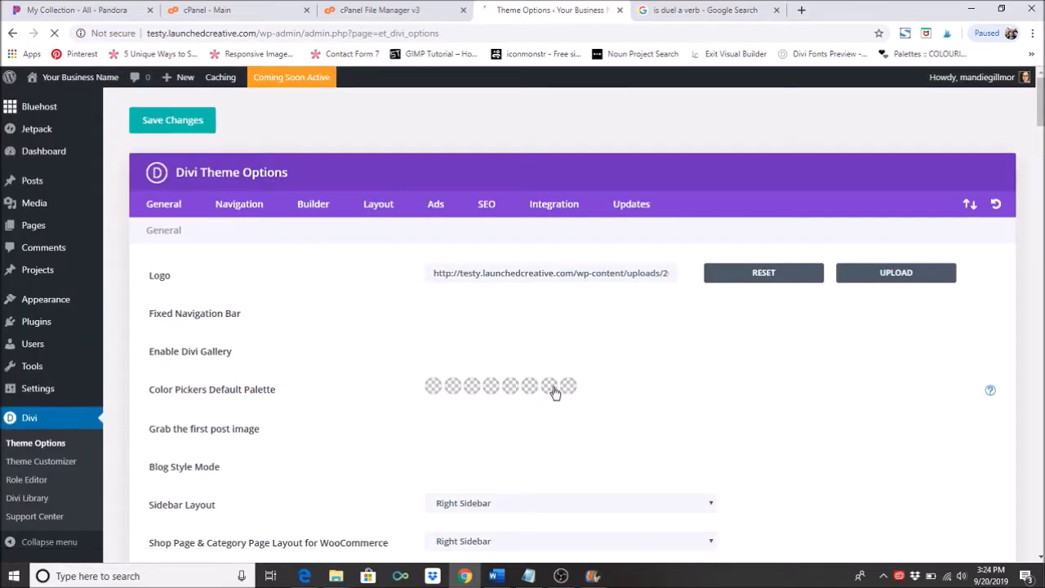
# - Review the imported general theme options, including the social profile URLs, Custom CSS and logo
pyautogui.scroll(-10, 538, 396)
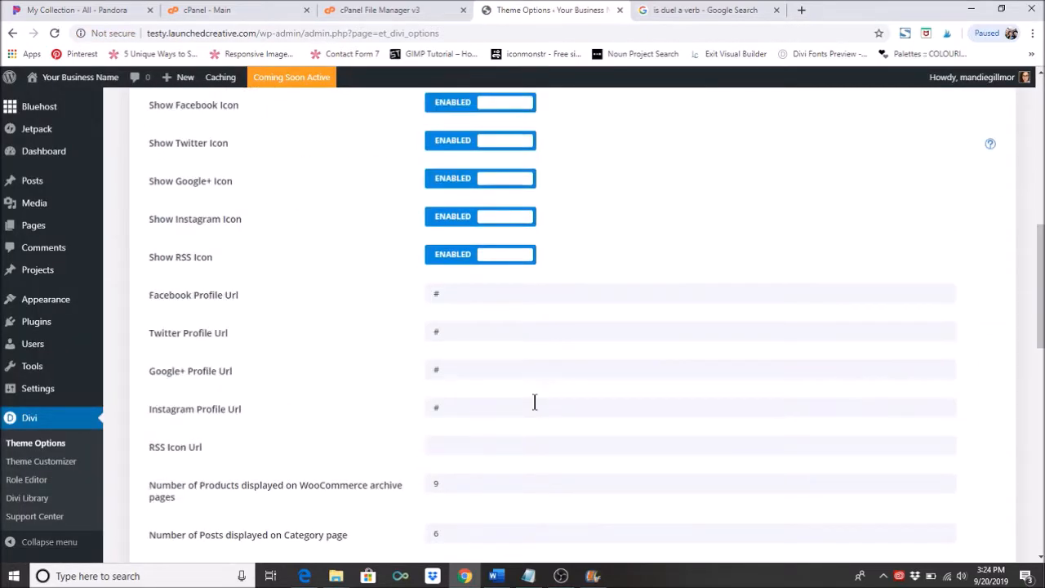
pyautogui.scroll(-6, 585, 409)
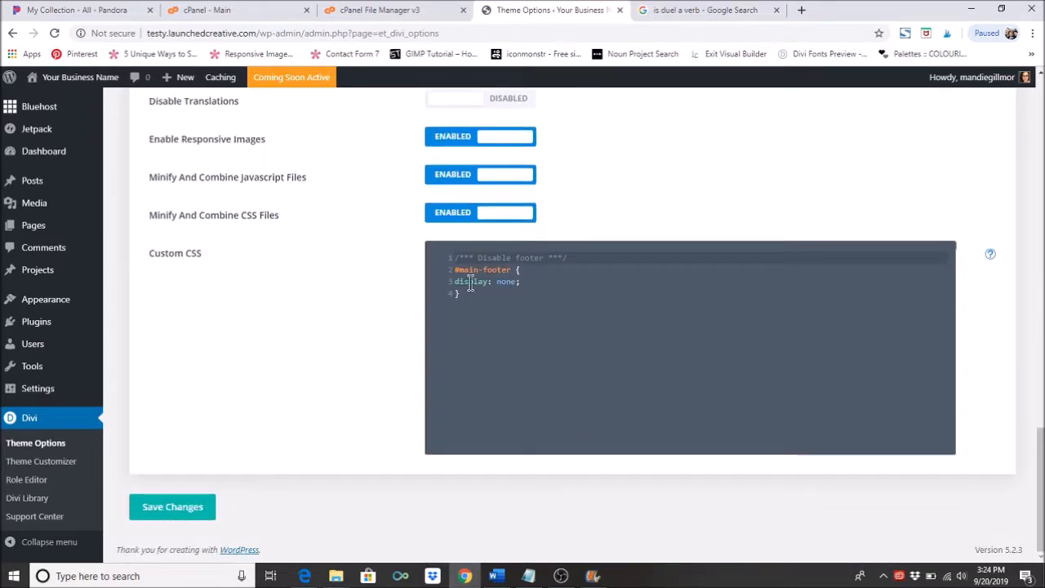
pyautogui.scroll(20, 577, 357)
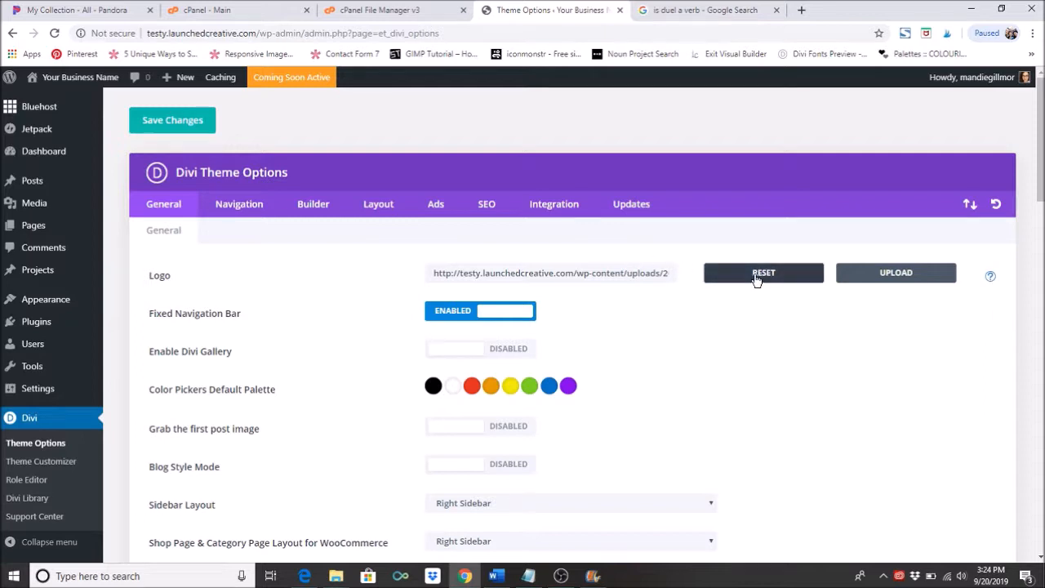
pyautogui.click(889, 276)
pyautogui.click(495, 325)
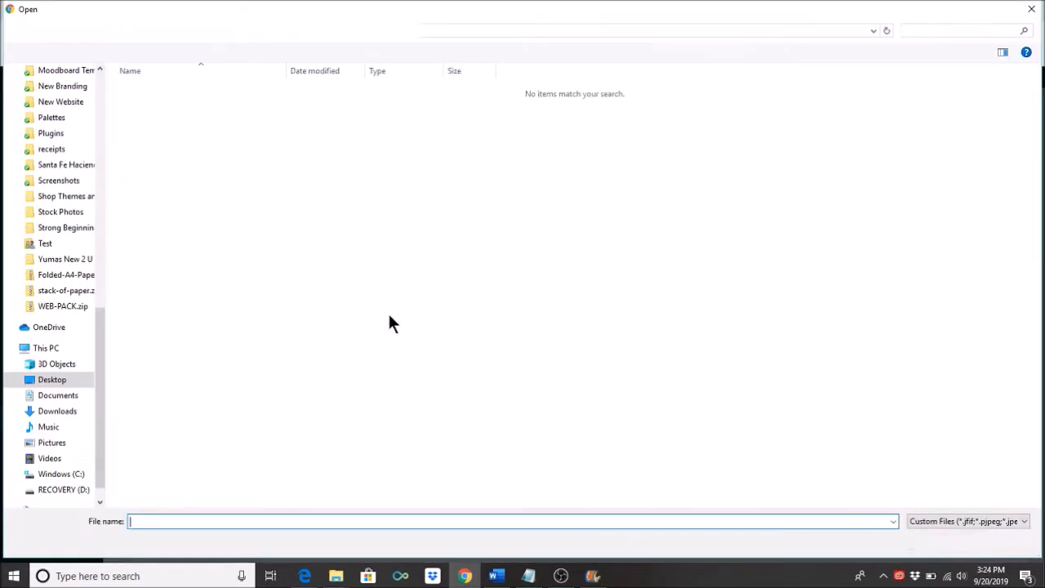
pyautogui.click(1012, 543)
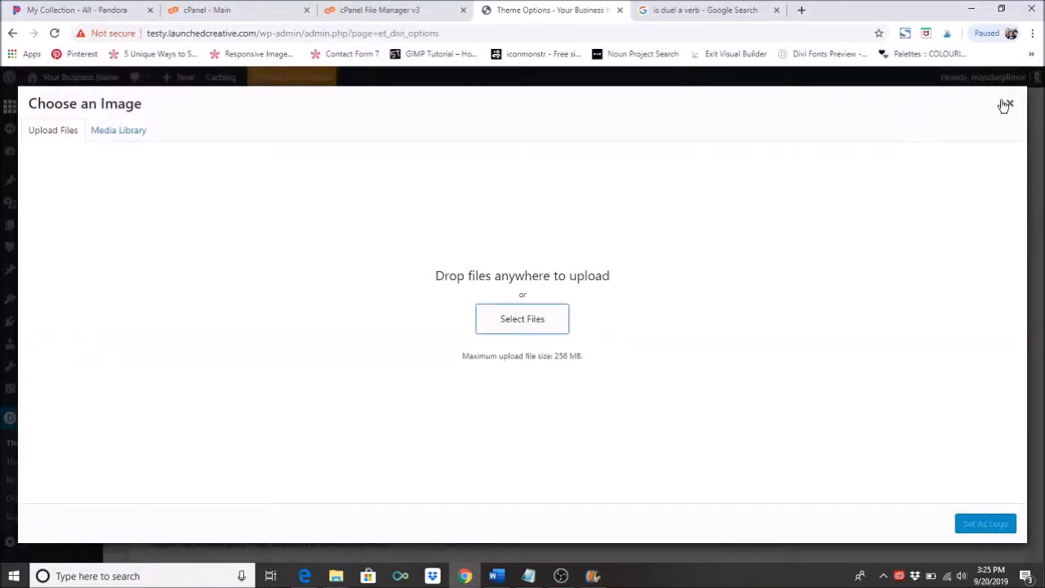
pyautogui.click(1007, 105)
pyautogui.scroll(-8, 709, 315)
pyautogui.scroll(7, 709, 317)
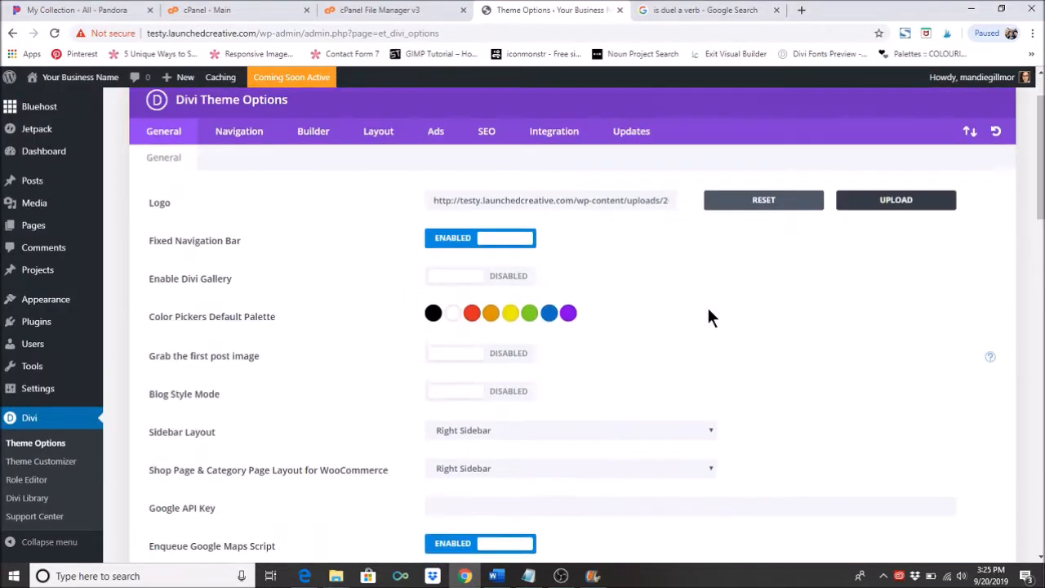
# - Save the imported Divi Theme Options
pyautogui.scroll(1, 707, 310)
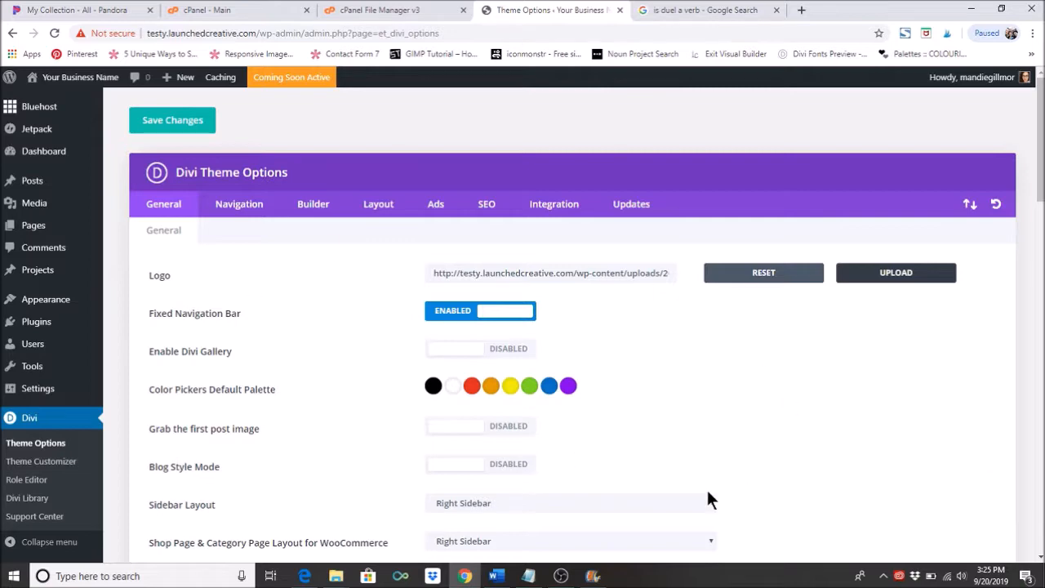
pyautogui.scroll(-15, 704, 494)
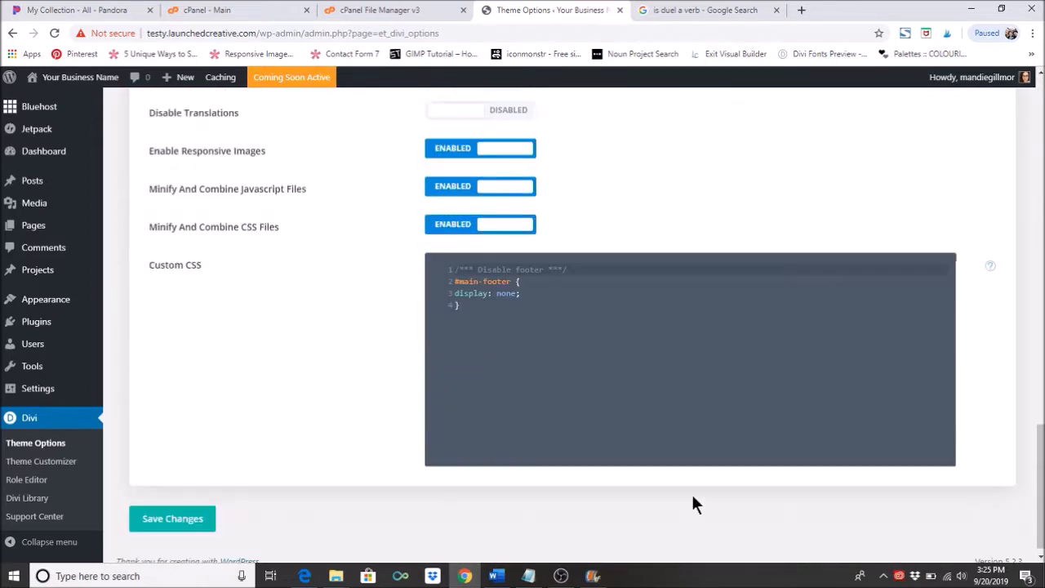
pyautogui.click(188, 508)
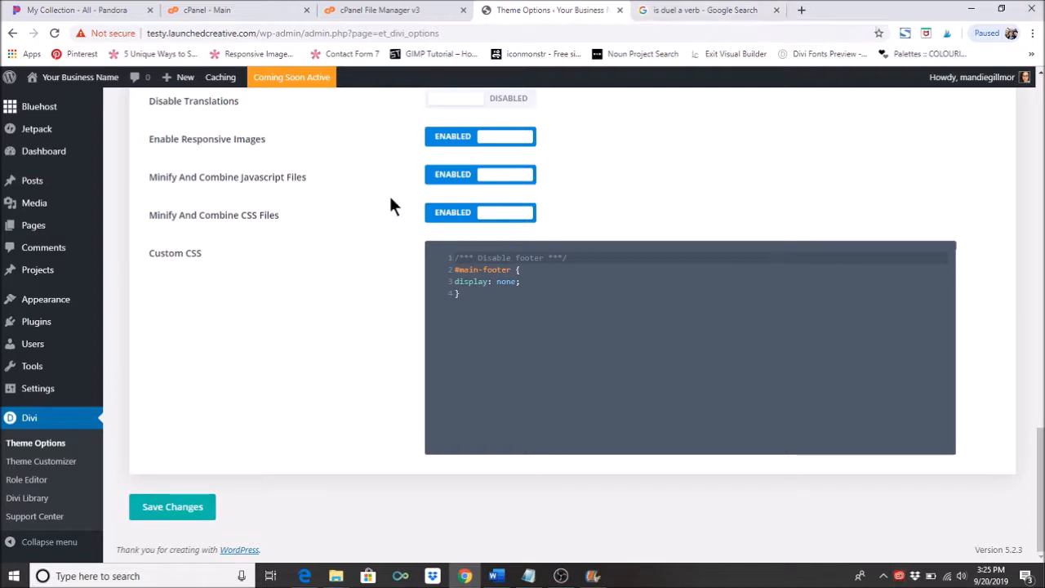
# - Open the Divi Theme Customizer and look over the site preview
pyautogui.click(41, 463)
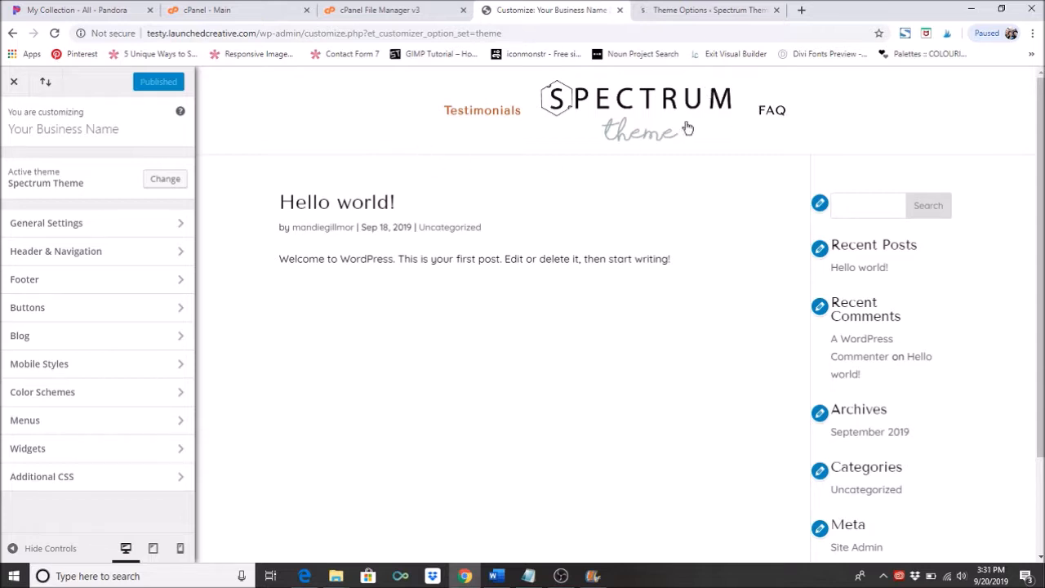
pyautogui.scroll(-3, 612, 134)
pyautogui.scroll(3, 618, 155)
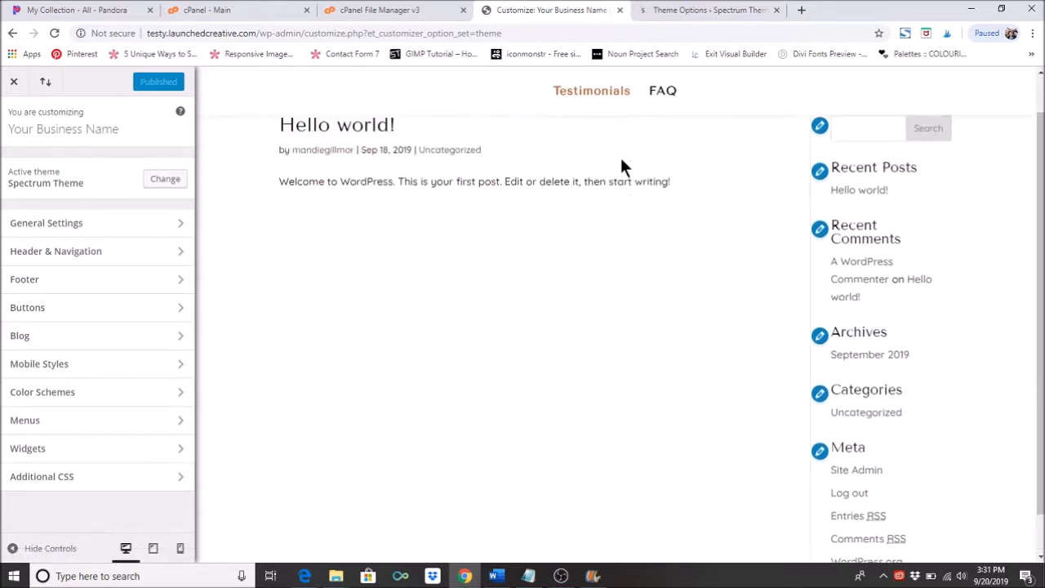
# - View the site title, tagline and site icon fields of Site Identity in the General Settings, and return to the customizer's main list
pyautogui.click(112, 225)
pyautogui.click(137, 171)
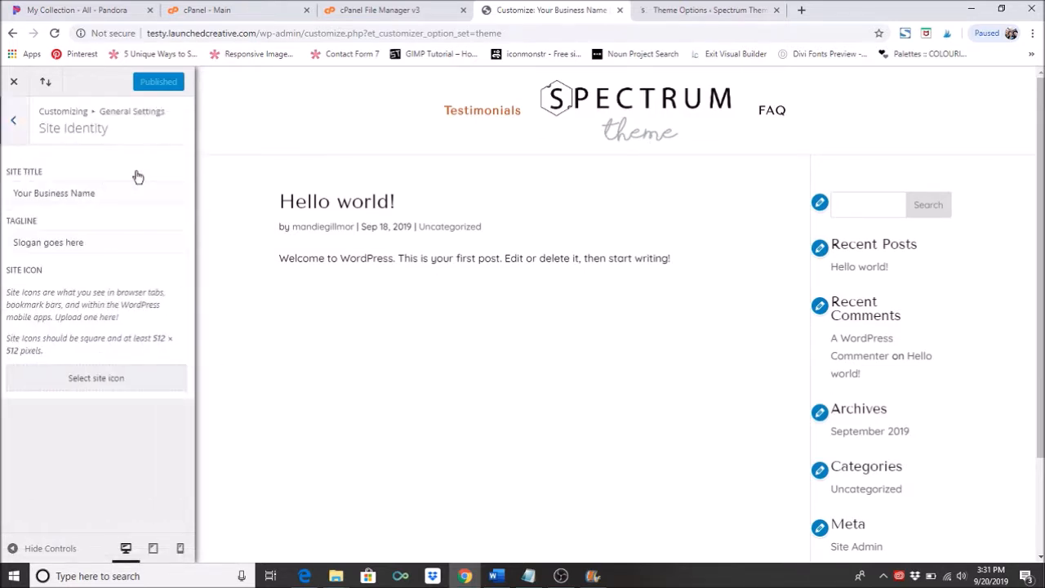
pyautogui.click(111, 194)
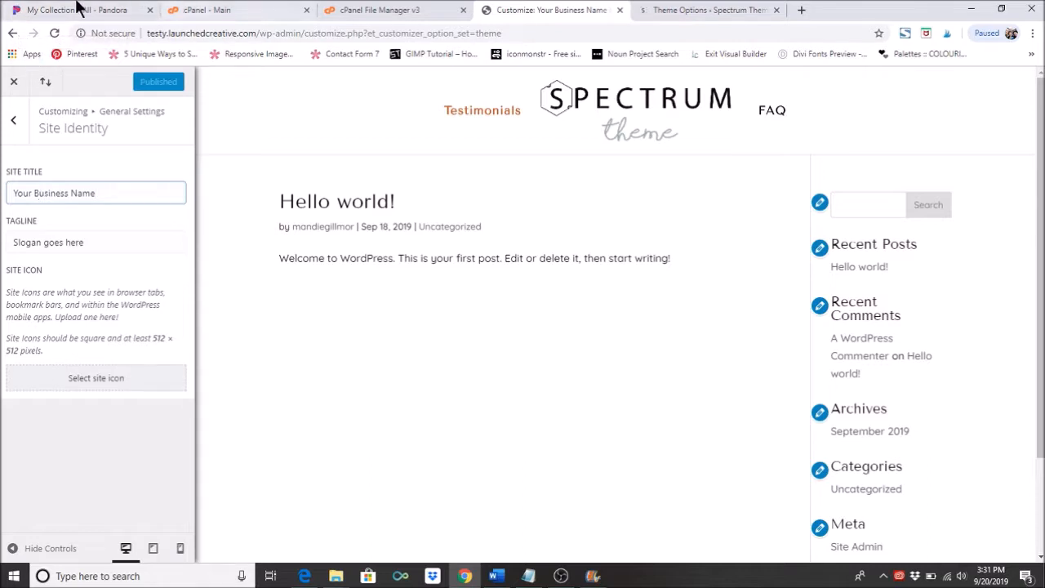
pyautogui.click(14, 129)
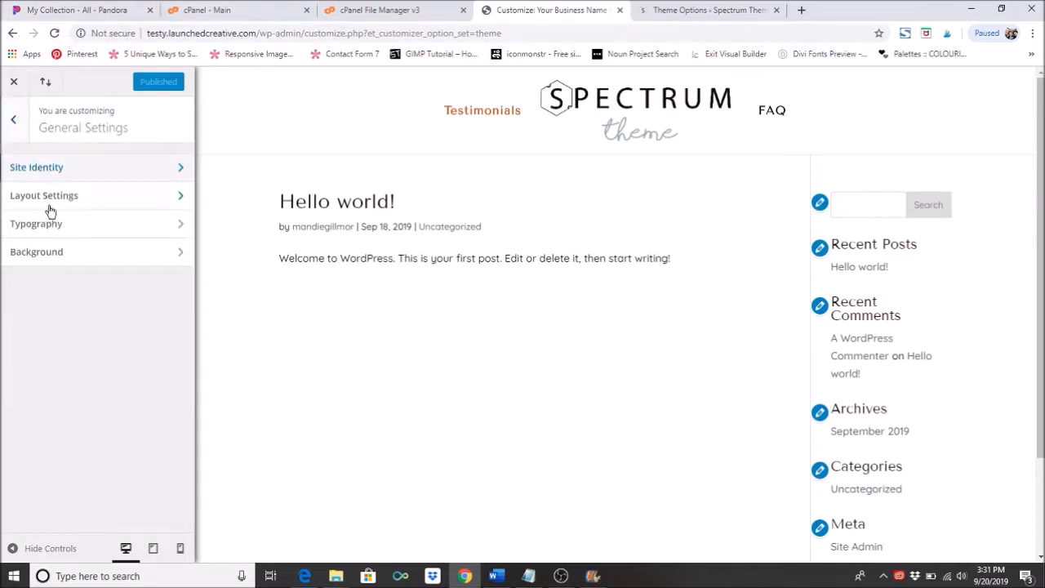
pyautogui.click(21, 136)
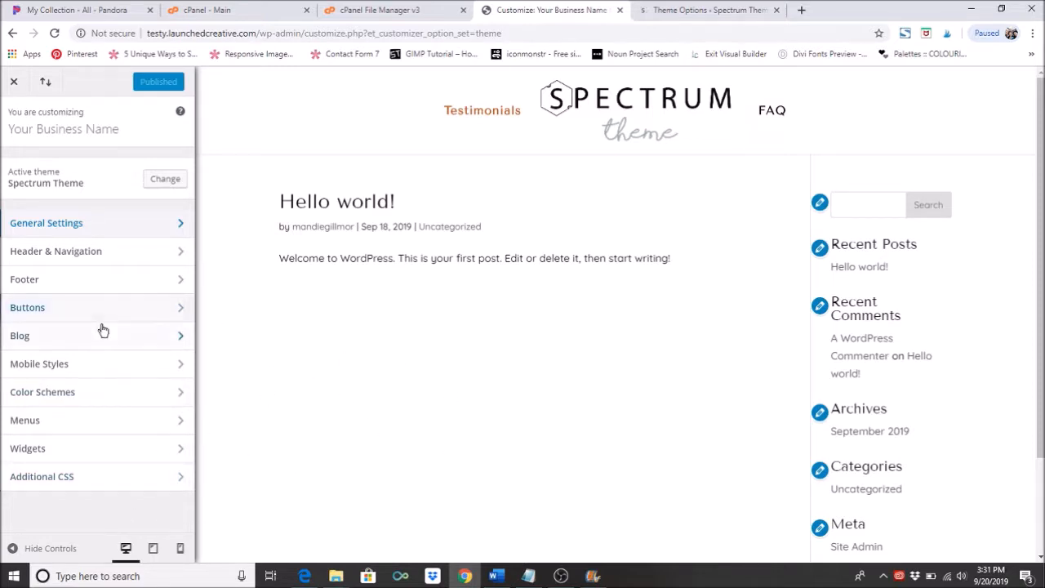
# - Try the Default and Centered header styles in the Header Format settings, and restore the Centered Inline Logo style
pyautogui.click(163, 253)
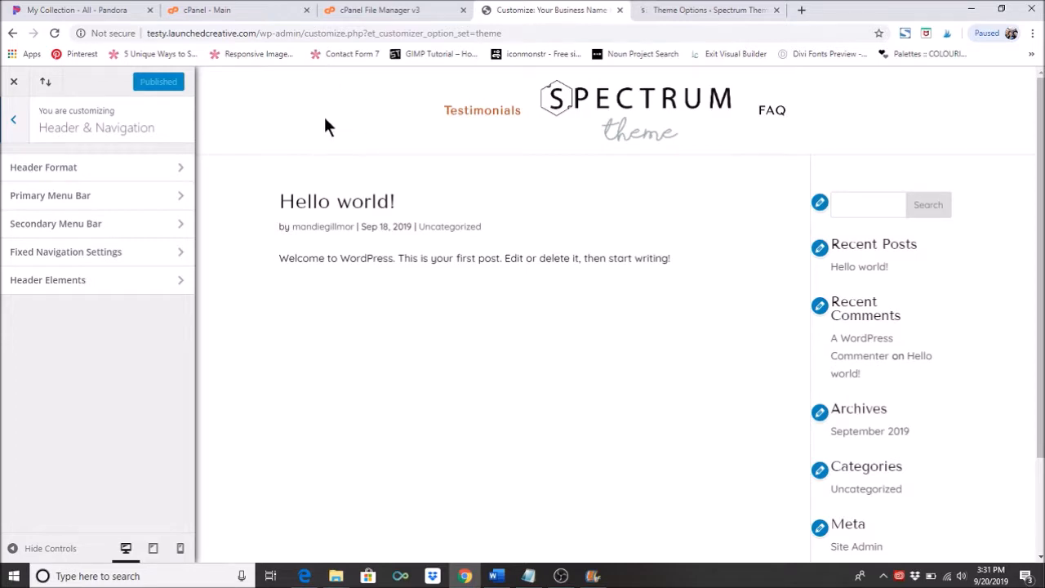
pyautogui.click(170, 171)
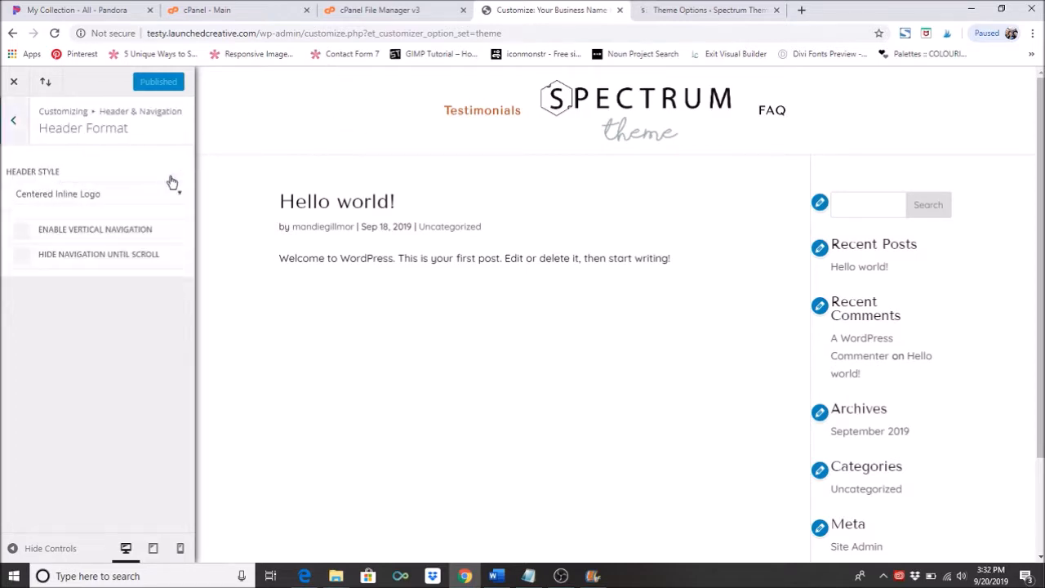
pyautogui.click(104, 193)
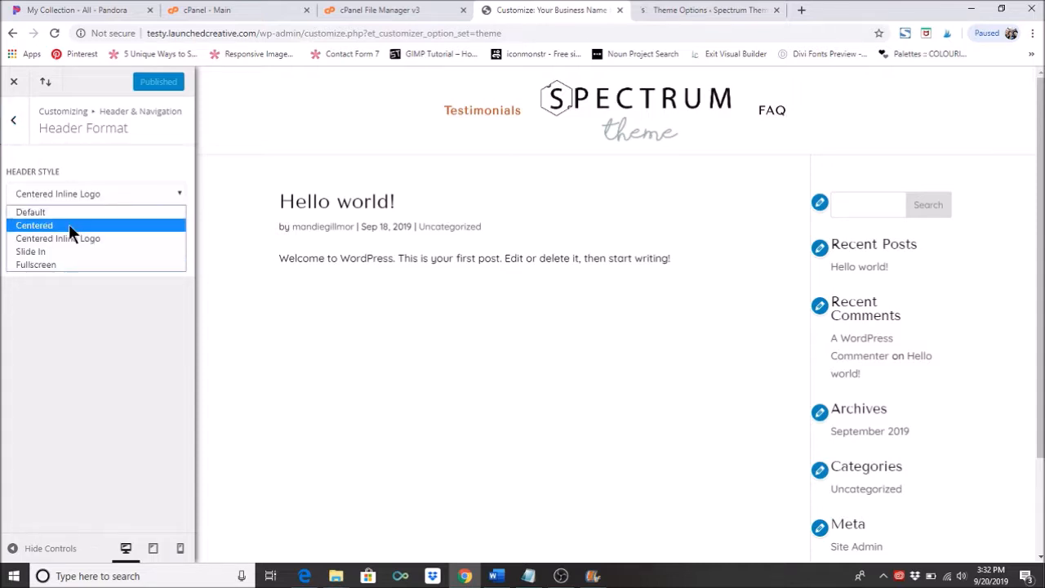
pyautogui.click(80, 213)
pyautogui.click(102, 189)
pyautogui.click(84, 224)
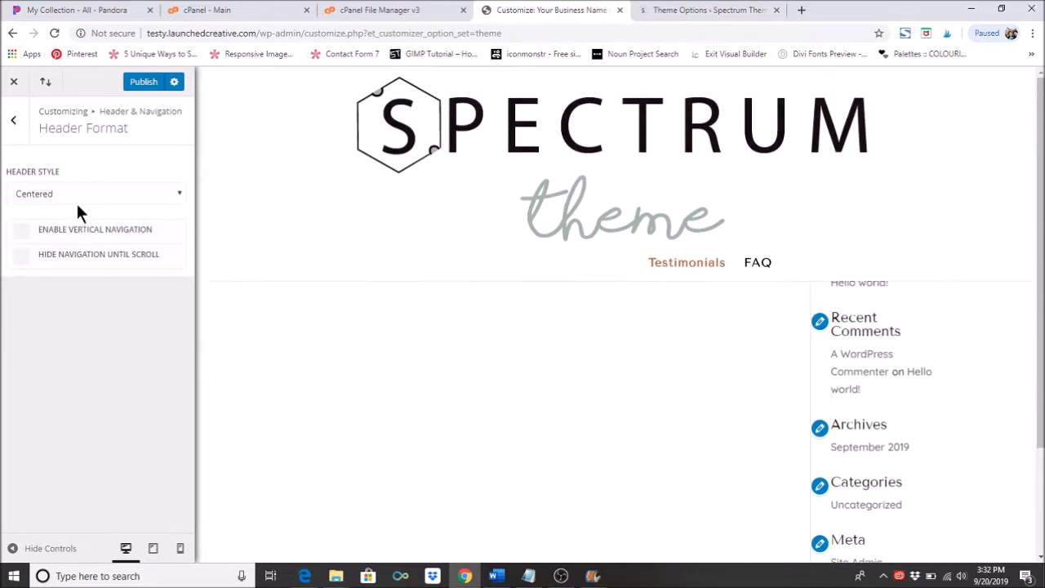
pyautogui.click(77, 197)
pyautogui.click(72, 237)
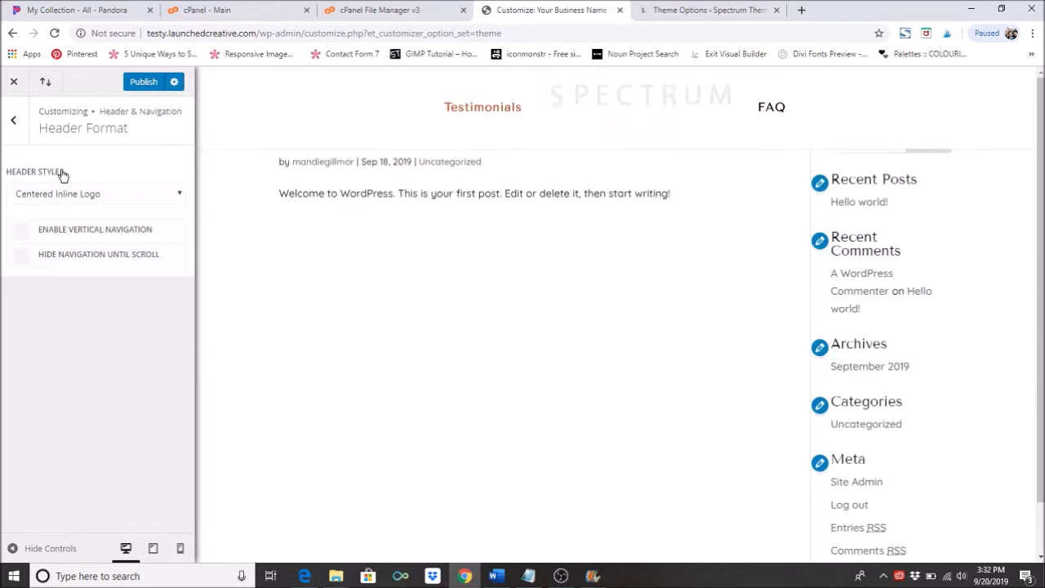
pyautogui.click(13, 120)
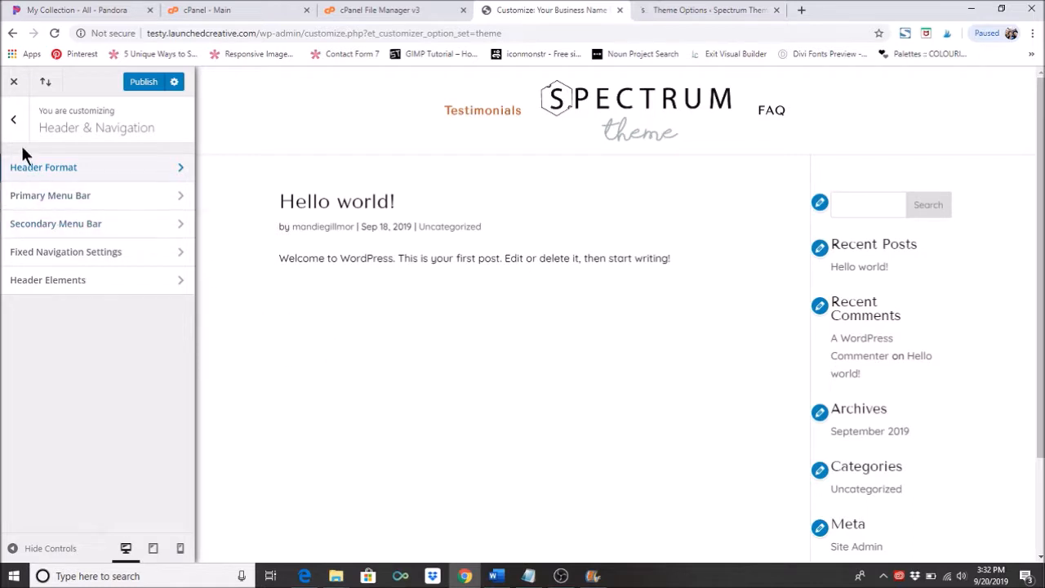
# - Review the sizing, font and color settings of the Primary Menu Bar, and return to the customizer's main list
pyautogui.click(110, 200)
pyautogui.scroll(-3, 113, 226)
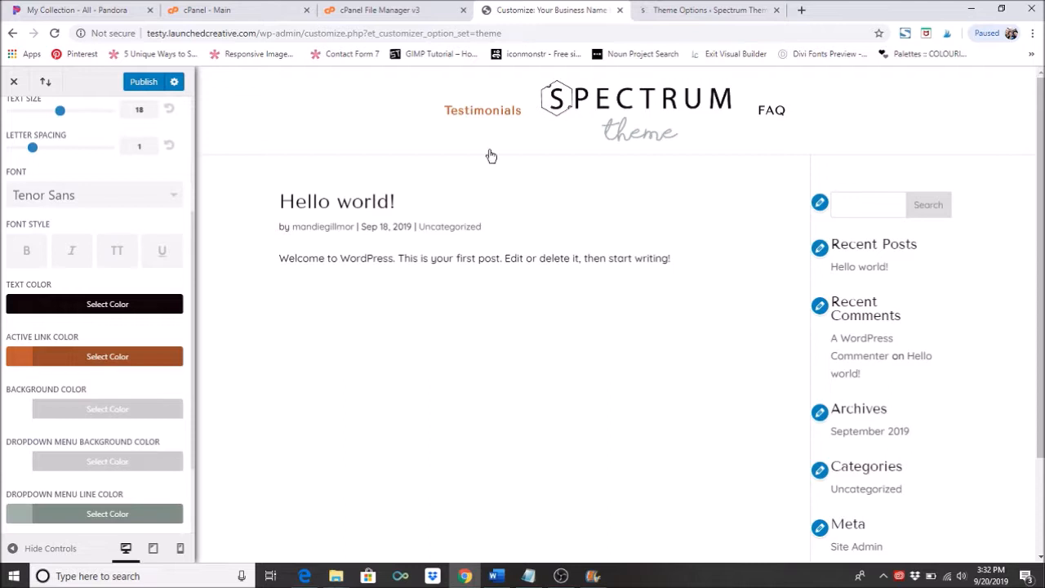
pyautogui.scroll(-2, 75, 389)
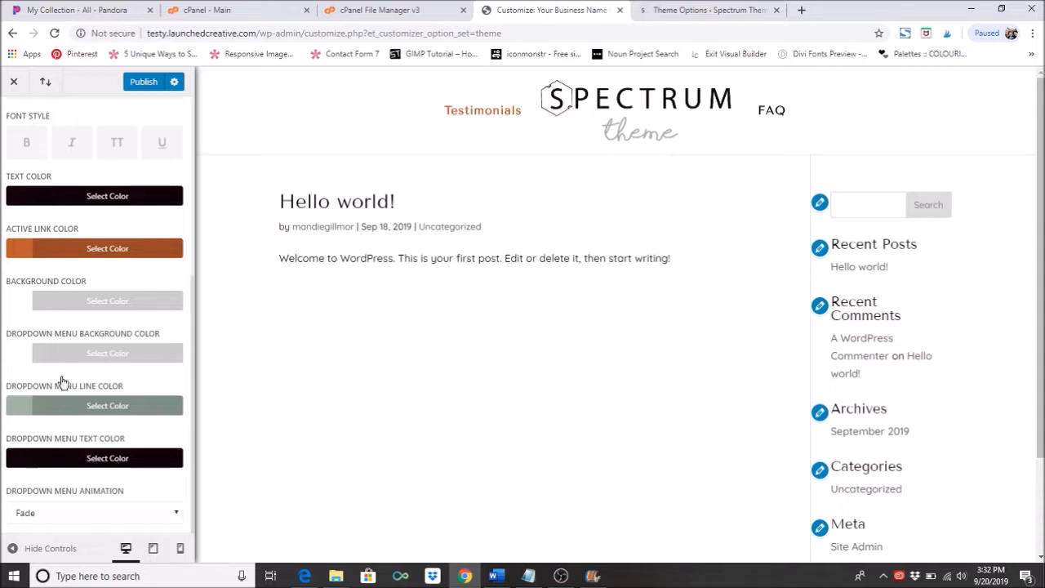
pyautogui.scroll(4, 63, 213)
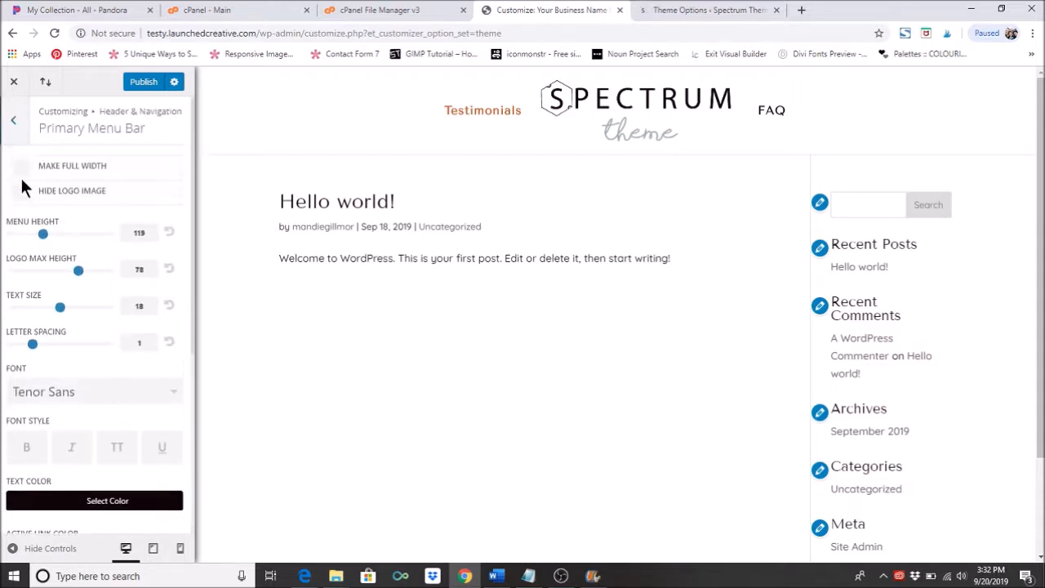
pyautogui.click(12, 122)
pyautogui.click(13, 123)
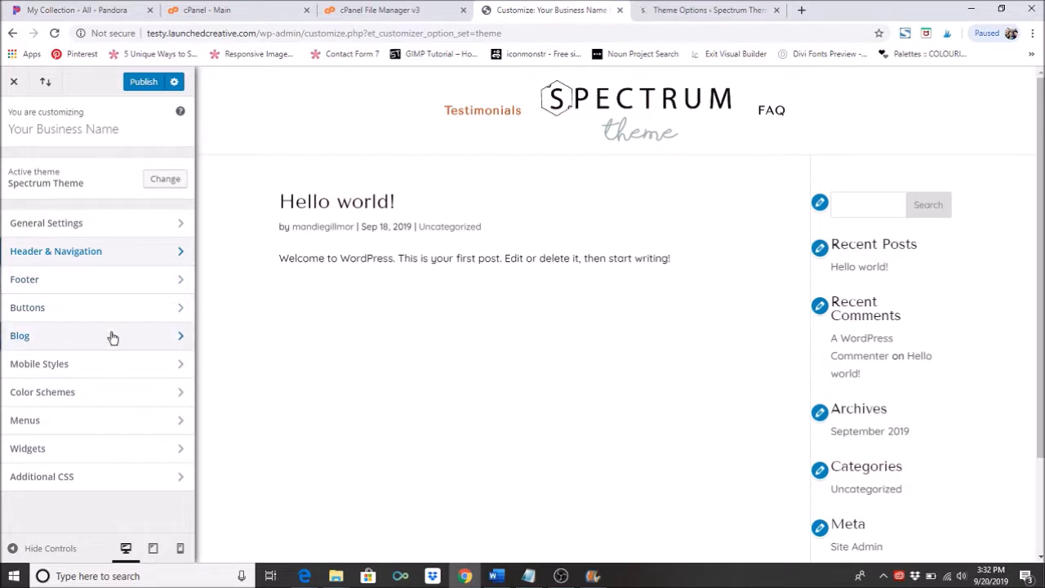
# - Review the Typography fonts, sizes and colors in the General Settings, and publish the customizer settings
pyautogui.click(108, 229)
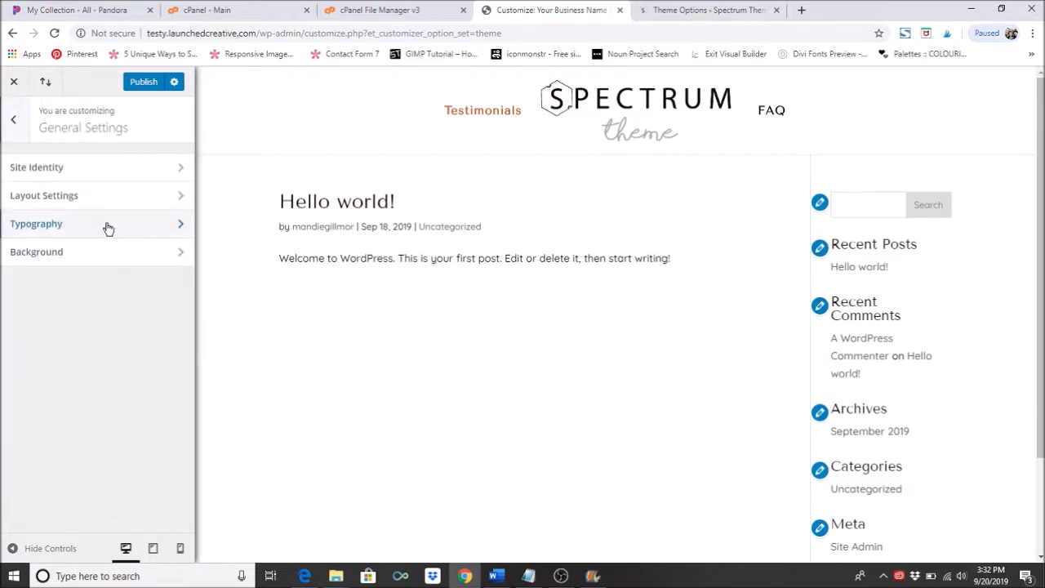
pyautogui.click(77, 224)
pyautogui.scroll(-3, 85, 331)
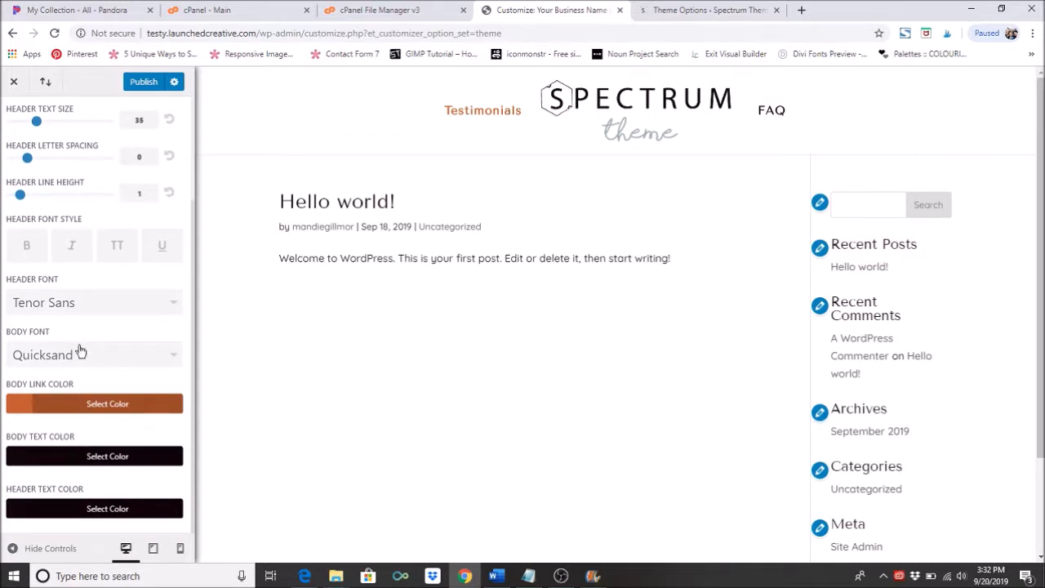
pyautogui.scroll(2, 73, 336)
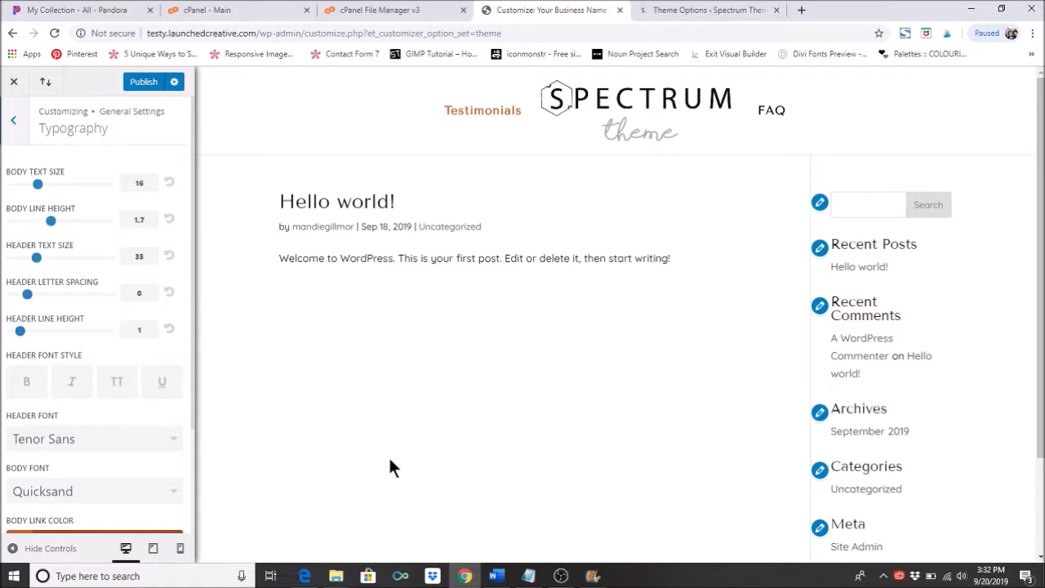
pyautogui.click(13, 120)
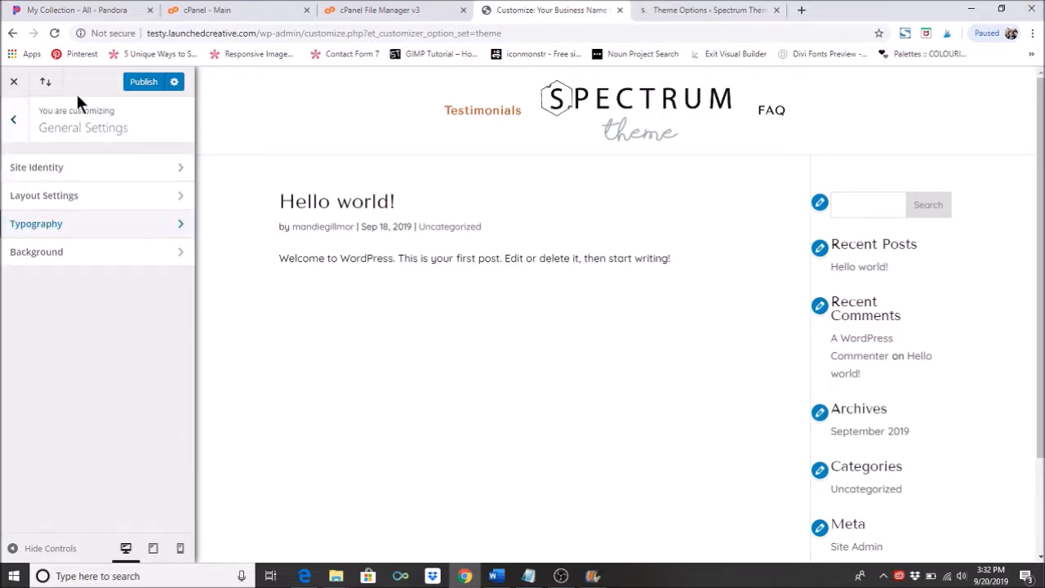
pyautogui.click(147, 84)
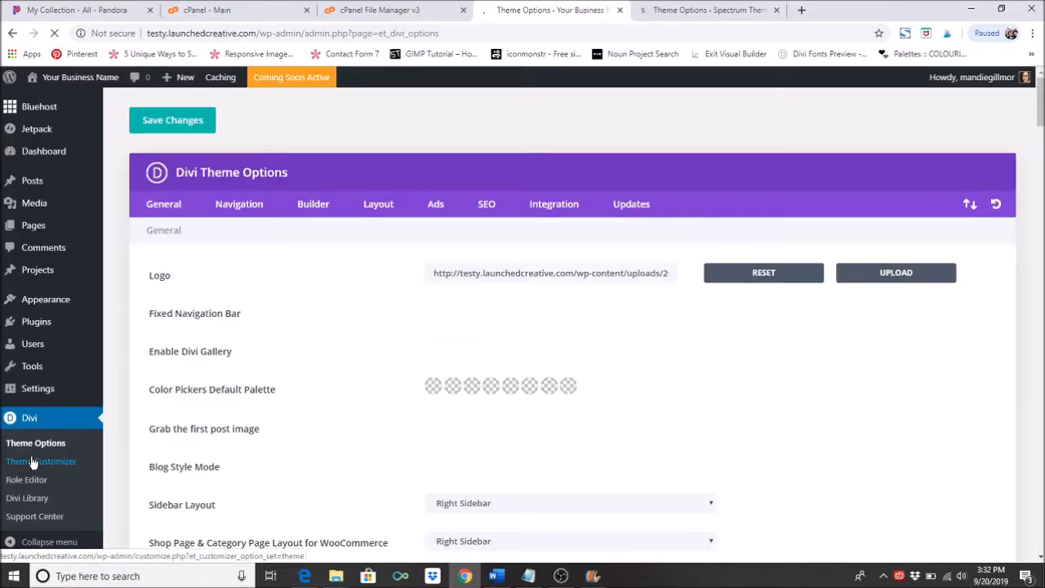
# - Open the Divi Library and bring up its portability form for importing layouts
pyautogui.click(27, 498)
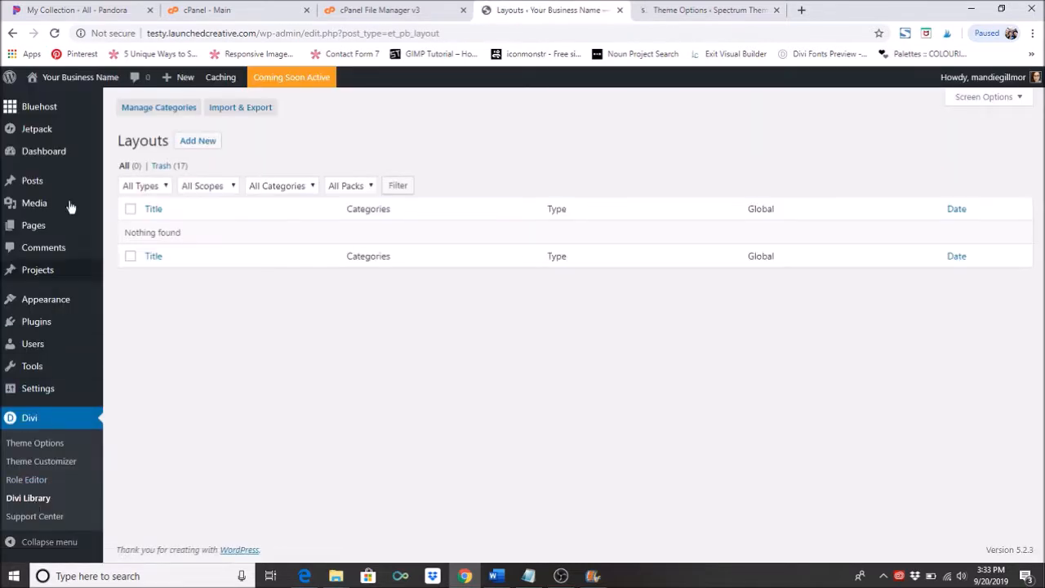
pyautogui.click(253, 107)
pyautogui.click(462, 258)
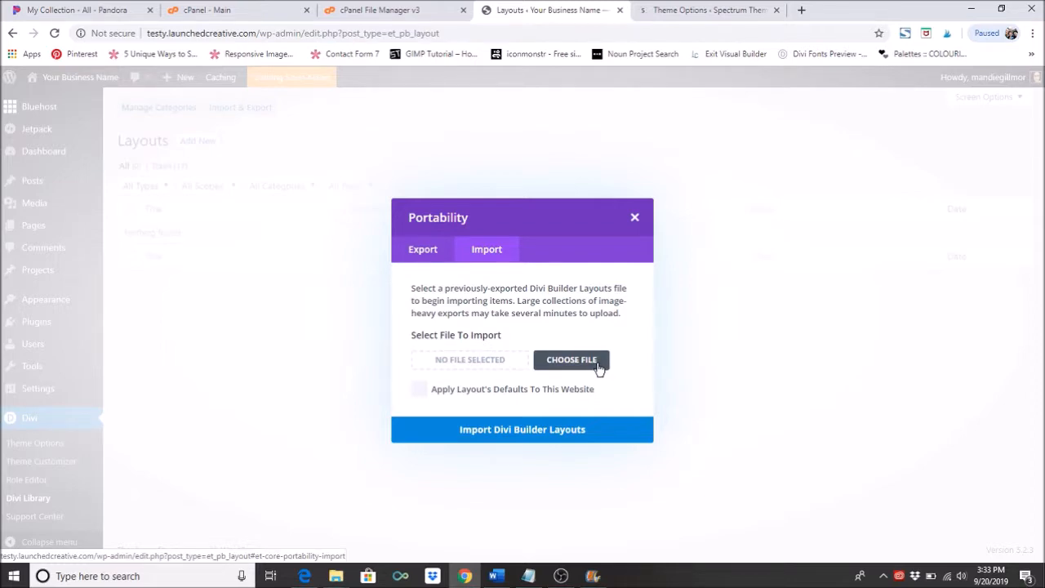
# - Import Spectrum Theme Page Layouts.json from the Import subfolder of the Spectrum-Theme desktop folder into the Divi Library
pyautogui.click(597, 363)
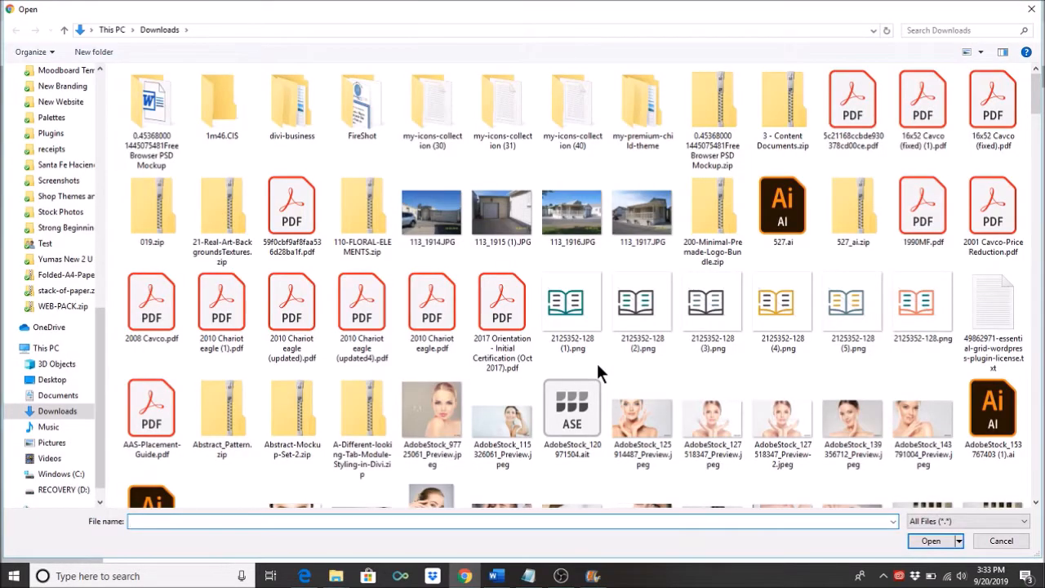
pyautogui.scroll(5, 74, 245)
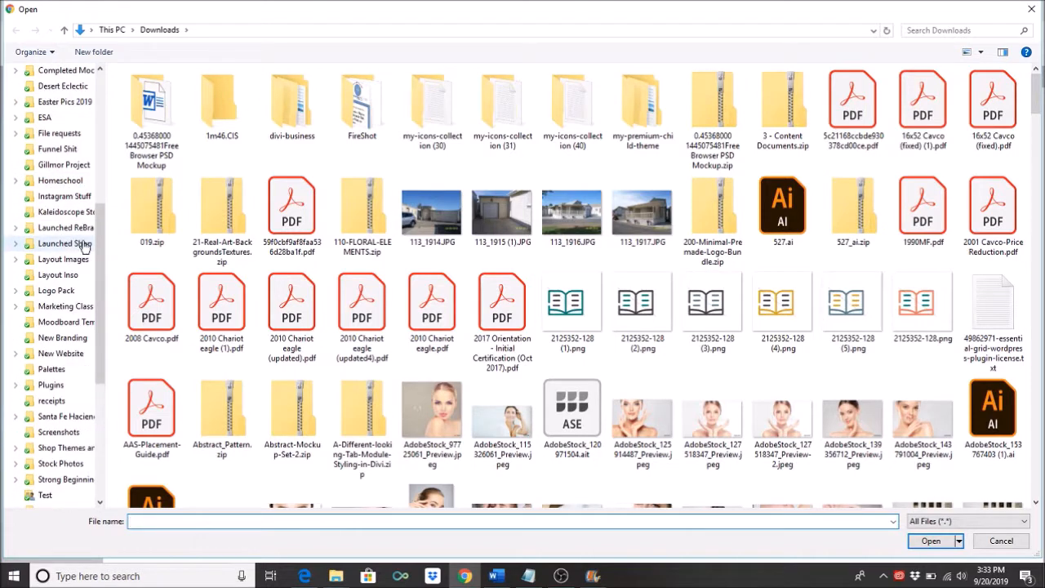
pyautogui.scroll(7, 82, 236)
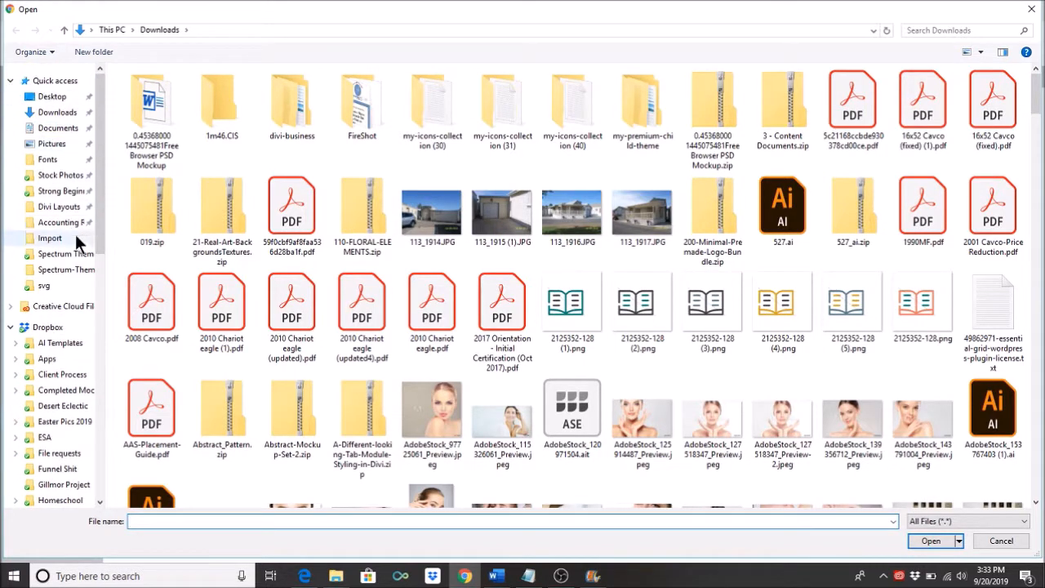
pyautogui.click(76, 269)
pyautogui.doubleClick(172, 86)
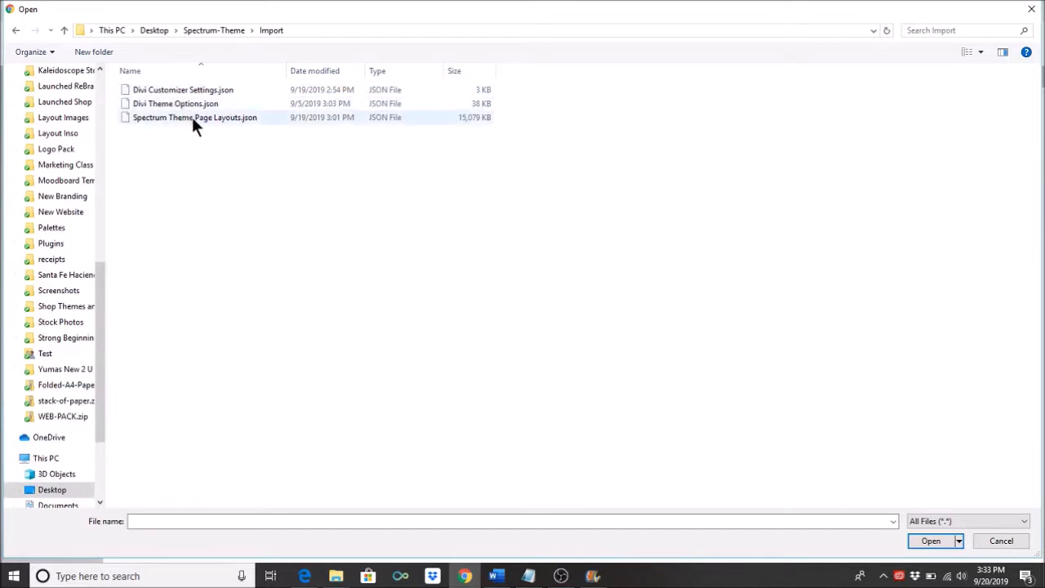
pyautogui.click(195, 117)
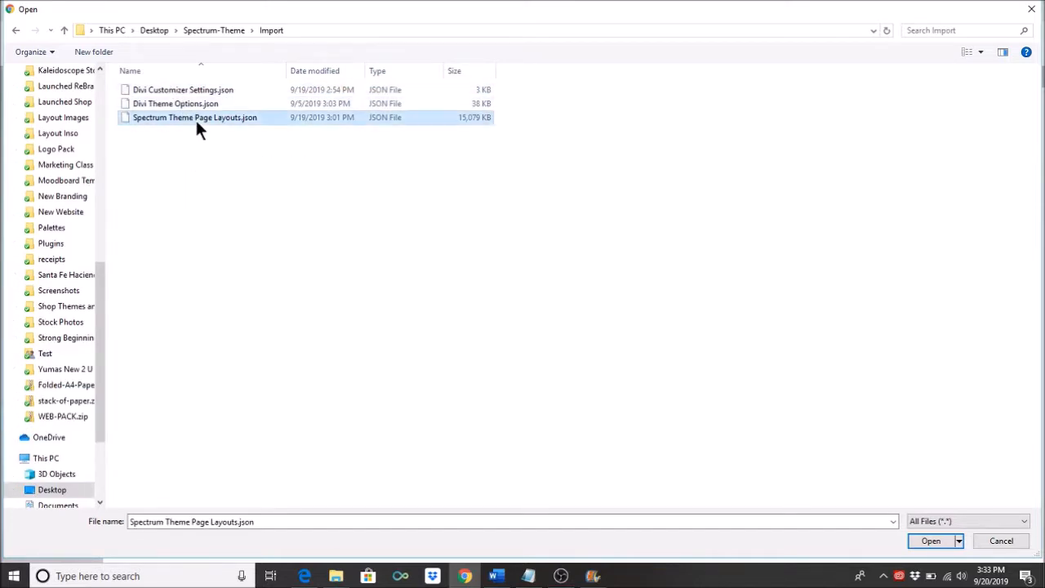
pyautogui.click(935, 539)
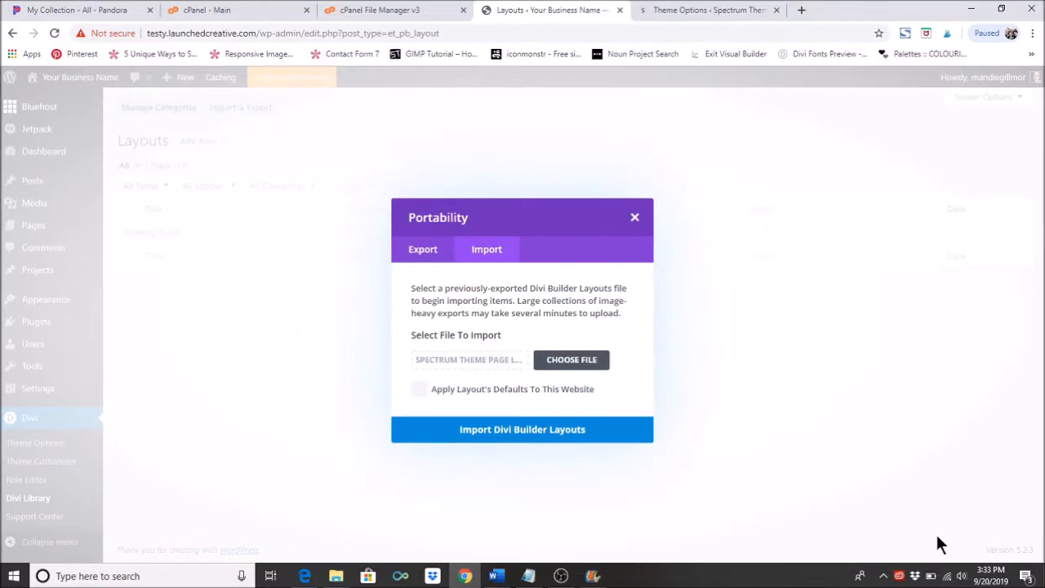
pyautogui.click(586, 437)
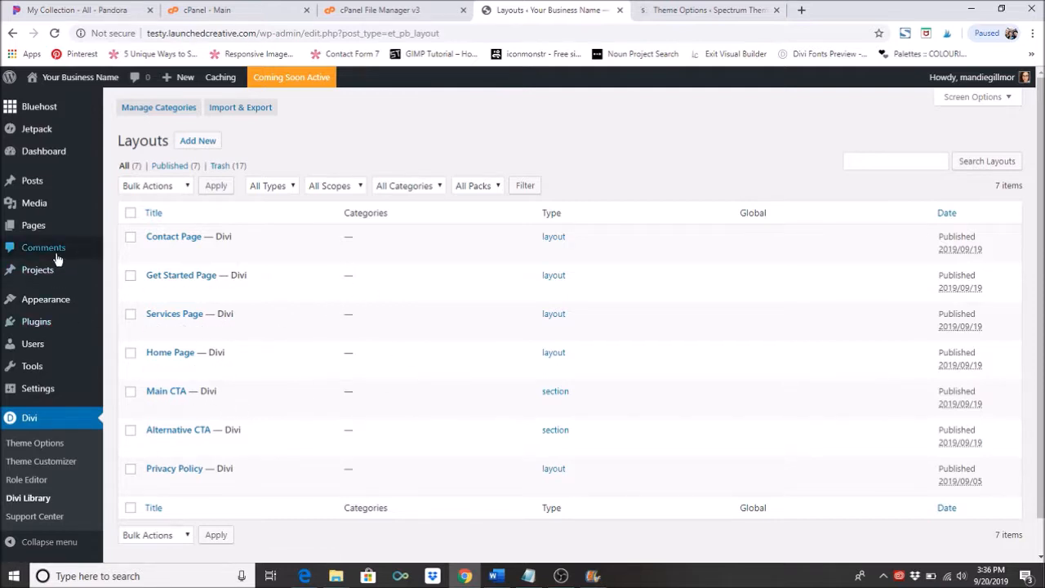
# - Add a new page titled Home and save it as a draft
pyautogui.moveTo(34, 240)
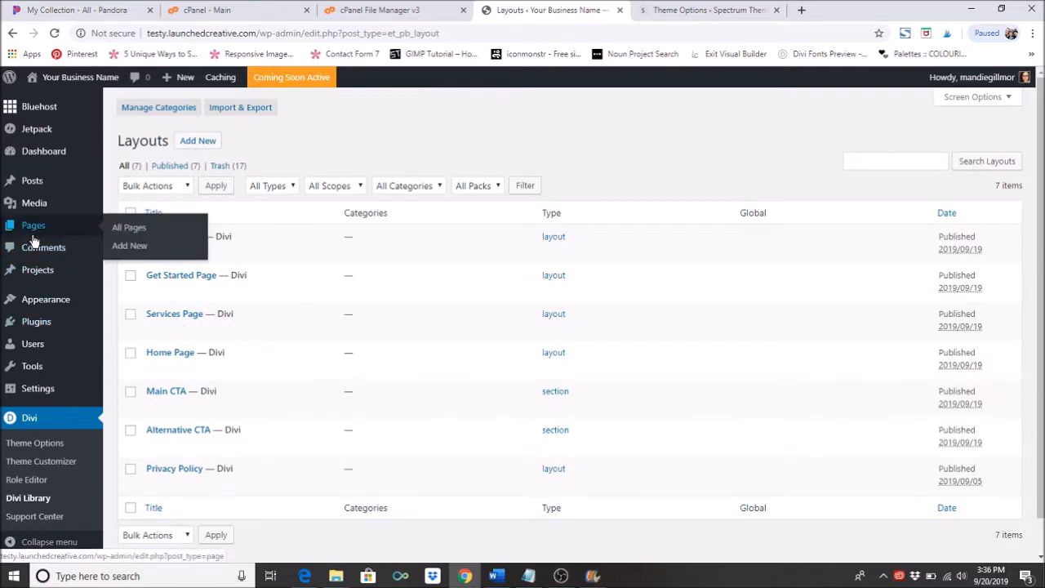
pyautogui.click(132, 247)
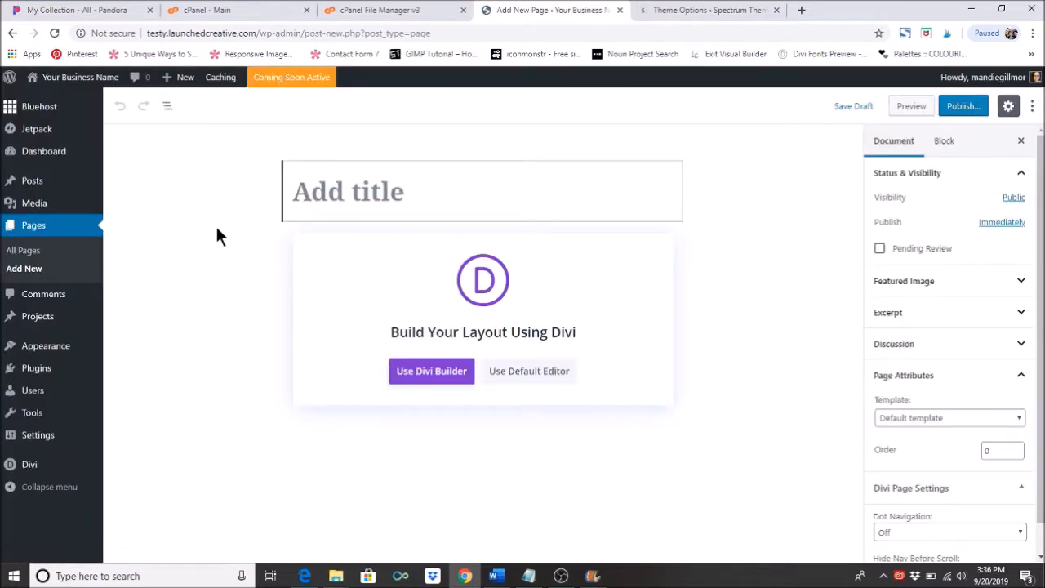
pyautogui.write('Home')
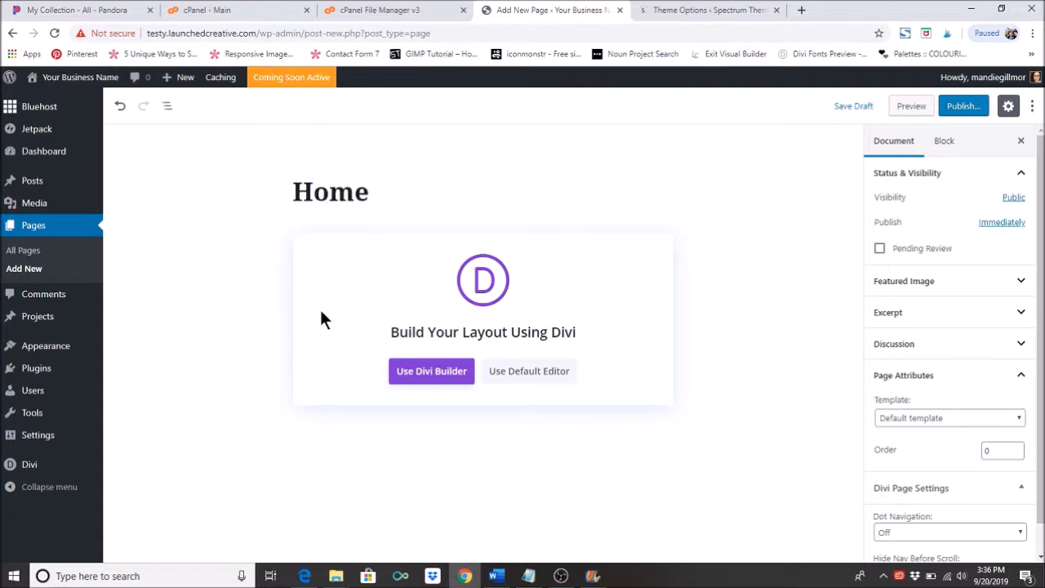
pyautogui.scroll(-1, 929, 371)
pyautogui.scroll(1, 929, 372)
pyautogui.click(850, 107)
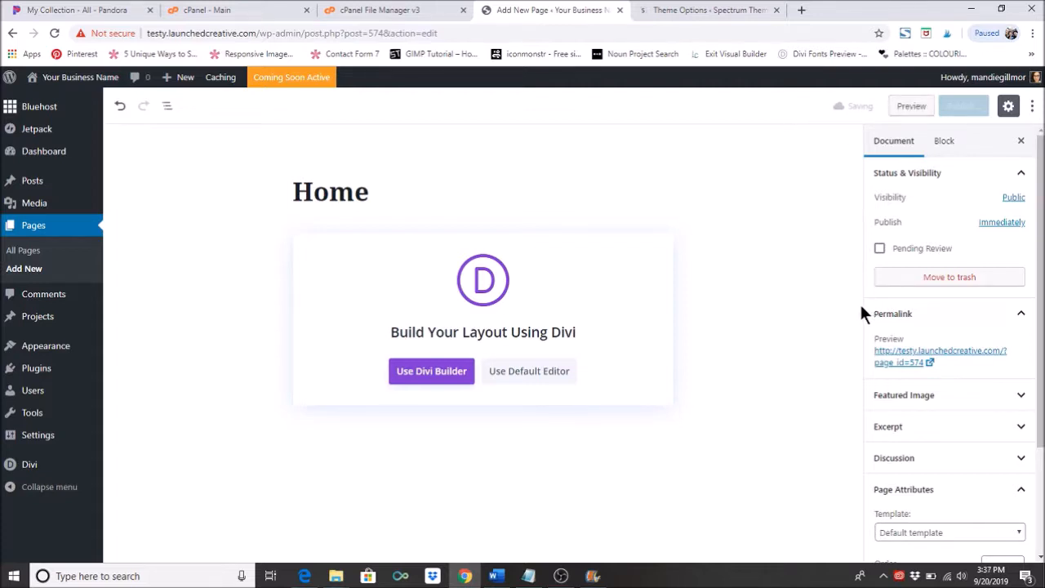
# - Open the Home page in the Divi Builder and load the saved Home Page layout from the library
pyautogui.click(436, 376)
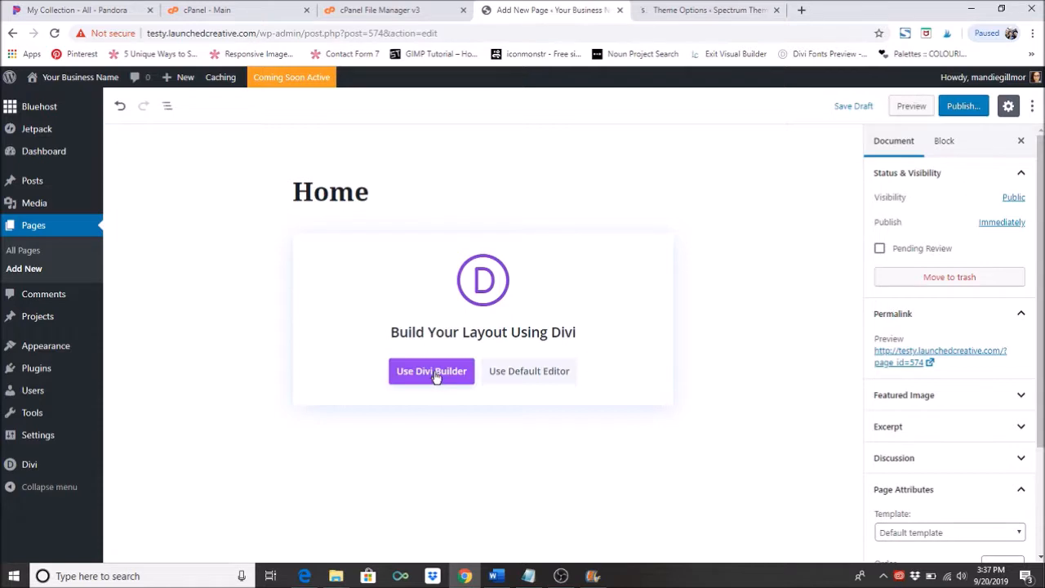
pyautogui.click(437, 376)
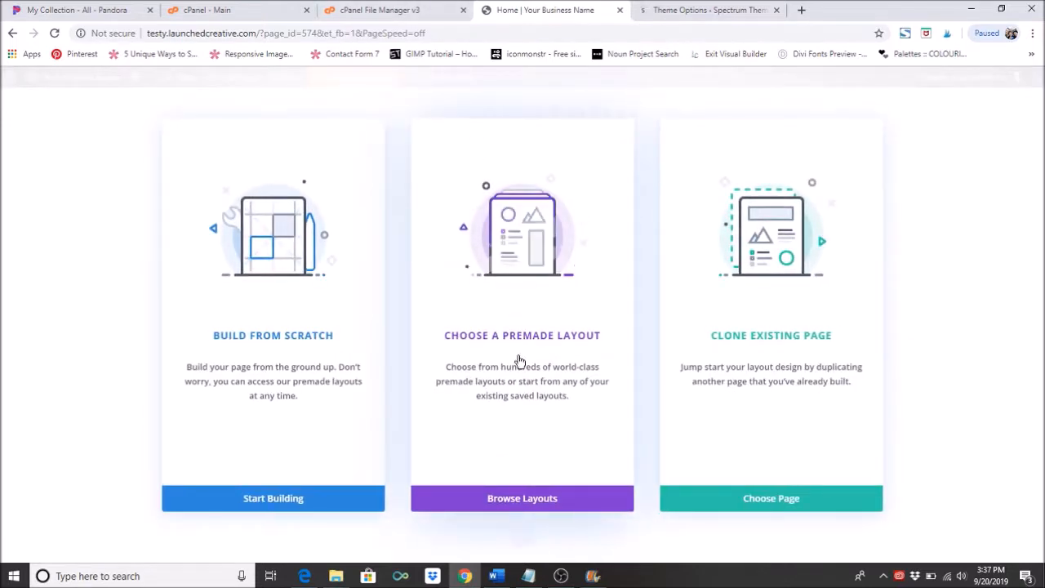
pyautogui.click(519, 364)
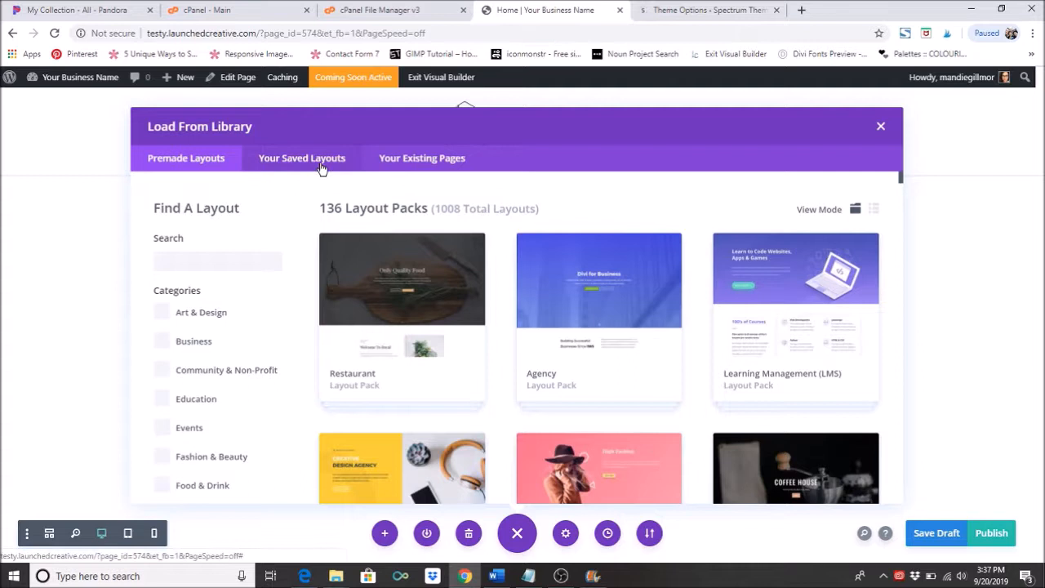
pyautogui.click(320, 165)
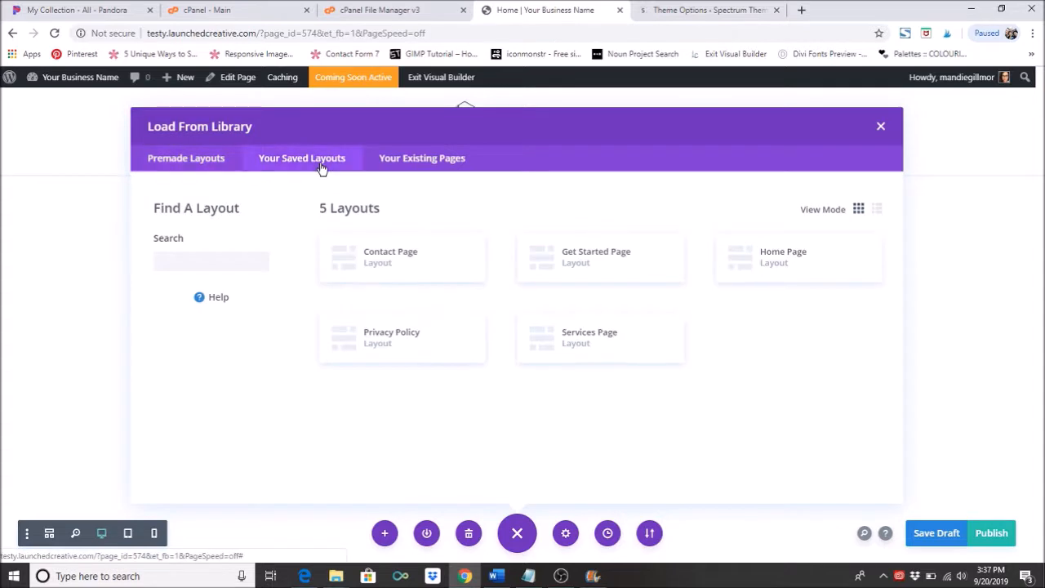
pyautogui.click(774, 273)
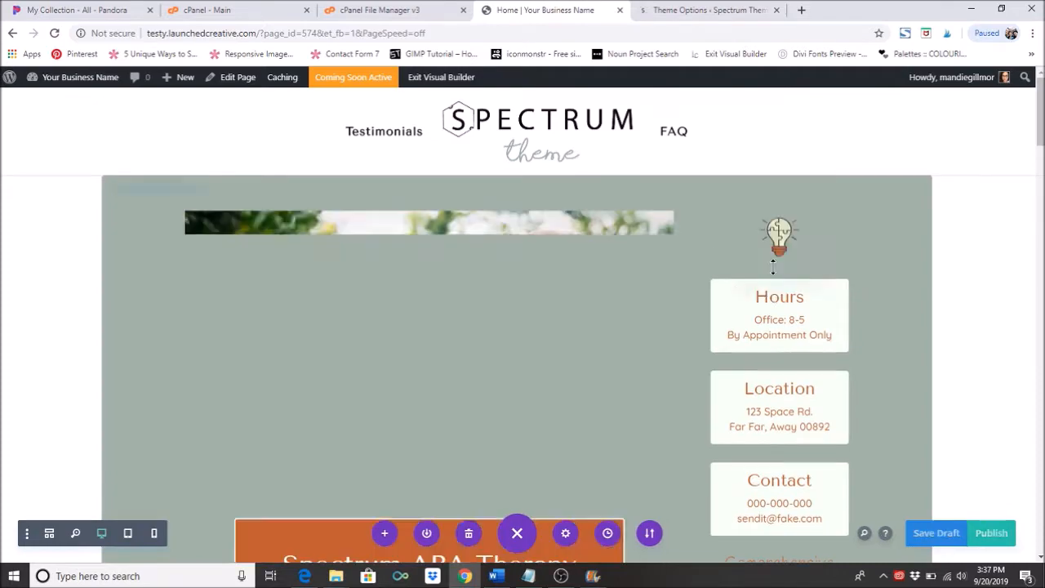
# - Examine the sections of the loaded Home layout, from the contact boxes and service blurbs through the testimonials, team profiles and newsletter signup
pyautogui.scroll(-3, 776, 272)
pyautogui.scroll(-15, 775, 272)
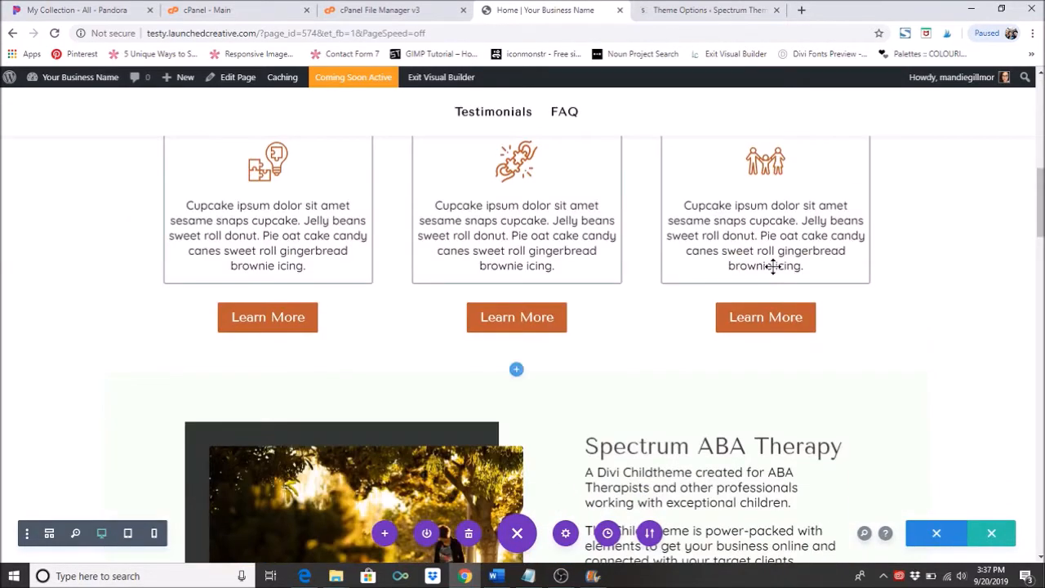
pyautogui.scroll(-15, 773, 266)
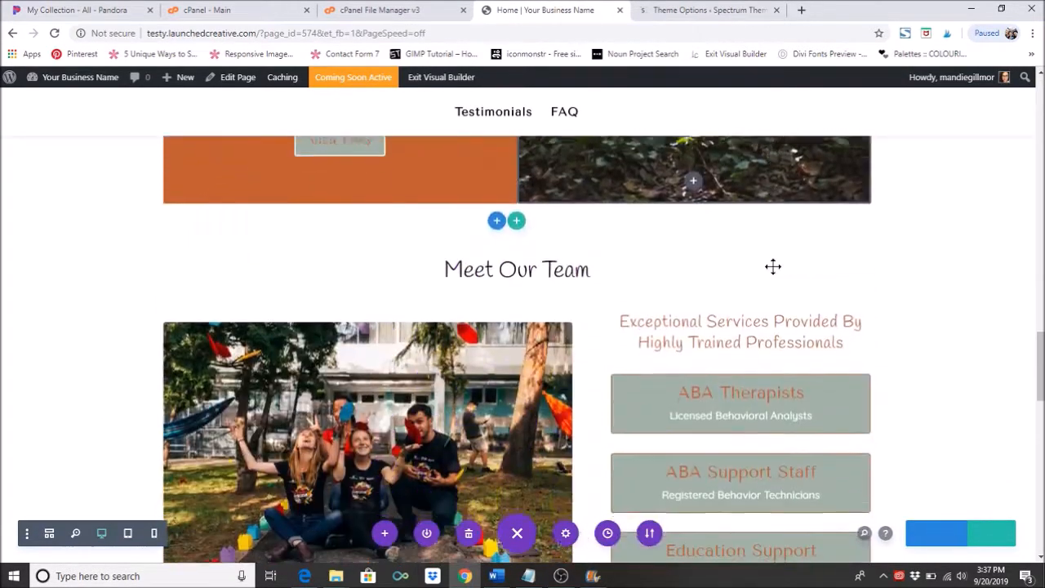
pyautogui.scroll(20, 774, 266)
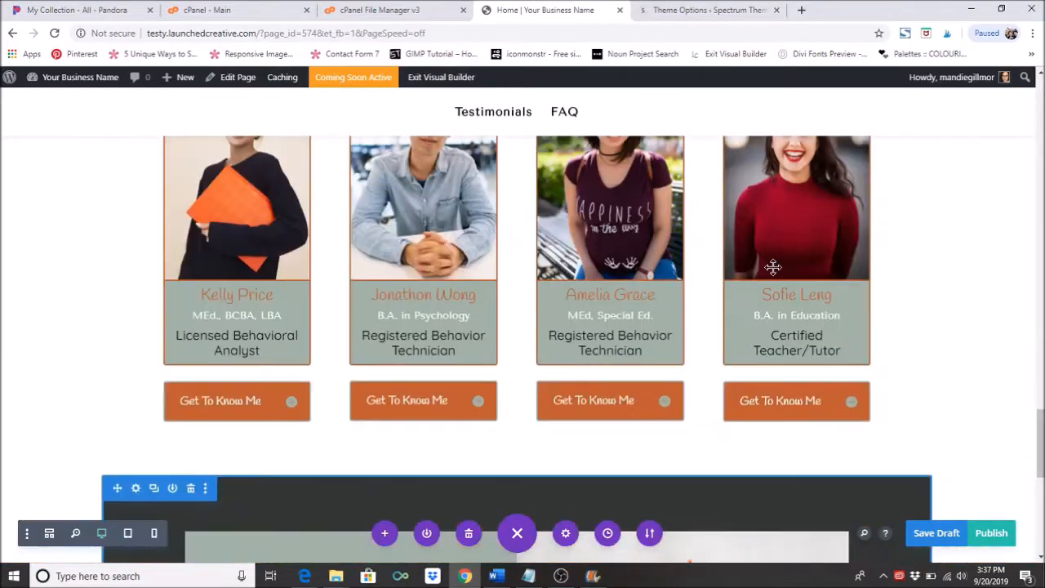
pyautogui.scroll(4, 774, 267)
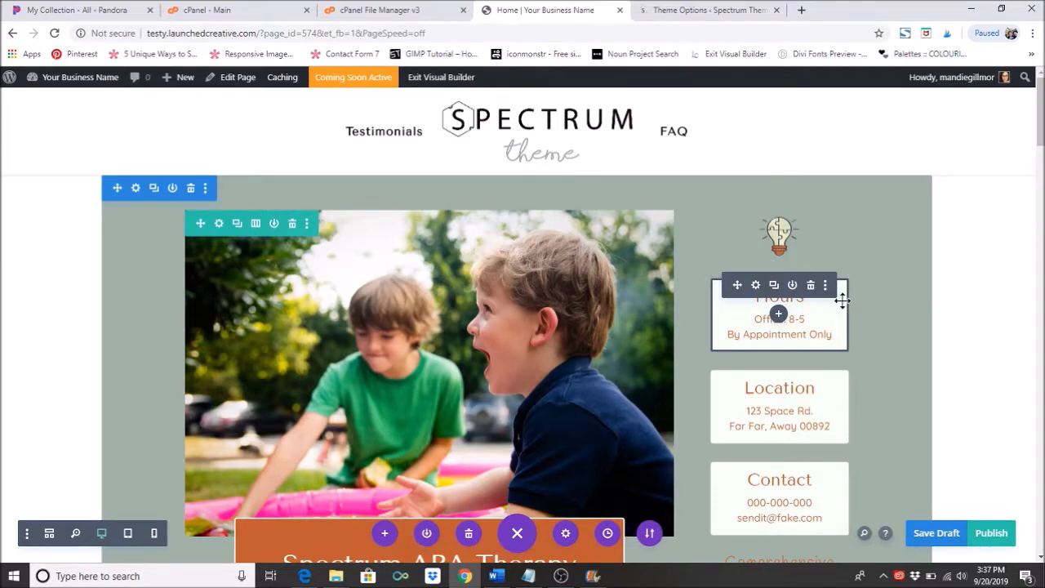
pyautogui.scroll(-5, 705, 314)
pyautogui.scroll(-3, 326, 474)
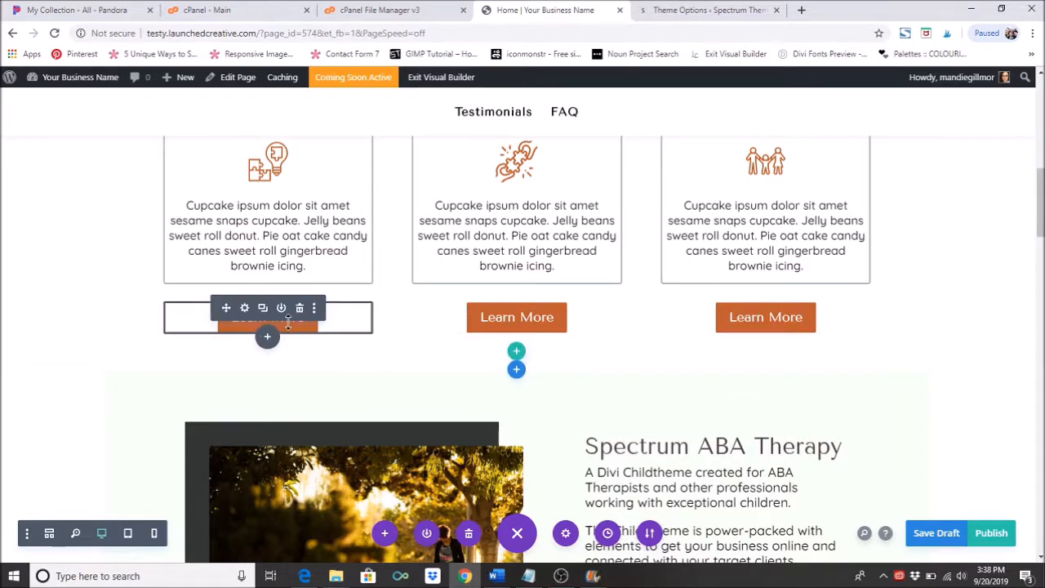
pyautogui.scroll(-5, 719, 347)
pyautogui.scroll(-5, 719, 345)
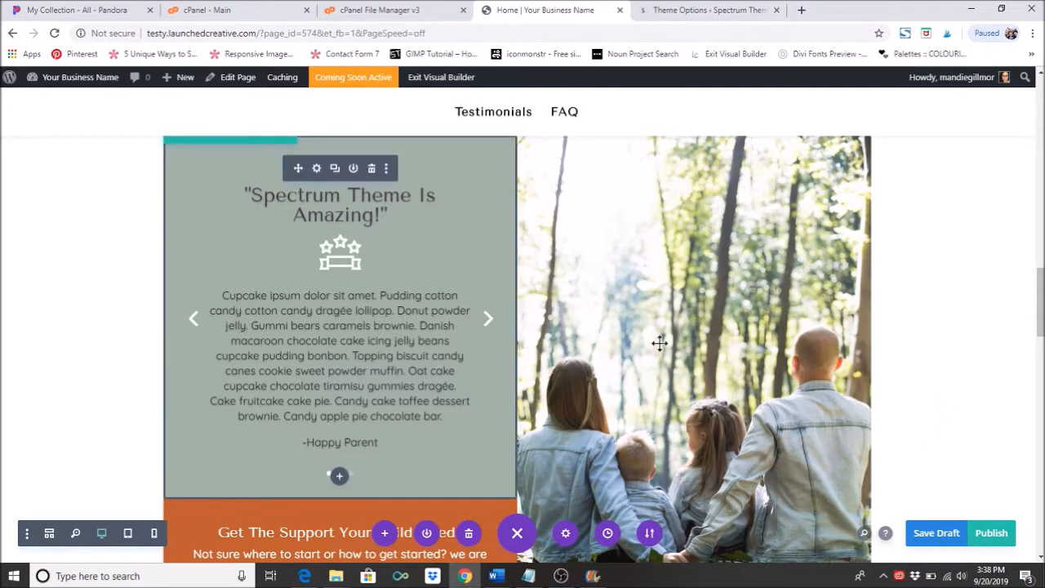
pyautogui.scroll(8, 650, 366)
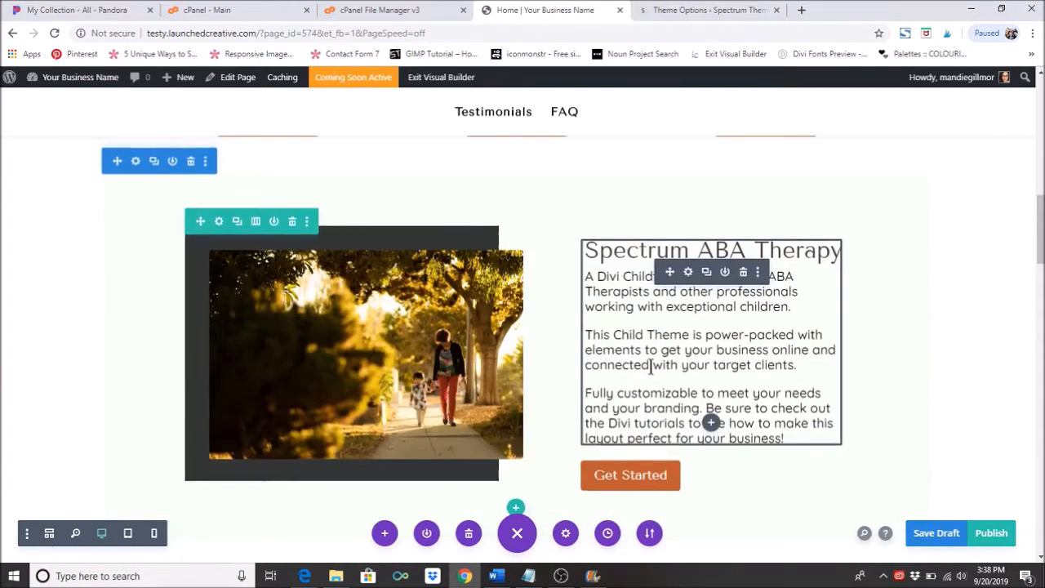
pyautogui.scroll(5, 651, 366)
pyautogui.scroll(-3, 651, 366)
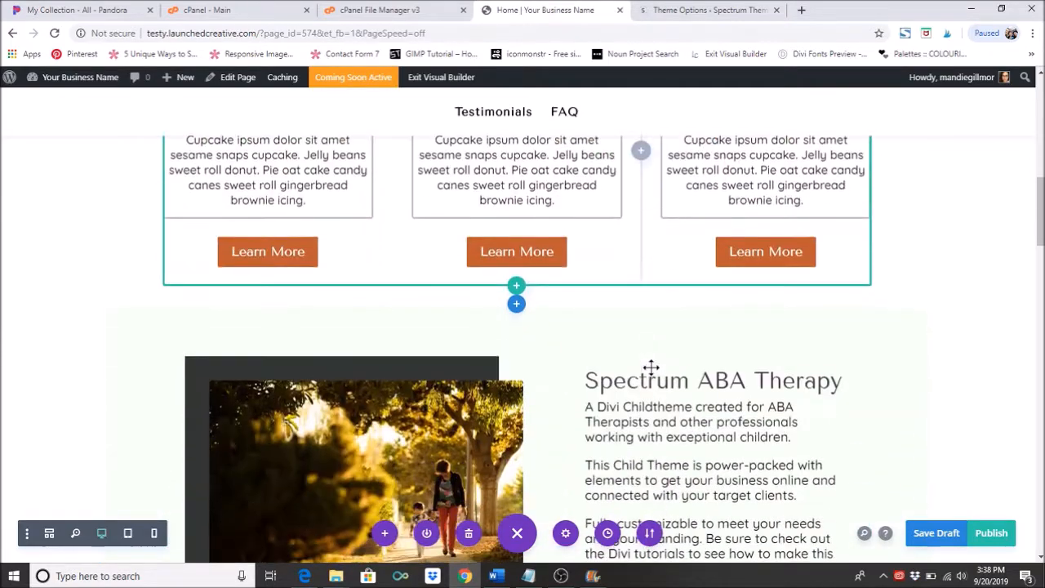
pyautogui.scroll(4, 651, 366)
pyautogui.scroll(-12, 651, 366)
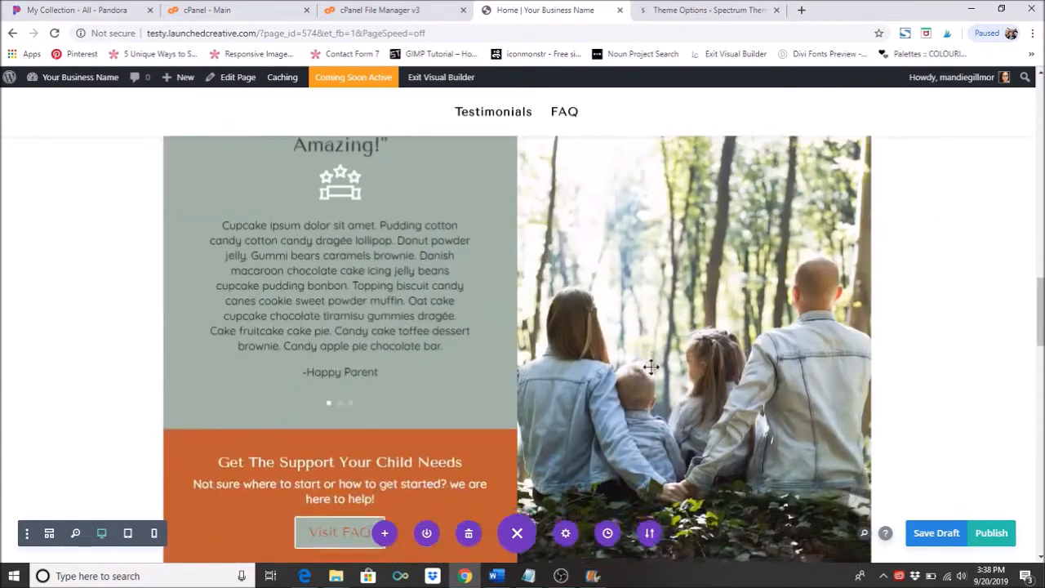
pyautogui.scroll(-5, 650, 366)
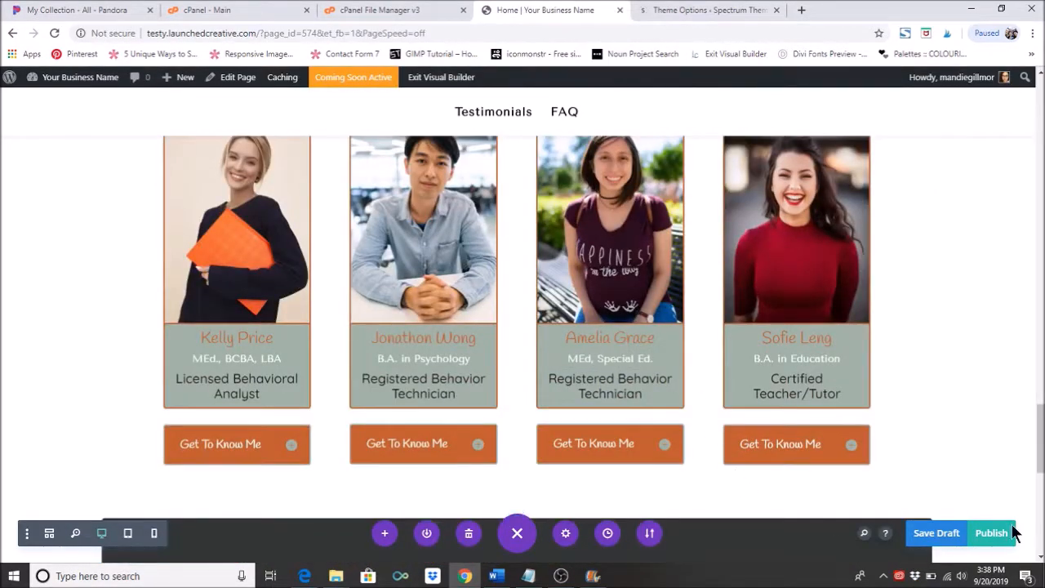
pyautogui.scroll(-2, 921, 441)
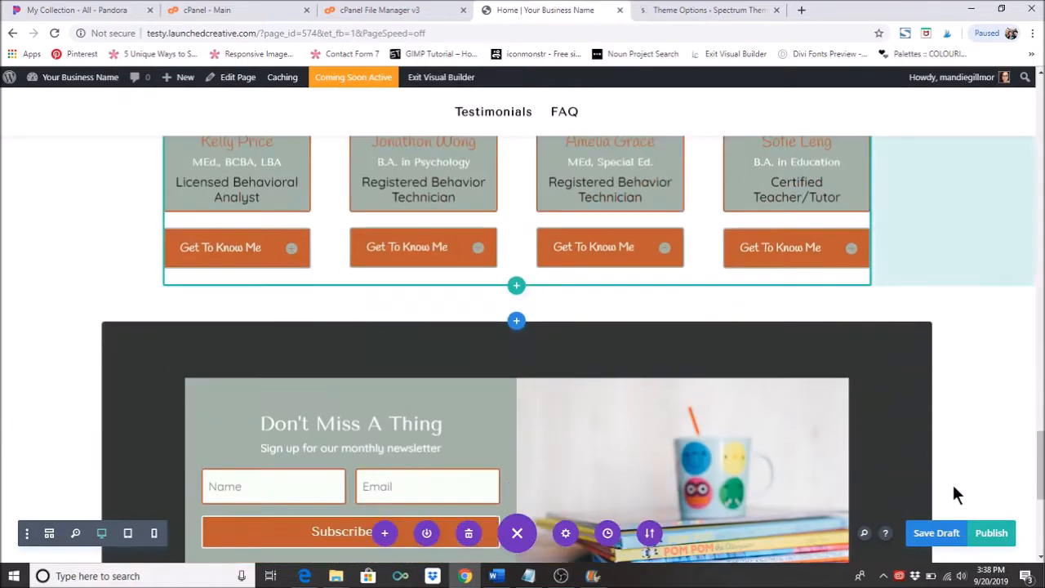
# - Publish the Home page from the Divi visual builder and look back over its upper sections
pyautogui.click(993, 539)
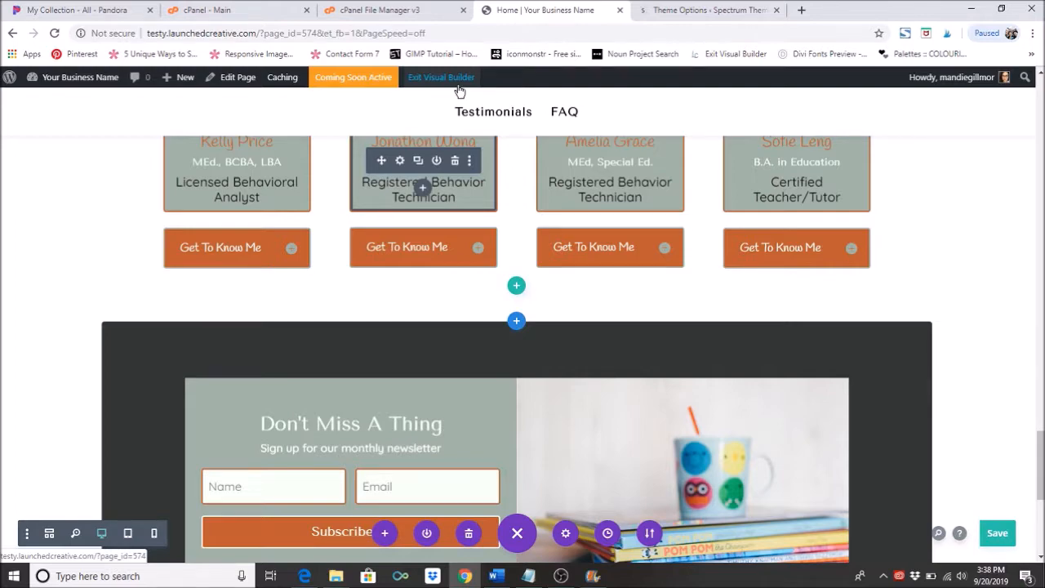
pyautogui.scroll(6, 506, 102)
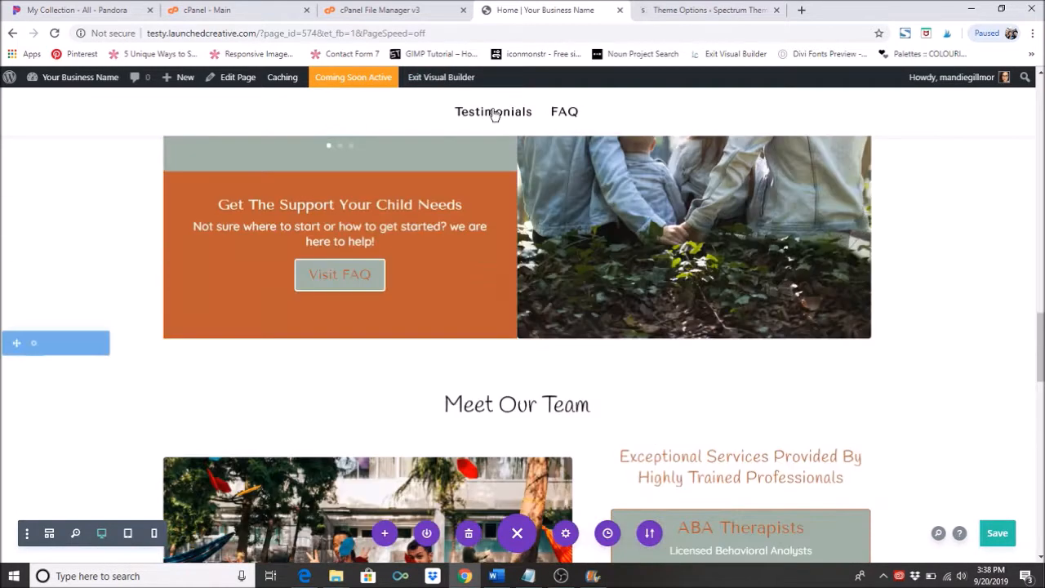
pyautogui.scroll(5, 498, 479)
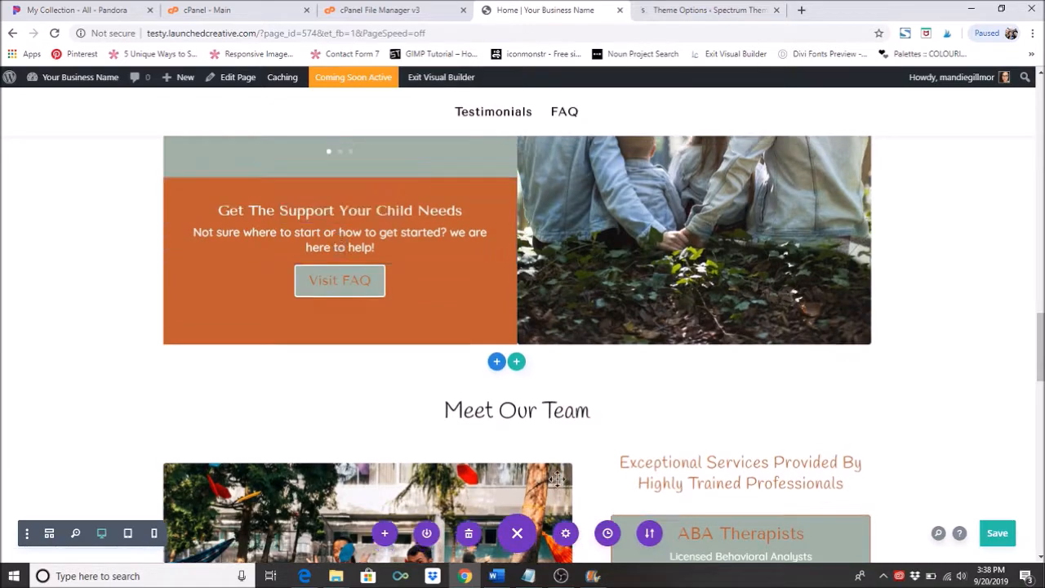
pyautogui.scroll(5, 498, 479)
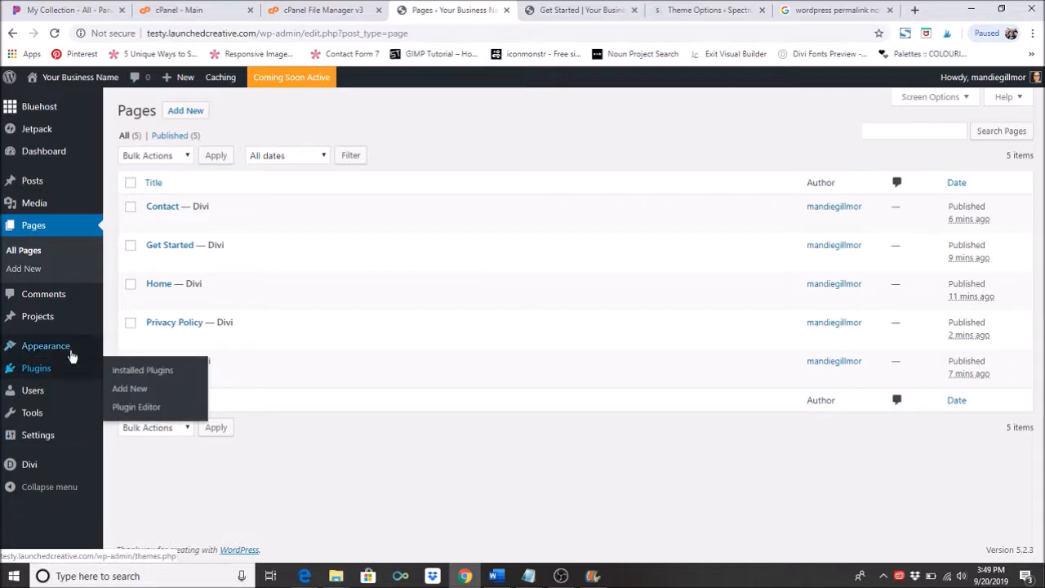
# - Open the site's menu editor and save the menu named Main with Primary Menu as its display location
pyautogui.moveTo(67, 350)
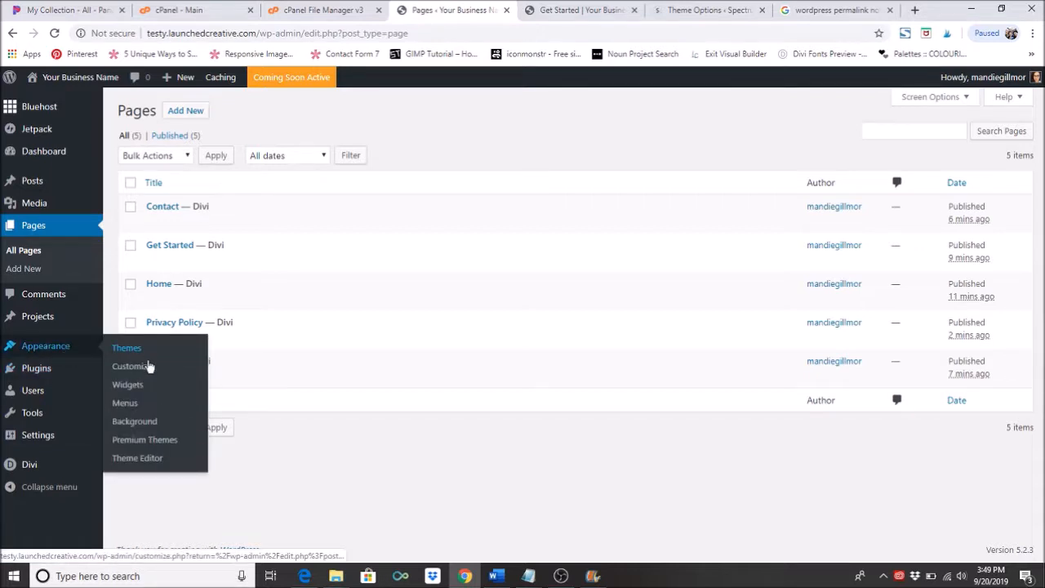
pyautogui.click(127, 408)
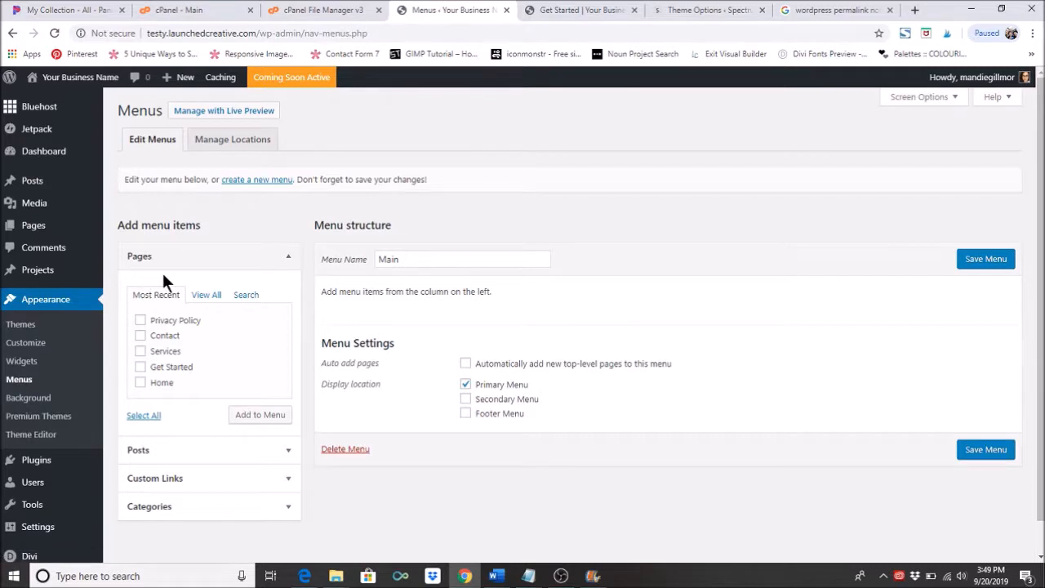
pyautogui.click(446, 257)
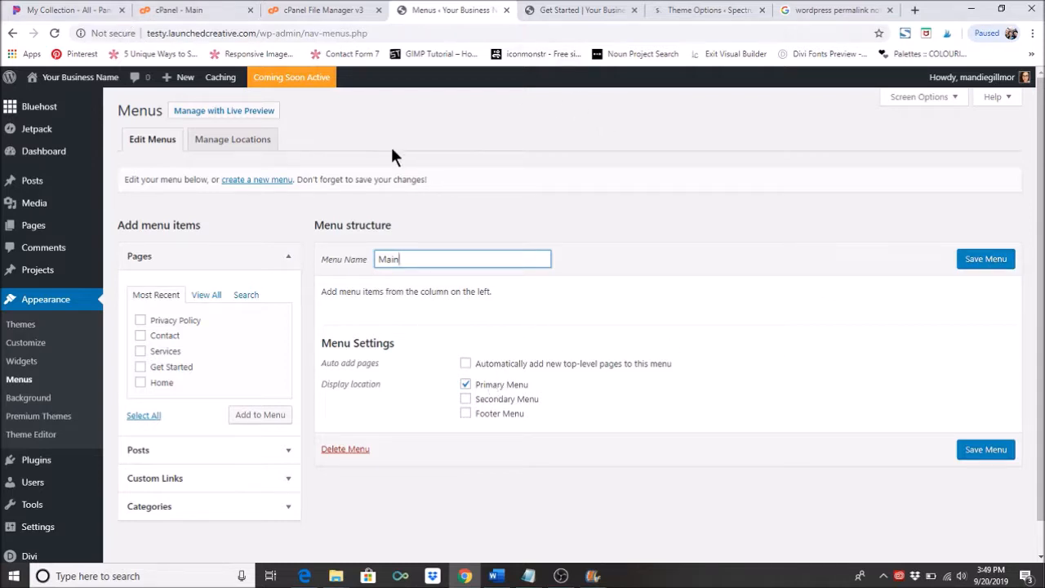
pyautogui.click(993, 259)
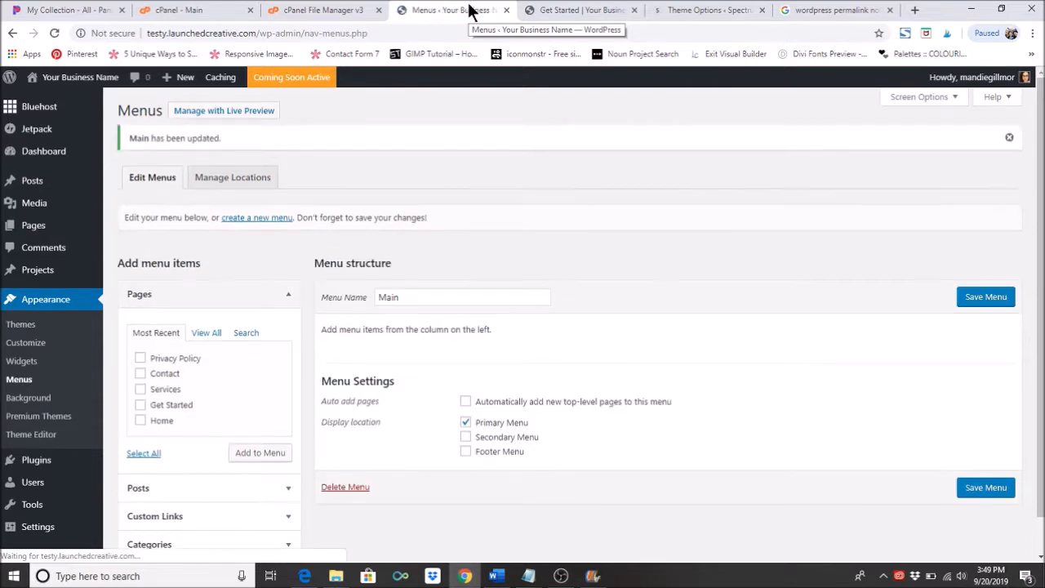
# - Add the Home, Get Started, Services and Contact pages to the Main menu
pyautogui.scroll(-1, 310, 254)
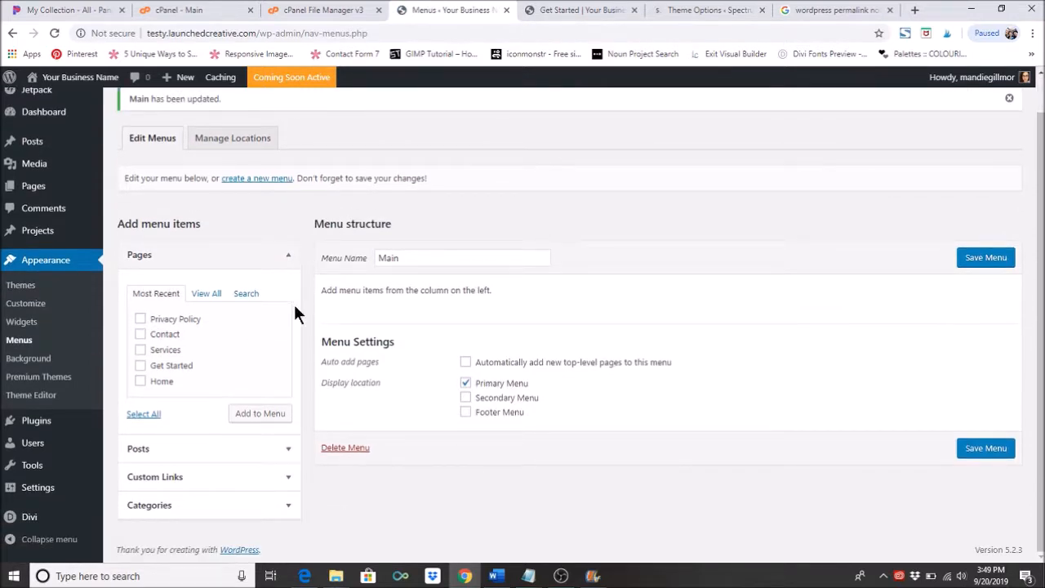
pyautogui.click(141, 381)
pyautogui.click(140, 366)
pyautogui.click(140, 350)
pyautogui.click(141, 335)
pyautogui.click(260, 417)
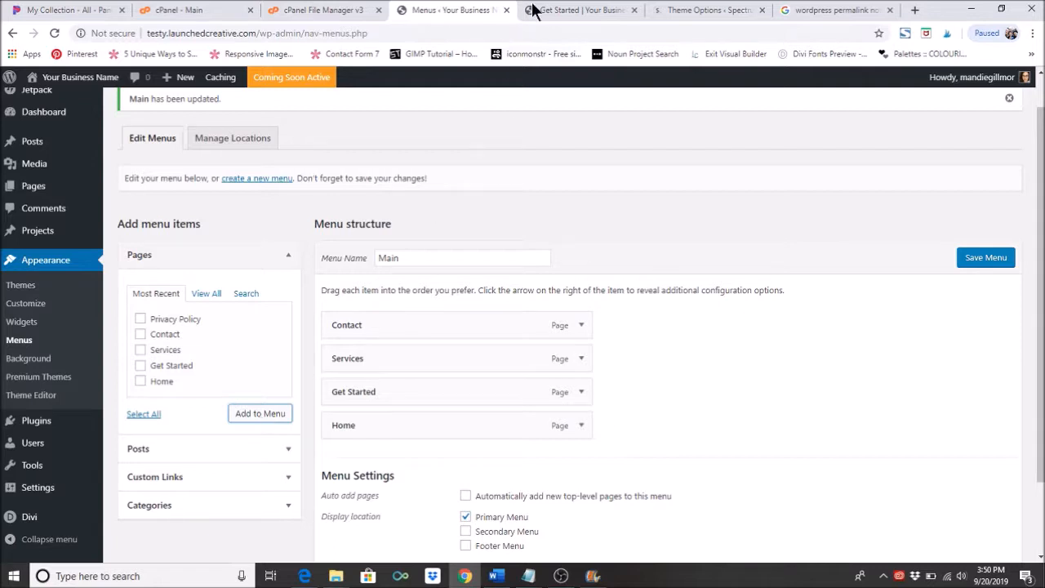
# - Check the Testimonials and FAQ links in the Get Started page's header, and start a custom link in the Main menu editor
pyautogui.click(566, 11)
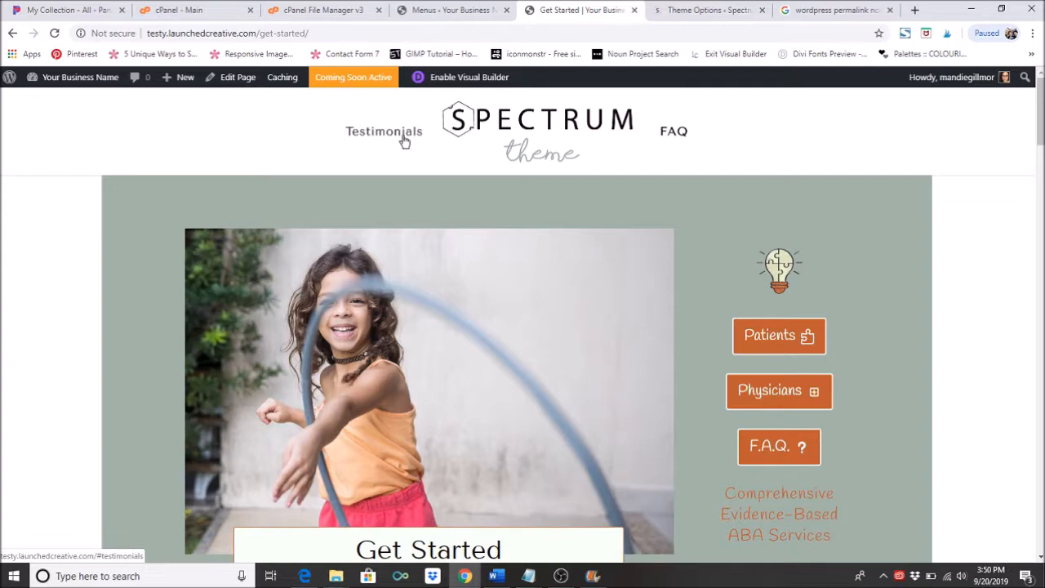
pyautogui.click(424, 11)
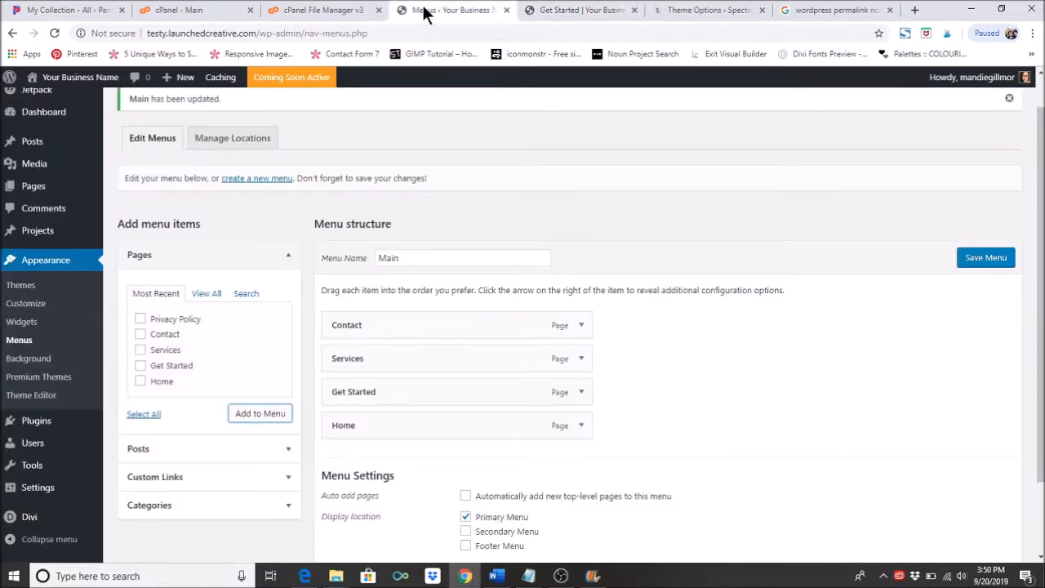
pyautogui.scroll(-2, 204, 424)
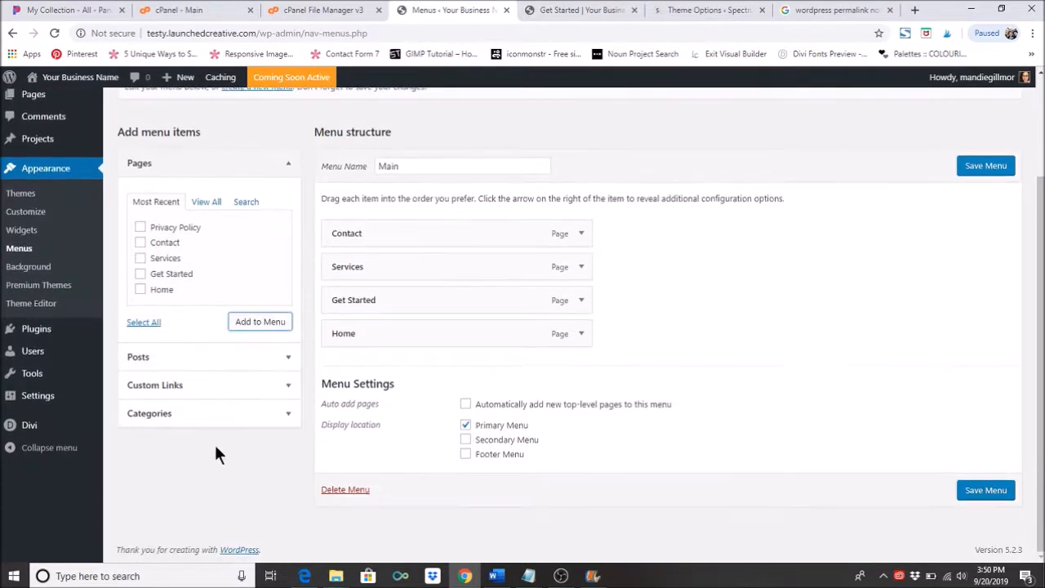
pyautogui.click(280, 391)
pyautogui.click(234, 263)
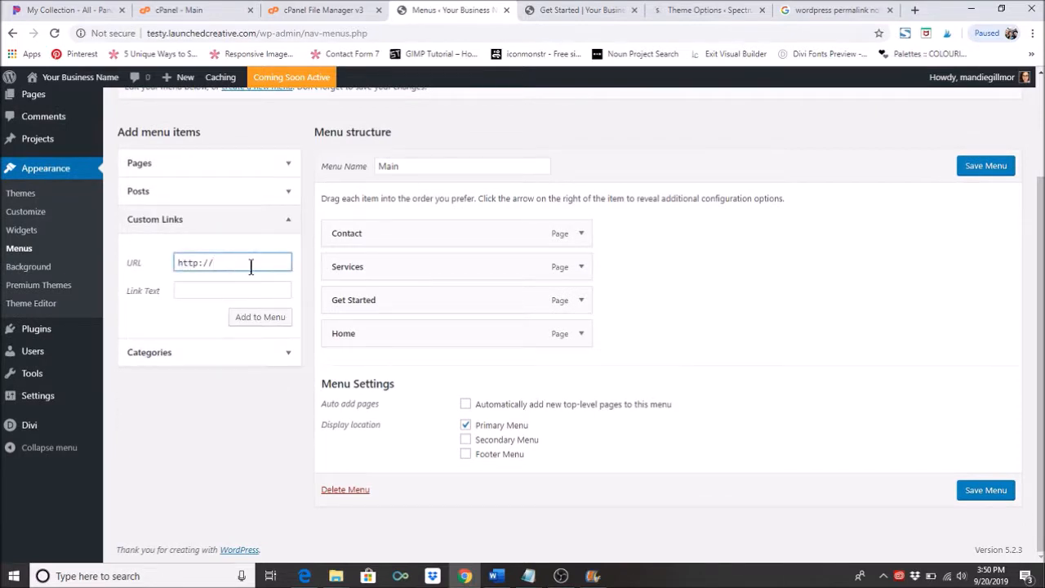
# - Switch to SpectrumInstructions.txt in Notepad and copy the sample custom link address yoururl.com/#testimonials
pyautogui.moveTo(535, 575)
pyautogui.click(554, 556)
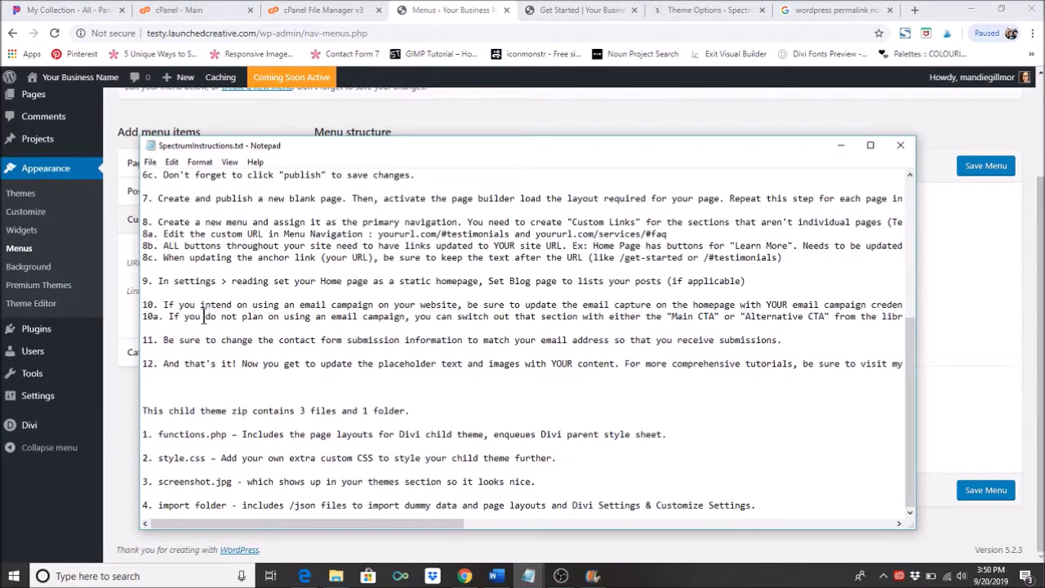
pyautogui.scroll(1, 181, 296)
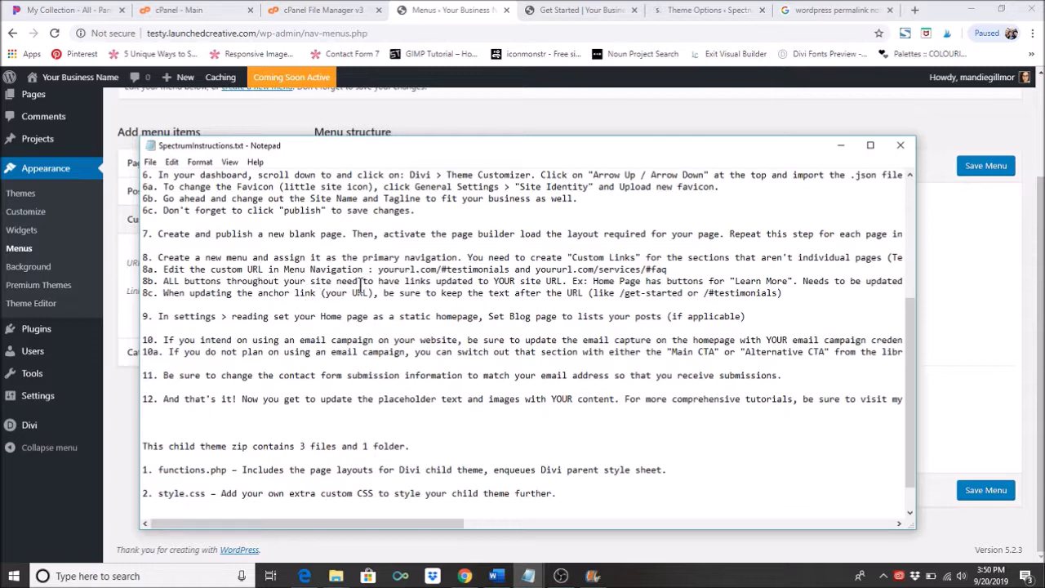
pyautogui.click(511, 266)
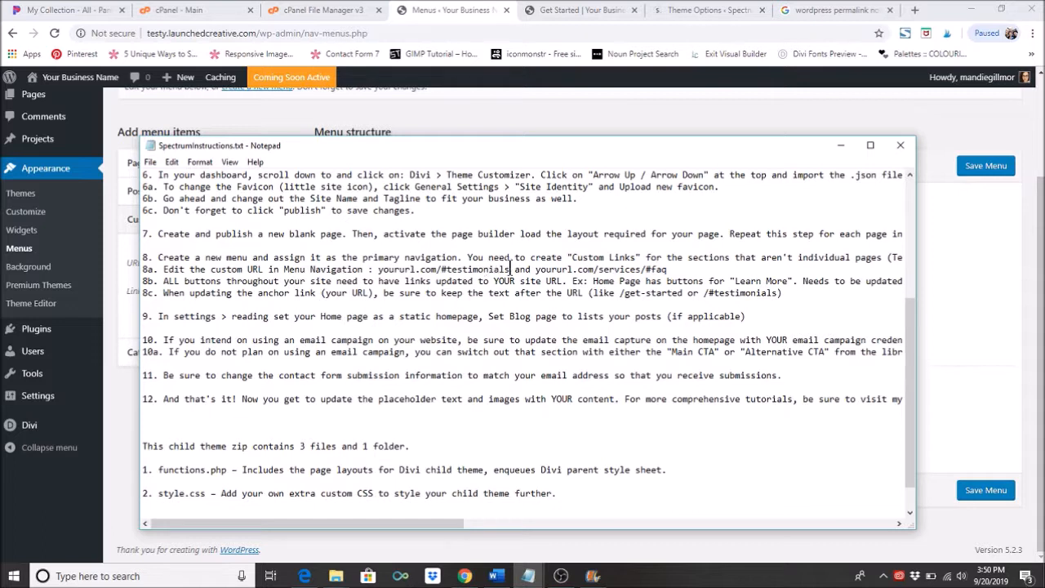
pyautogui.moveTo(511, 269); pyautogui.dragTo(443, 271)
pyautogui.click(442, 270)
pyautogui.moveTo(511, 270); pyautogui.dragTo(377, 278)
pyautogui.hotkey('ctrl', 'c')
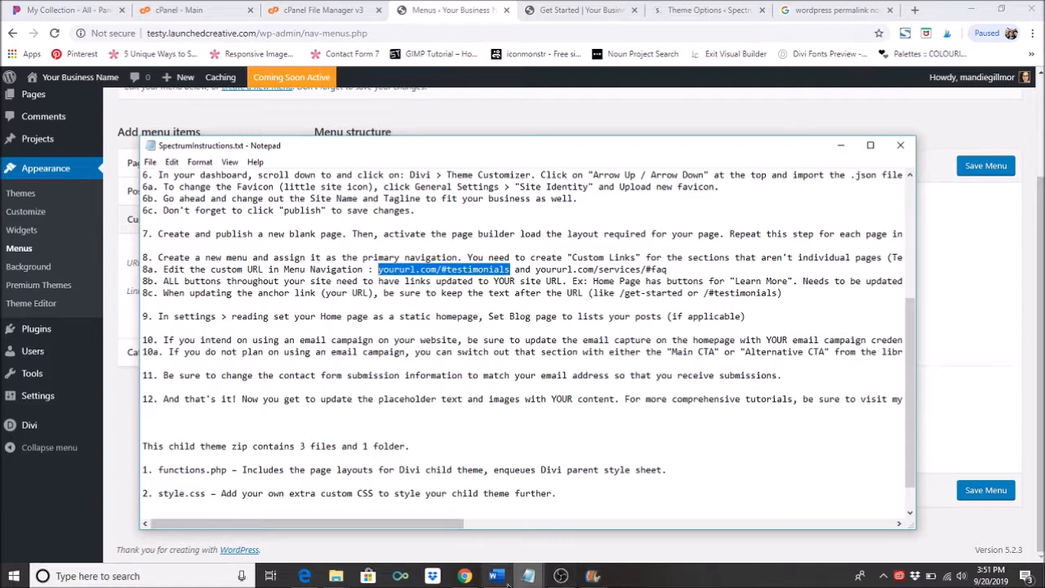
# - Switch to Chrome and add a custom link named Testimonials to the Main menu, using testy.launchedcreative.com and the #testimonials anchor
pyautogui.click(465, 576)
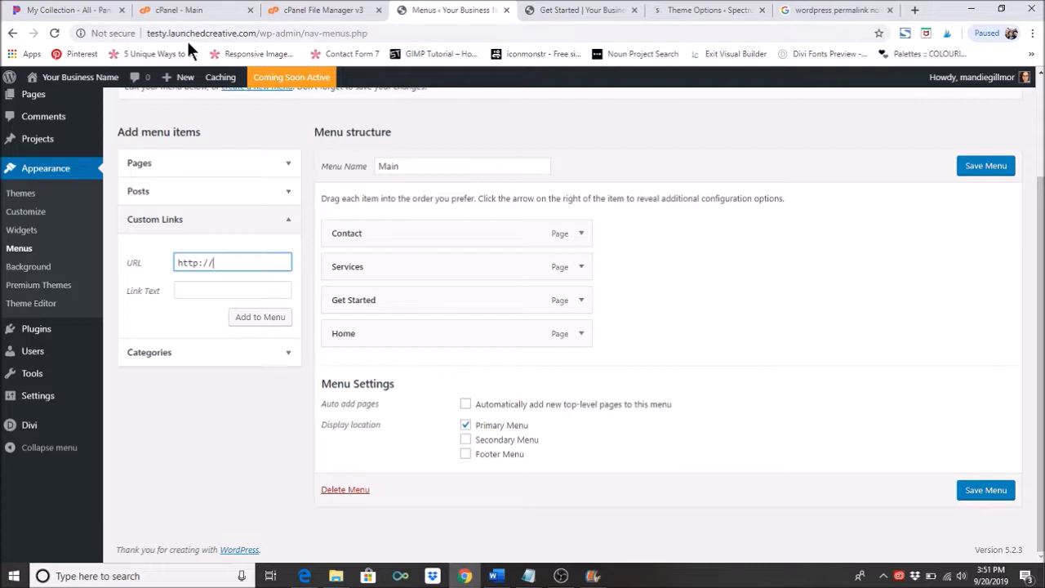
pyautogui.write('testimonial')
pyautogui.write('sty.launchedcreati')
pyautogui.write('ve.com')
pyautogui.hotkey('ctrl', 'v')
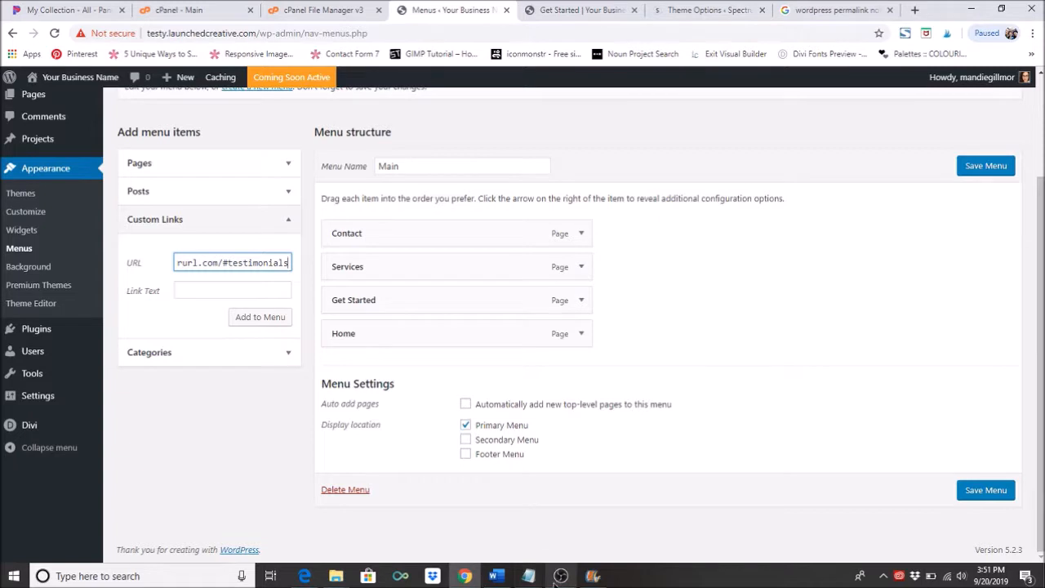
pyautogui.click(203, 291)
pyautogui.write('Testimonial')
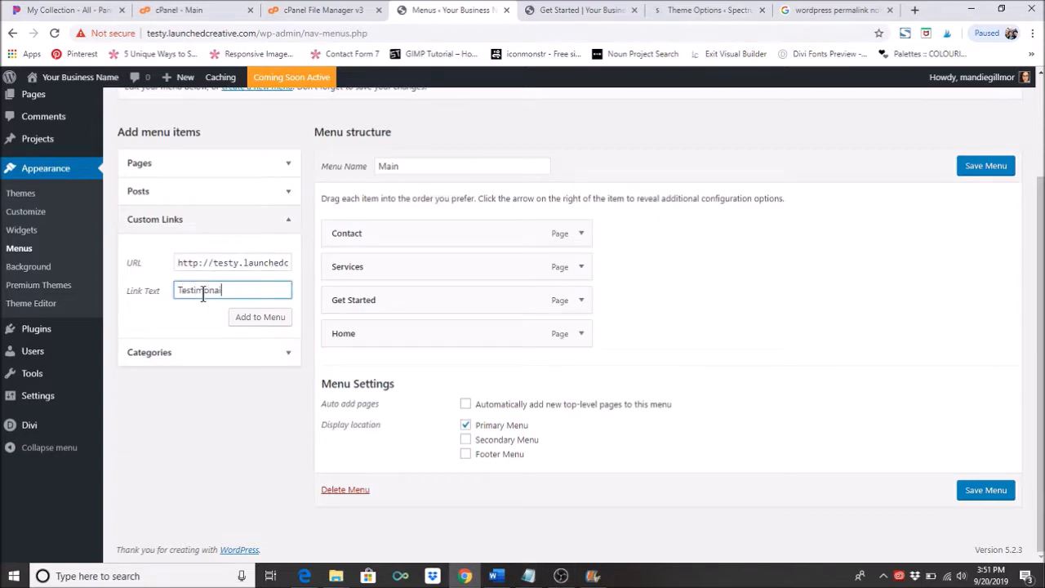
pyautogui.write('s')
pyautogui.click(259, 324)
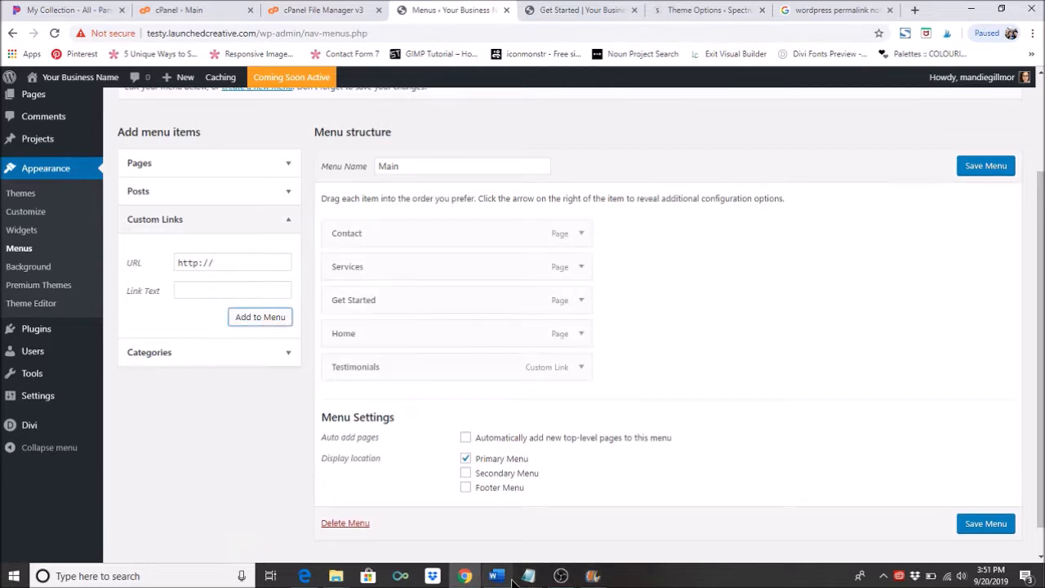
# - Check the sample FAQ link address yoururl.com/services/#faq in the SpectrumInstructions.txt notes in Notepad
pyautogui.moveTo(538, 578)
pyautogui.click(553, 562)
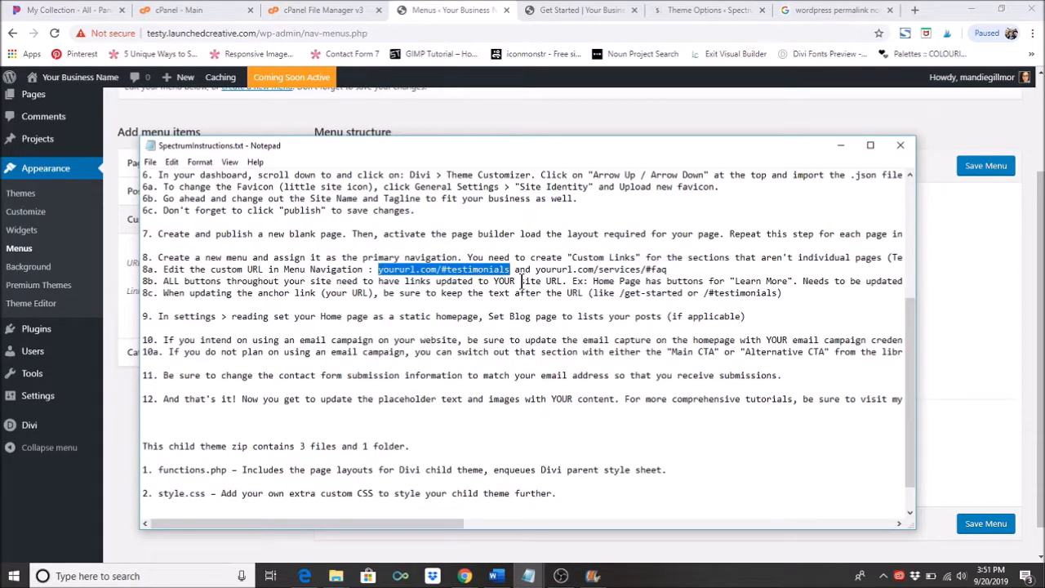
pyautogui.click(670, 270)
pyautogui.moveTo(668, 269); pyautogui.dragTo(536, 270)
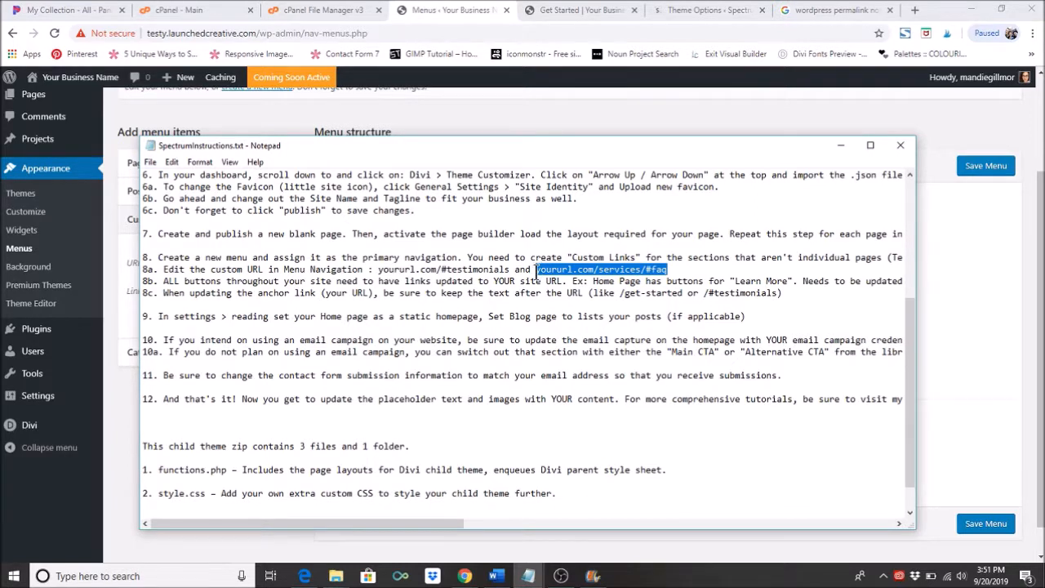
pyautogui.click(500, 269)
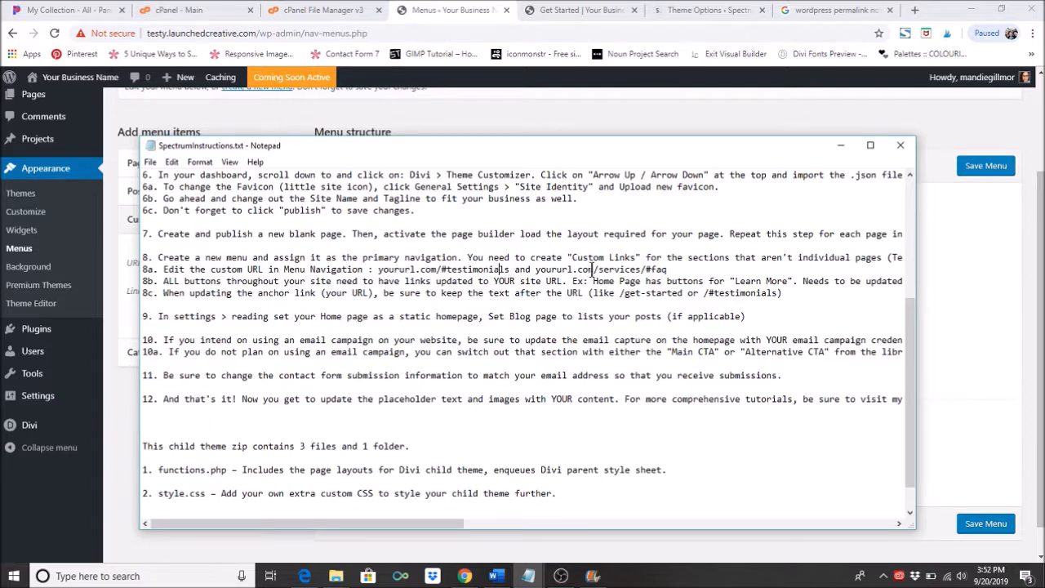
pyautogui.doubleClick(585, 270)
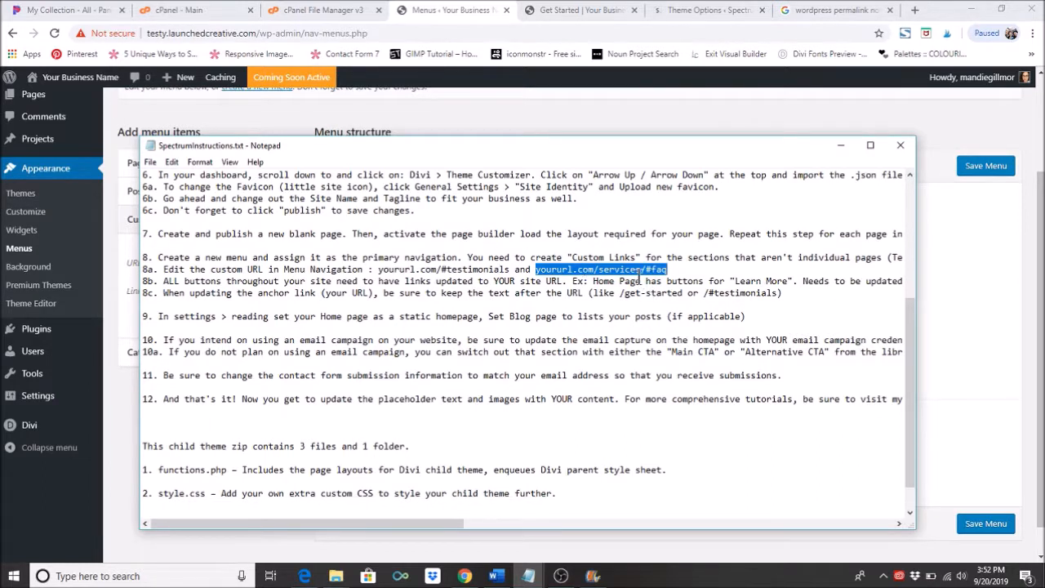
pyautogui.click(630, 272)
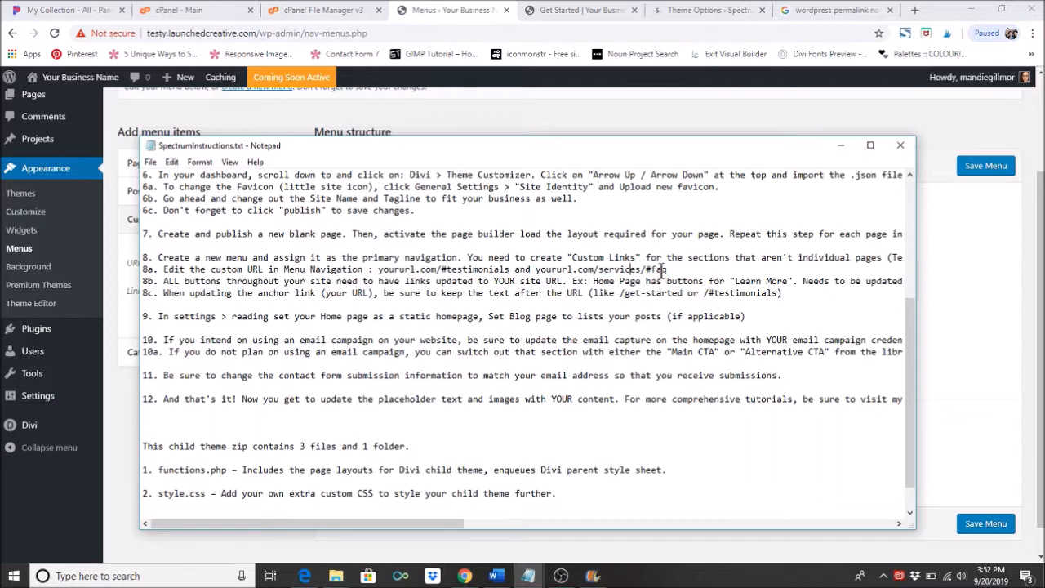
# - Switch to Chrome and add a custom link named FAQ to the Main menu, with its address on testy.launchedcreative.com
pyautogui.click(470, 577)
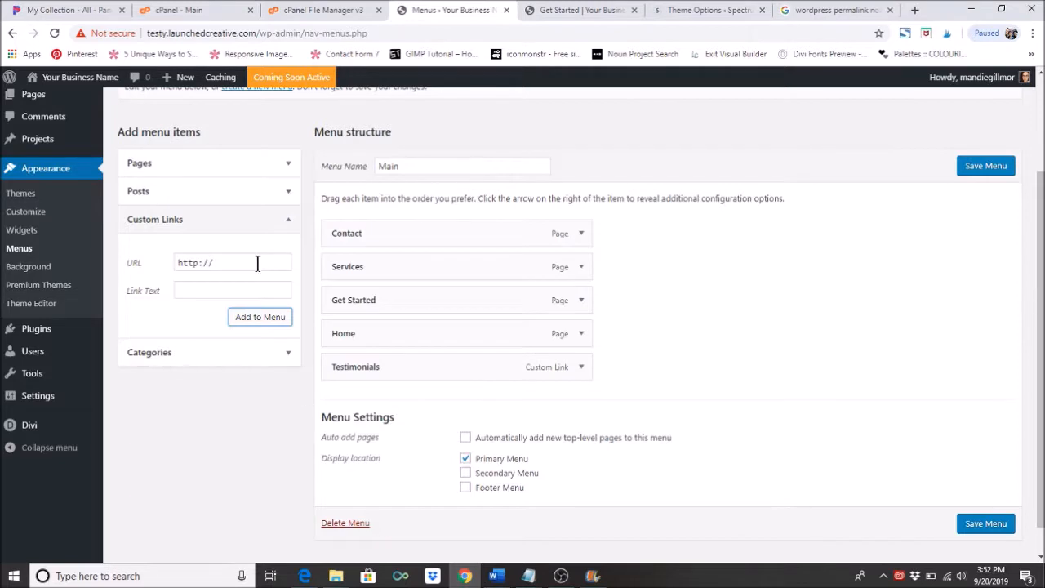
pyautogui.click(257, 263)
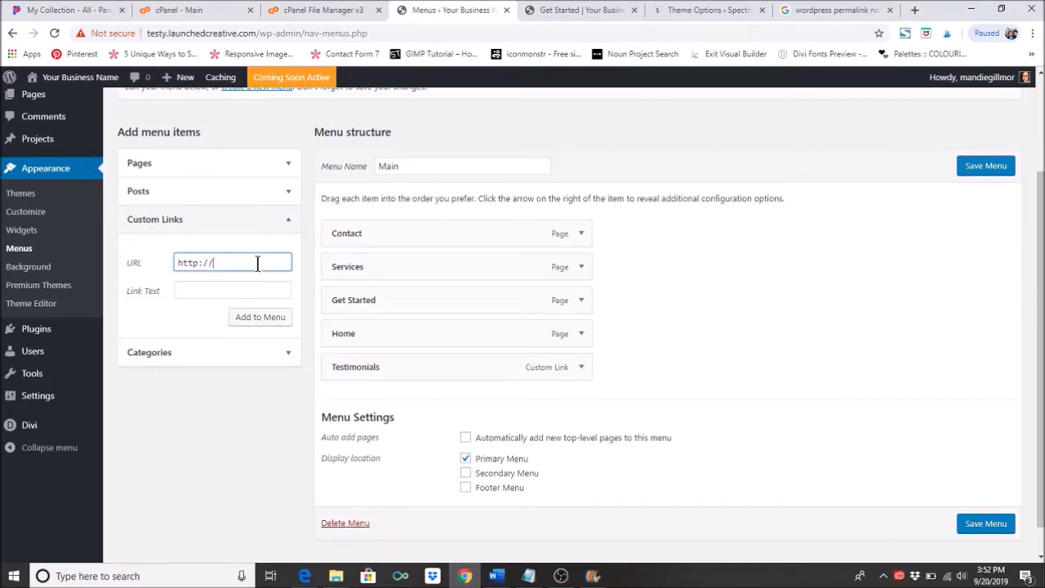
pyautogui.write('testy')
pyautogui.write('.launched')
pyautogui.write('creative.co')
pyautogui.write('m')
pyautogui.hotkey('ctrl', 'a')
pyautogui.hotkey('ctrl', 'v')
pyautogui.click(193, 287)
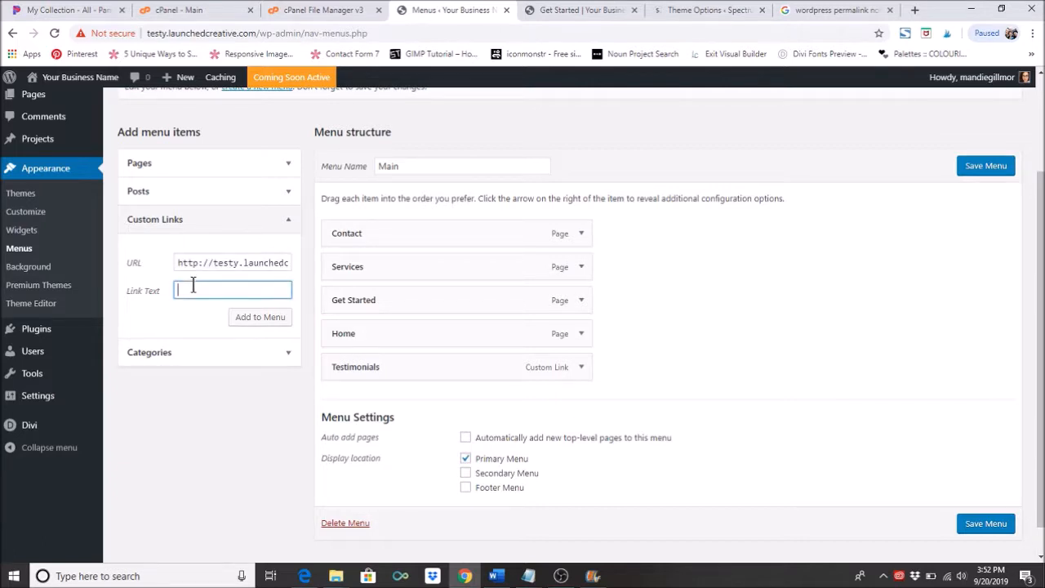
pyautogui.write('FAQ')
pyautogui.click(242, 318)
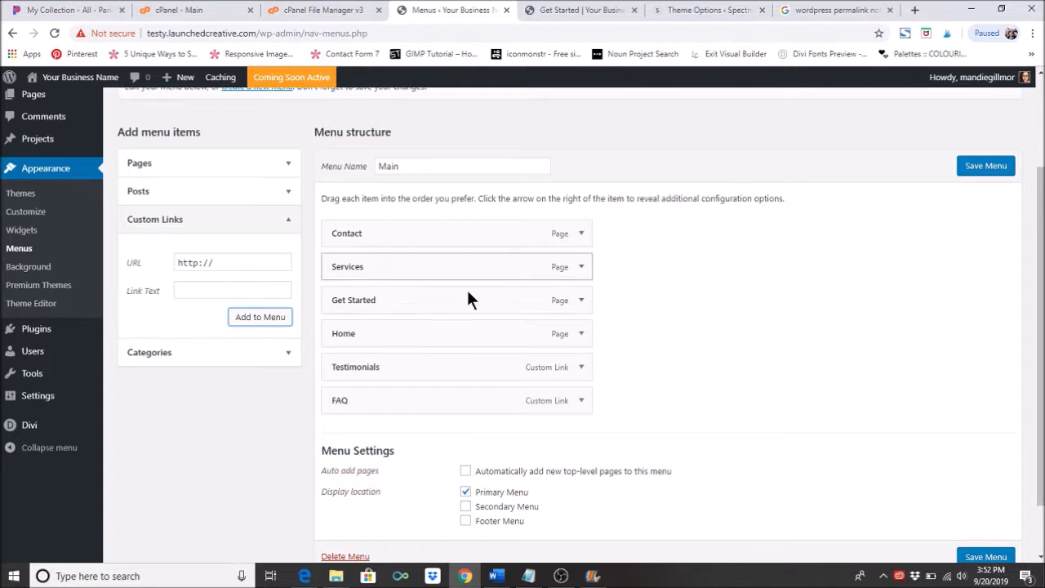
# - Reorder the Main menu with Home first, then Services and Testimonials, and nest FAQ as a sub item under Services
pyautogui.moveTo(418, 335); pyautogui.dragTo(401, 224)
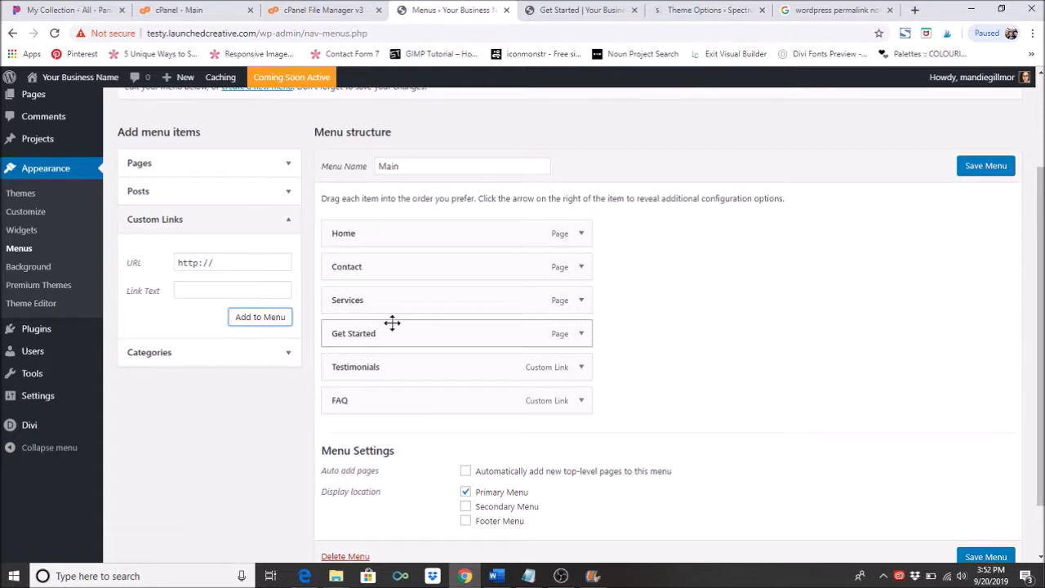
pyautogui.moveTo(397, 303); pyautogui.dragTo(375, 266)
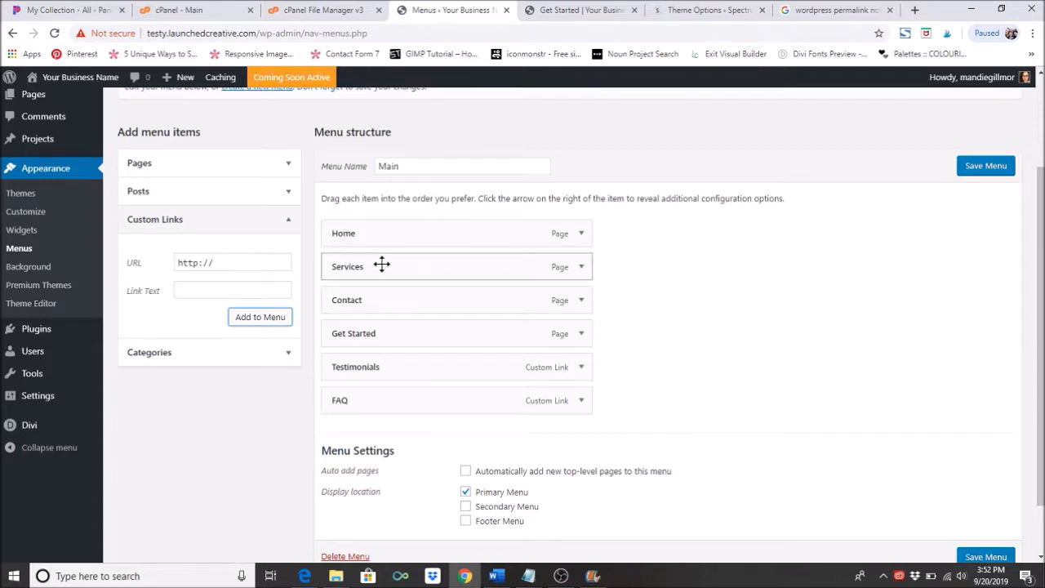
pyautogui.moveTo(383, 369); pyautogui.dragTo(357, 300)
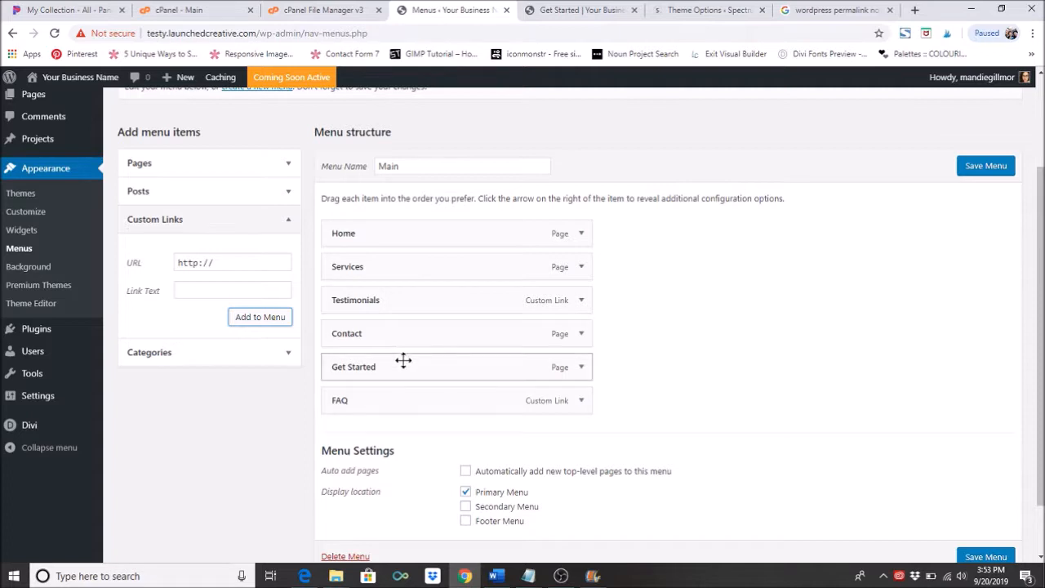
pyautogui.moveTo(401, 400); pyautogui.dragTo(449, 306)
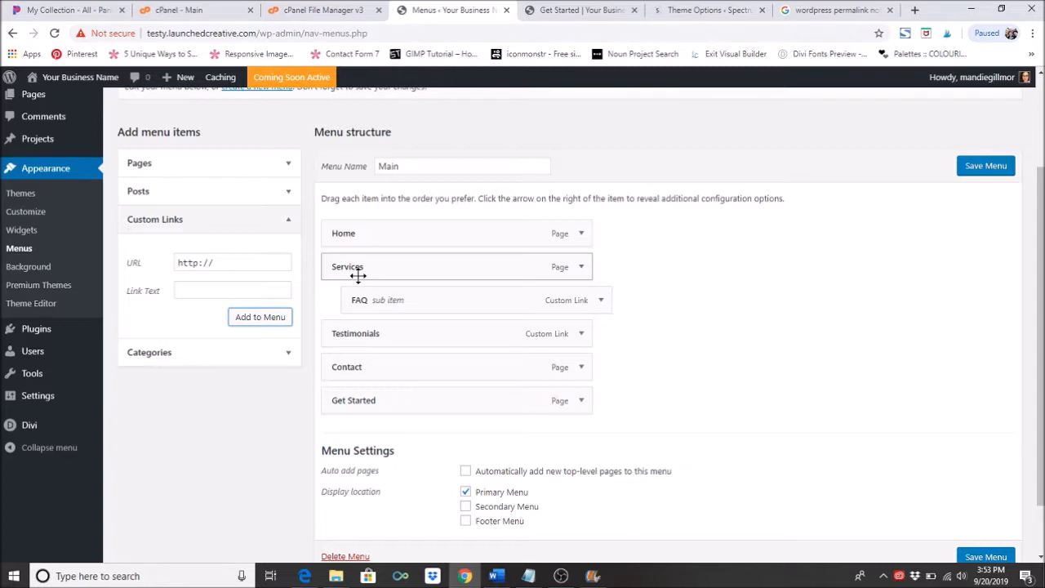
# - Return FAQ to a top-level item below Services, move Contact to the end, and save the Main menu
pyautogui.moveTo(398, 305); pyautogui.dragTo(376, 304)
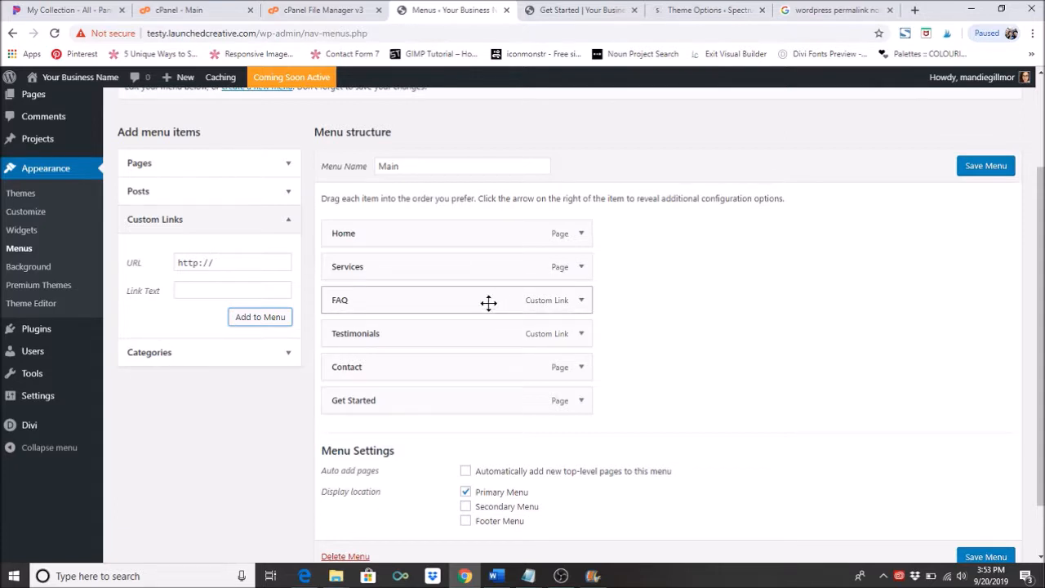
pyautogui.moveTo(49, 425)
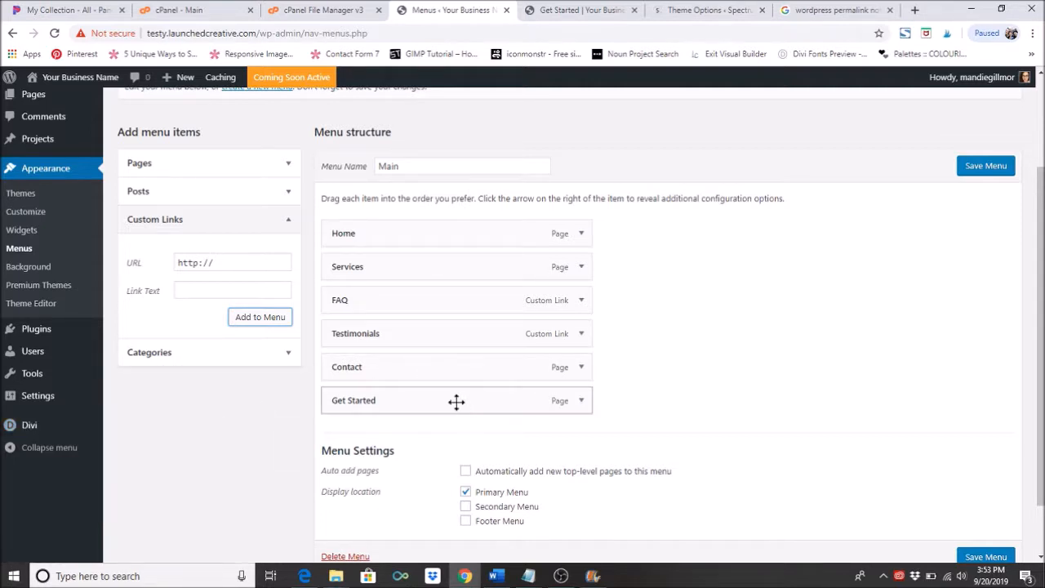
pyautogui.moveTo(448, 368); pyautogui.dragTo(443, 398)
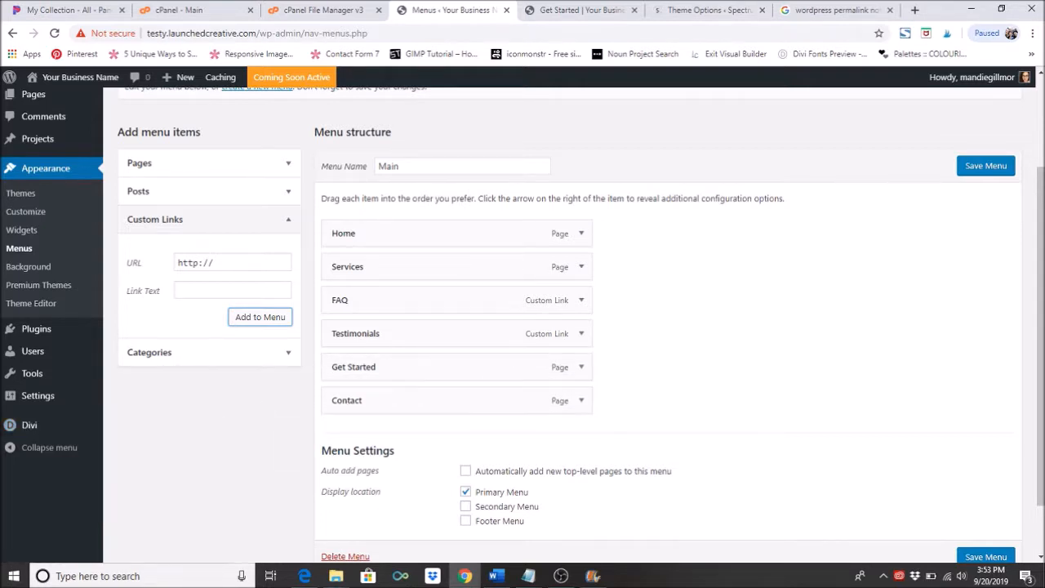
pyautogui.click(981, 167)
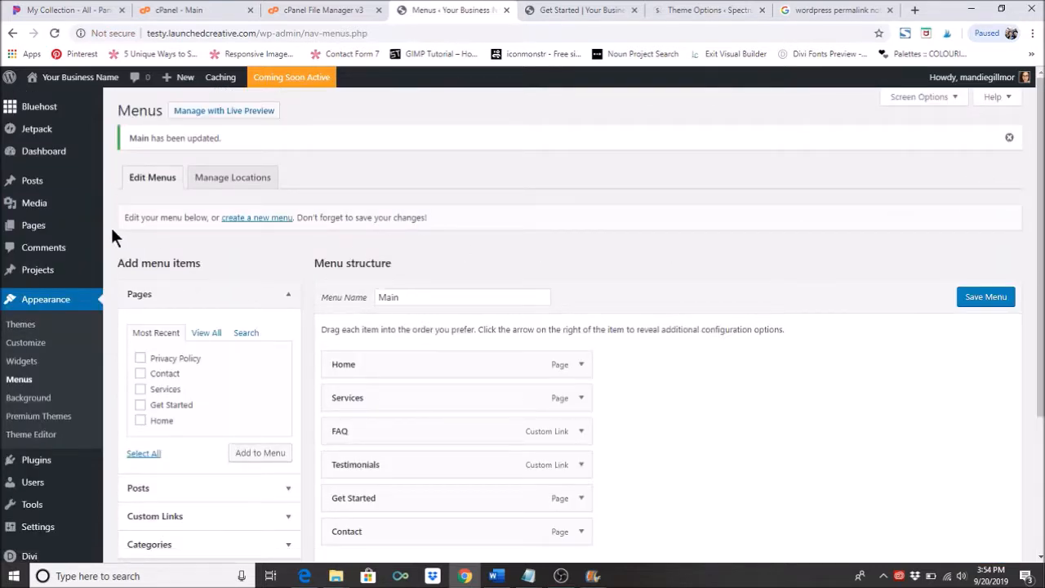
# - View the live site and open its Theme Customizer
pyautogui.moveTo(23, 155)
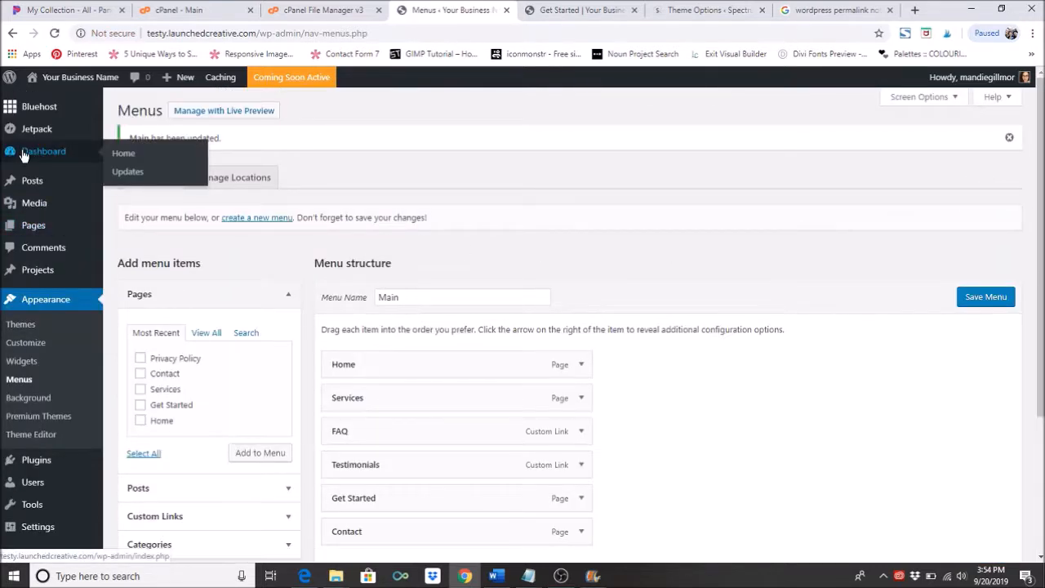
pyautogui.click(87, 85)
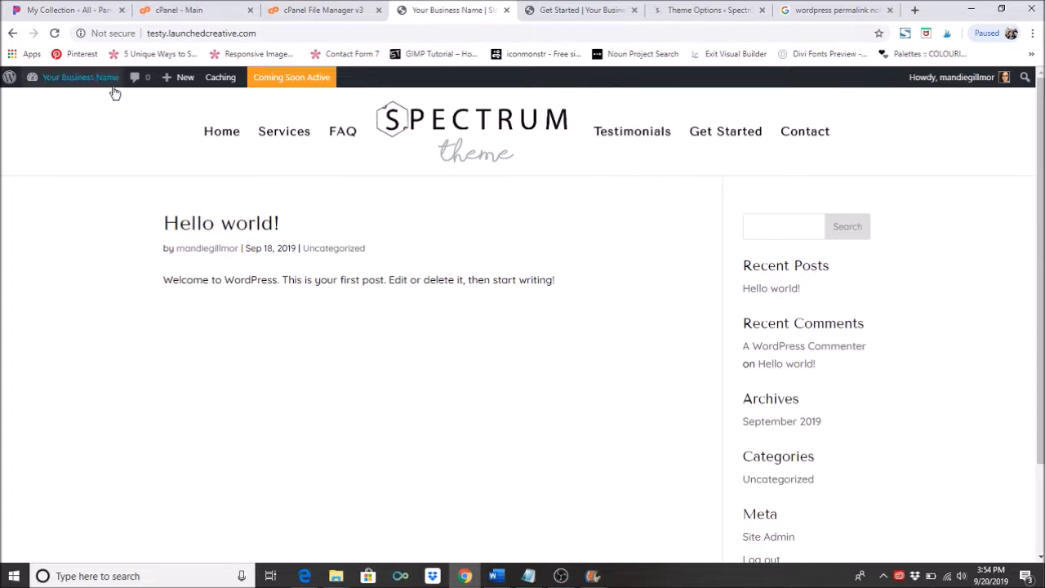
pyautogui.moveTo(106, 82)
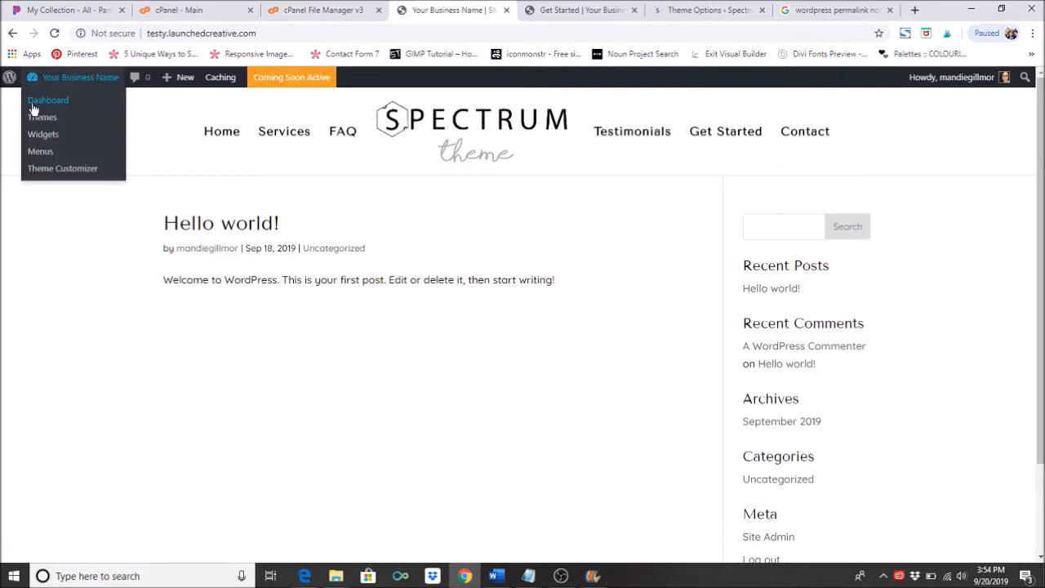
pyautogui.click(73, 170)
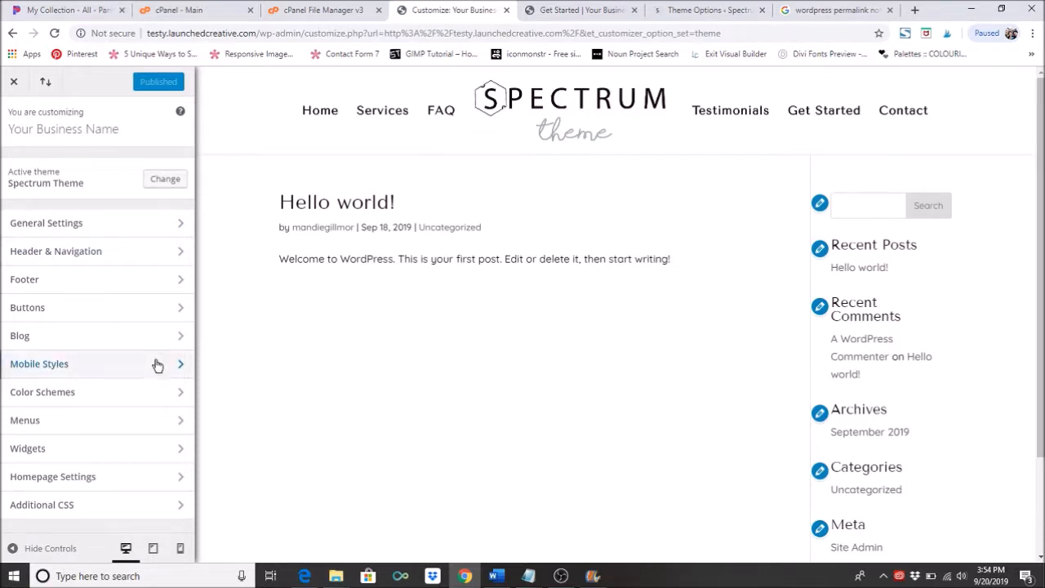
# - Set the homepage to display the static page Home, leave the posts page unselected, and publish the change
pyautogui.click(127, 486)
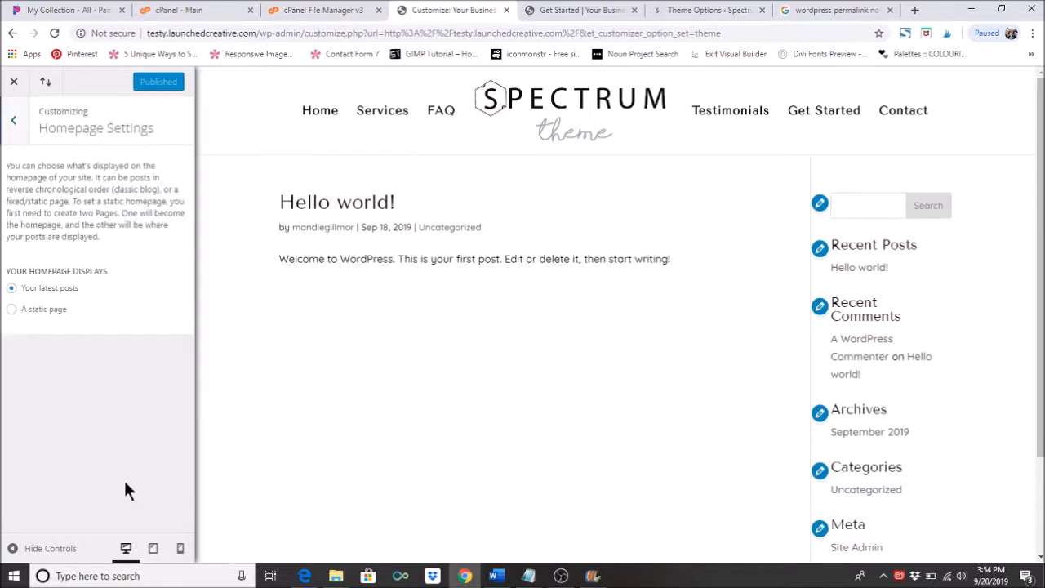
pyautogui.click(41, 309)
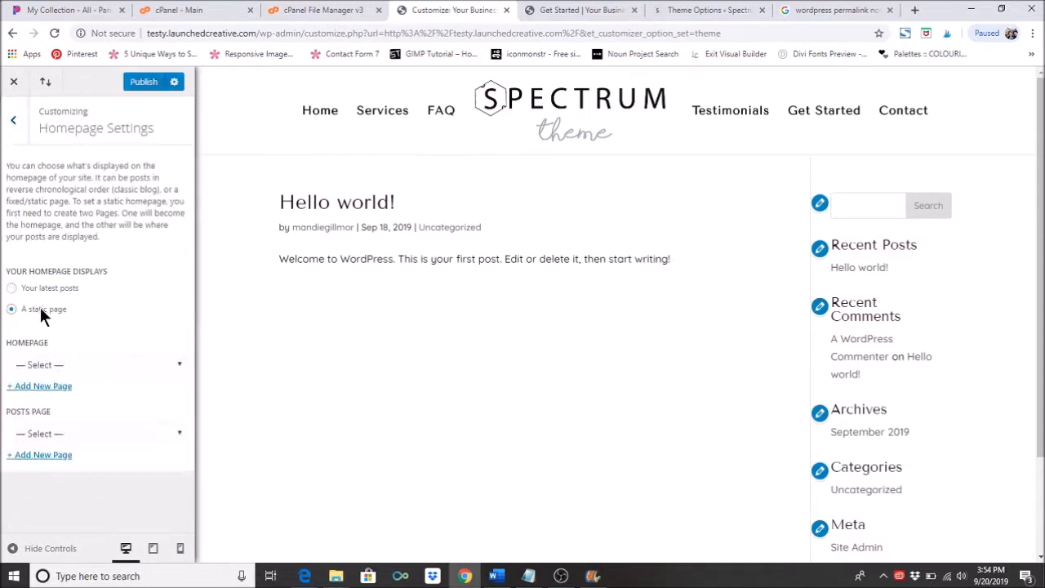
pyautogui.click(102, 366)
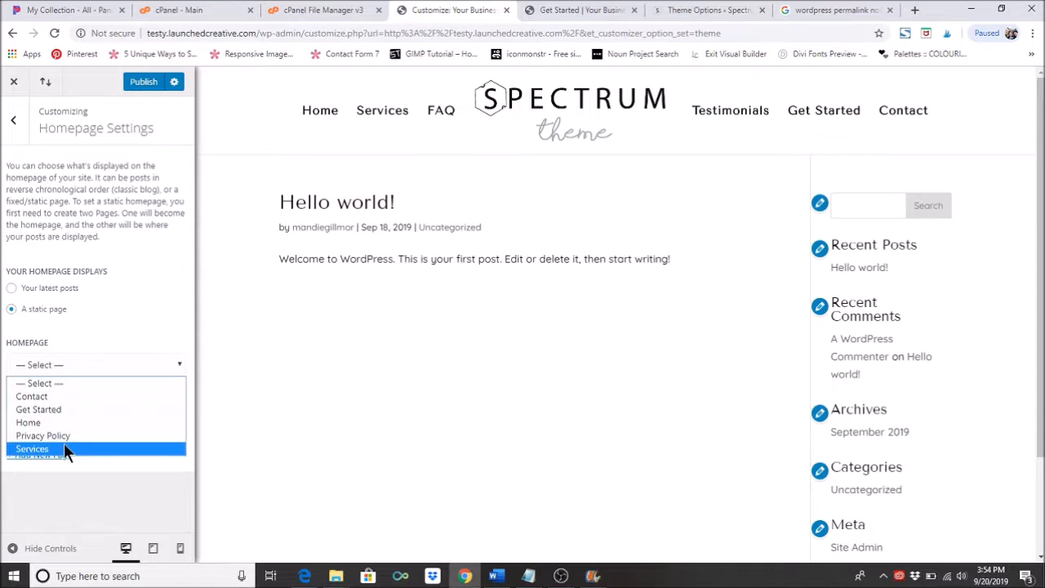
pyautogui.click(60, 422)
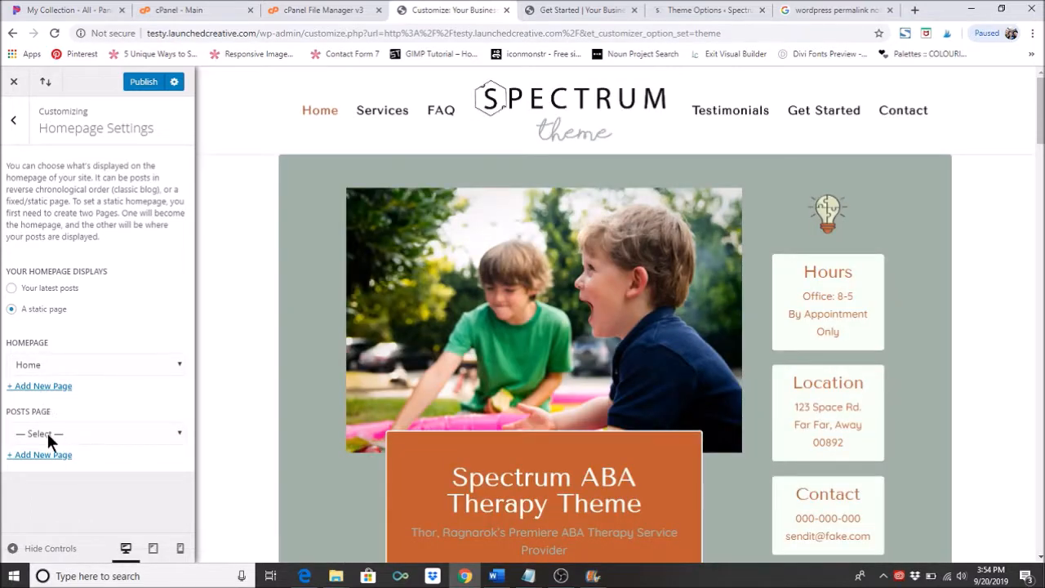
pyautogui.click(48, 433)
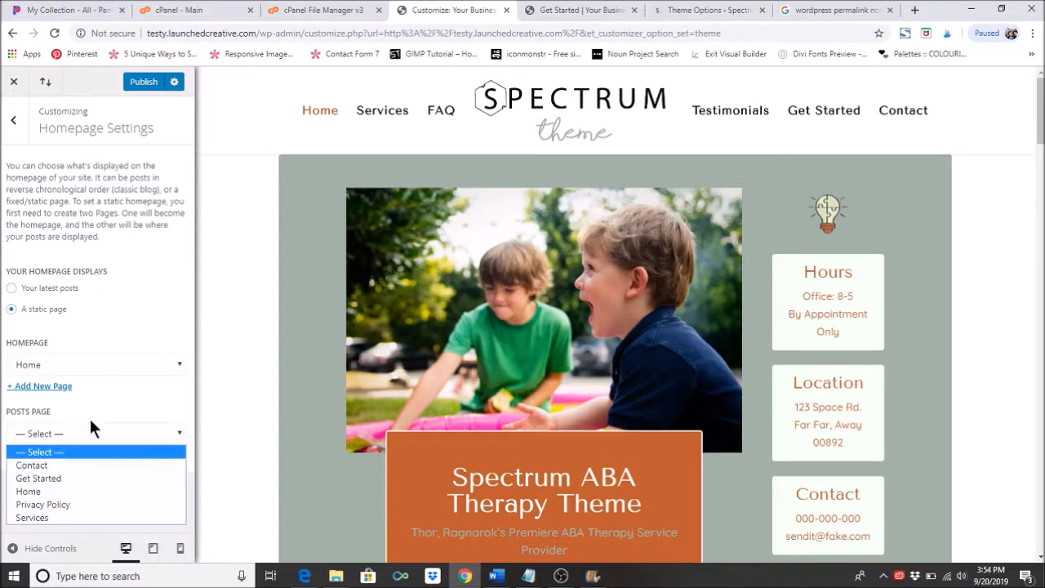
pyautogui.click(117, 404)
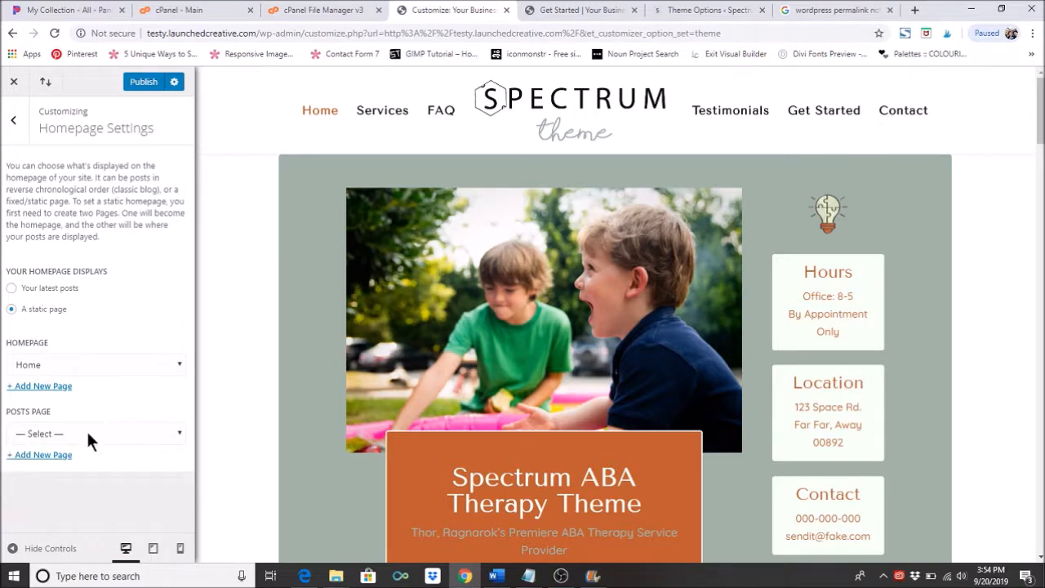
pyautogui.click(152, 85)
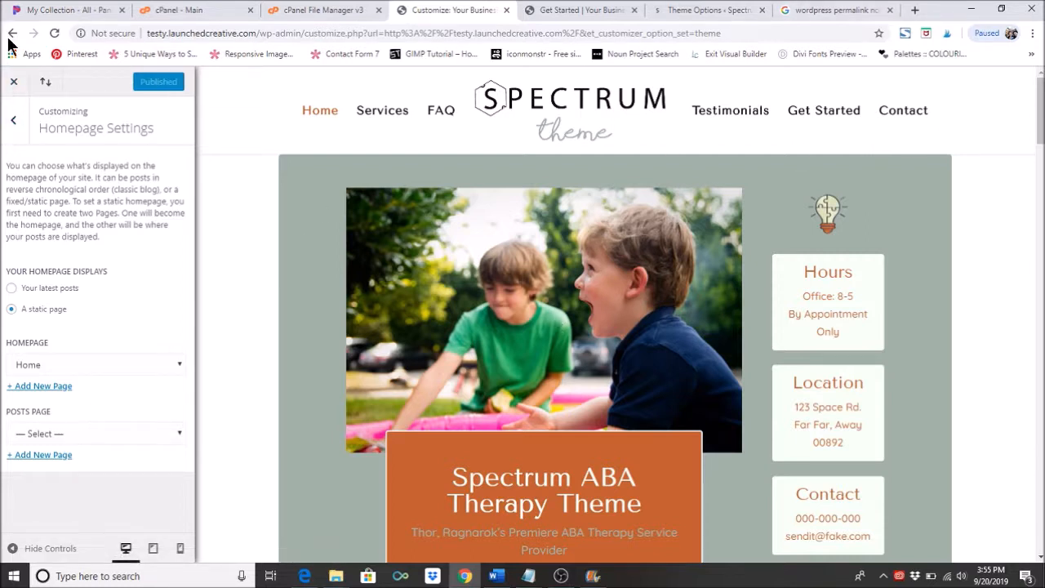
# - Review the Home page preview, from the services section down to Meet Our Team
pyautogui.scroll(-10, 738, 350)
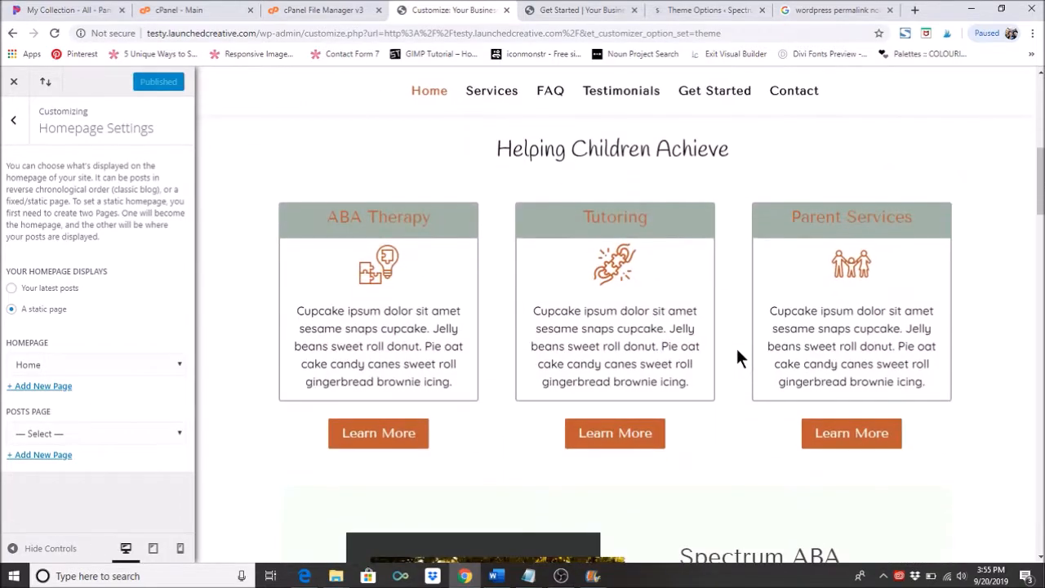
pyautogui.scroll(-10, 736, 348)
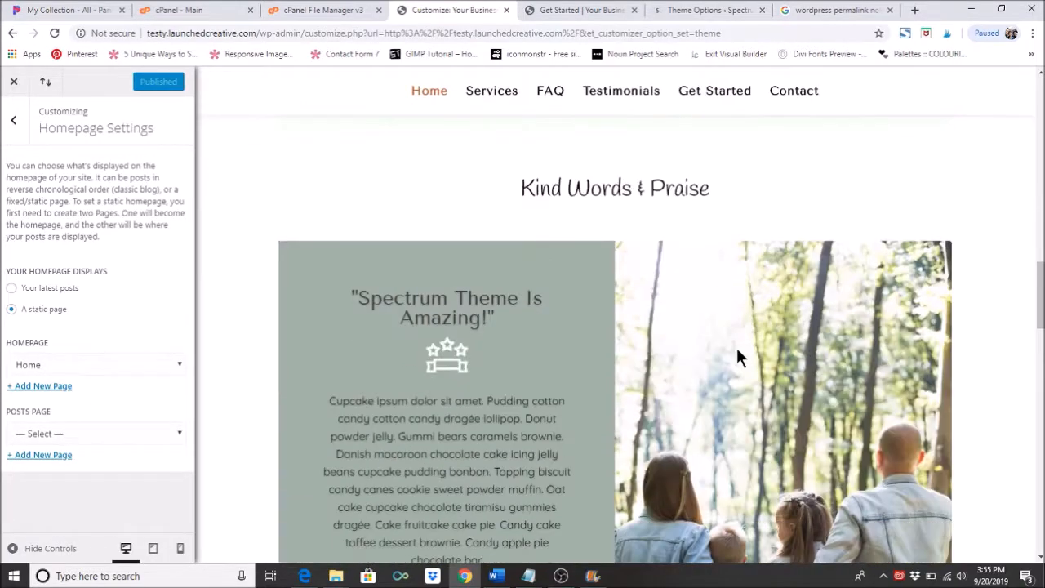
pyautogui.scroll(-3, 737, 348)
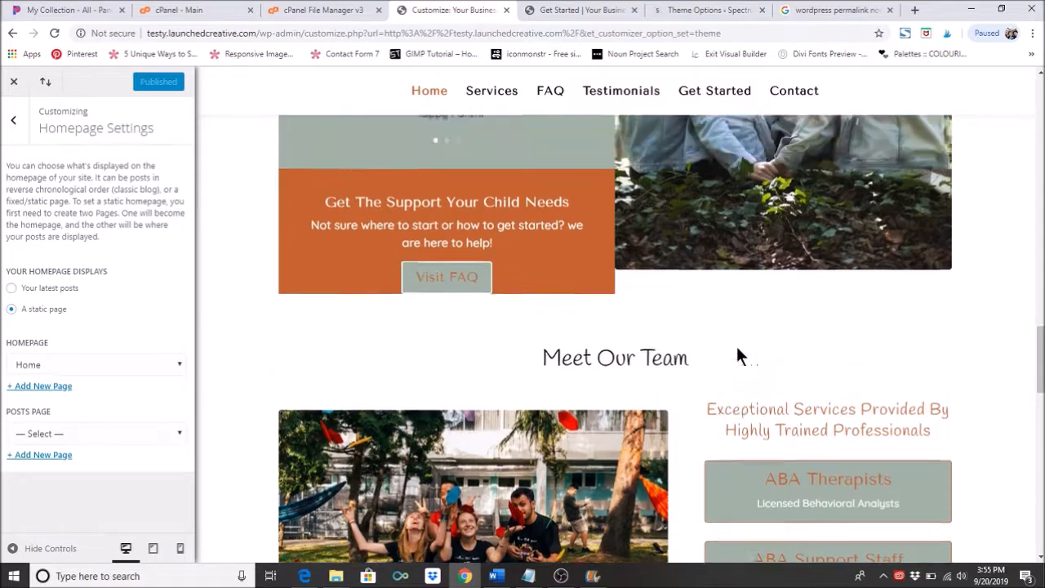
pyautogui.scroll(5, 735, 344)
pyautogui.scroll(5, 737, 357)
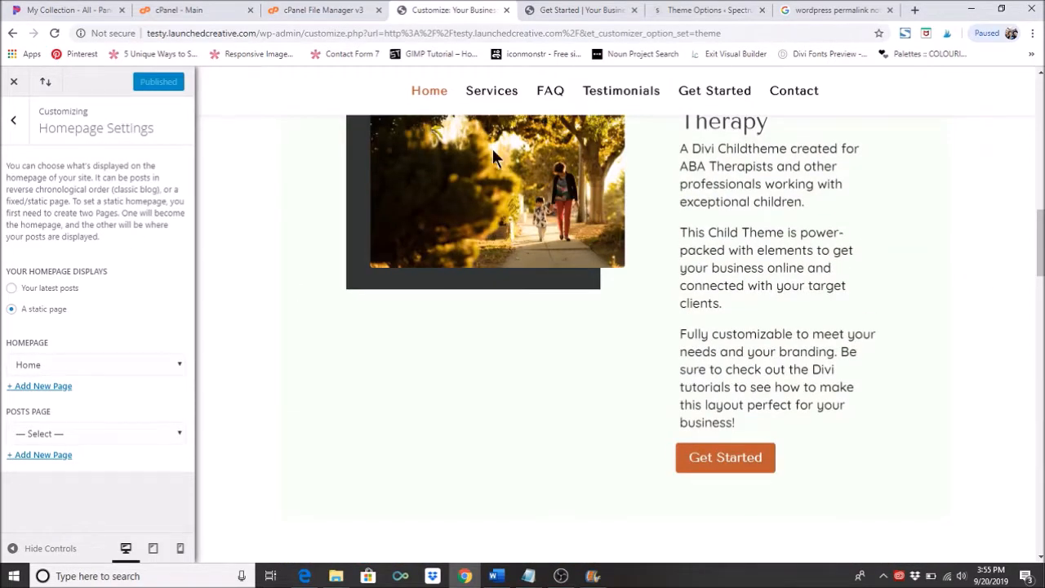
# - Close the Customizer and test the FAQ and Testimonials menu links on the live site
pyautogui.click(22, 86)
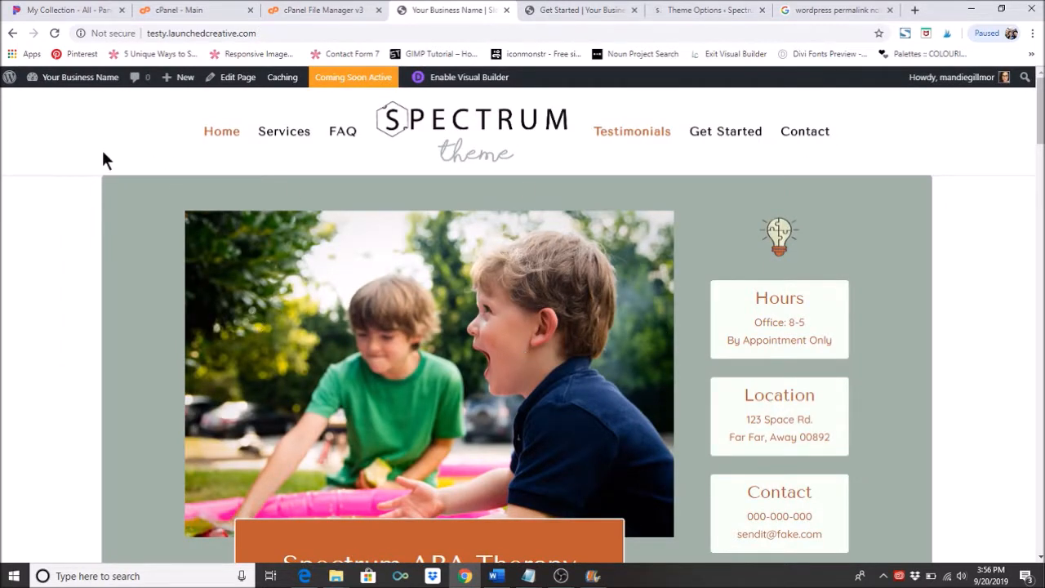
pyautogui.click(344, 133)
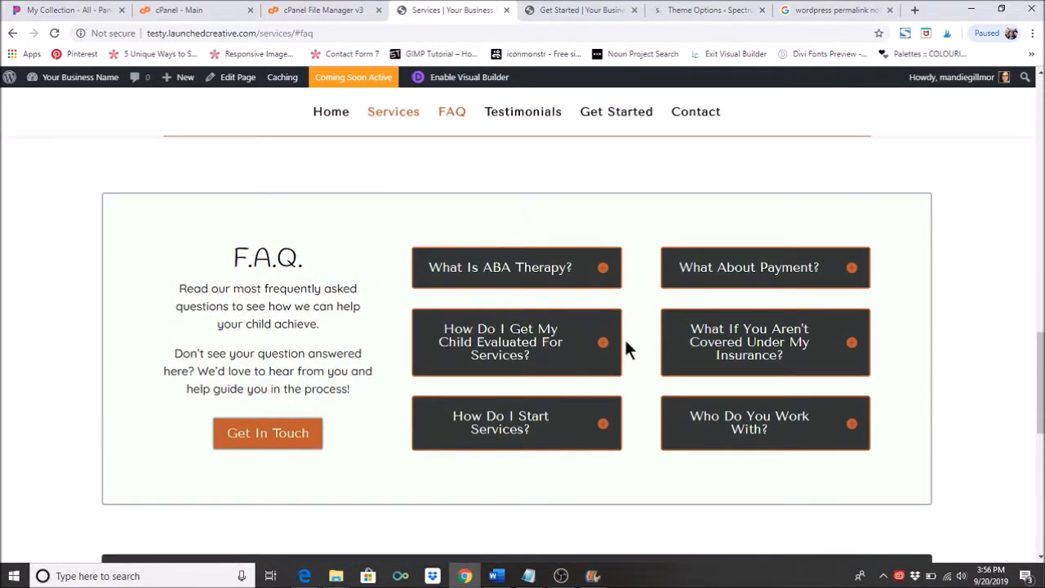
pyautogui.click(536, 119)
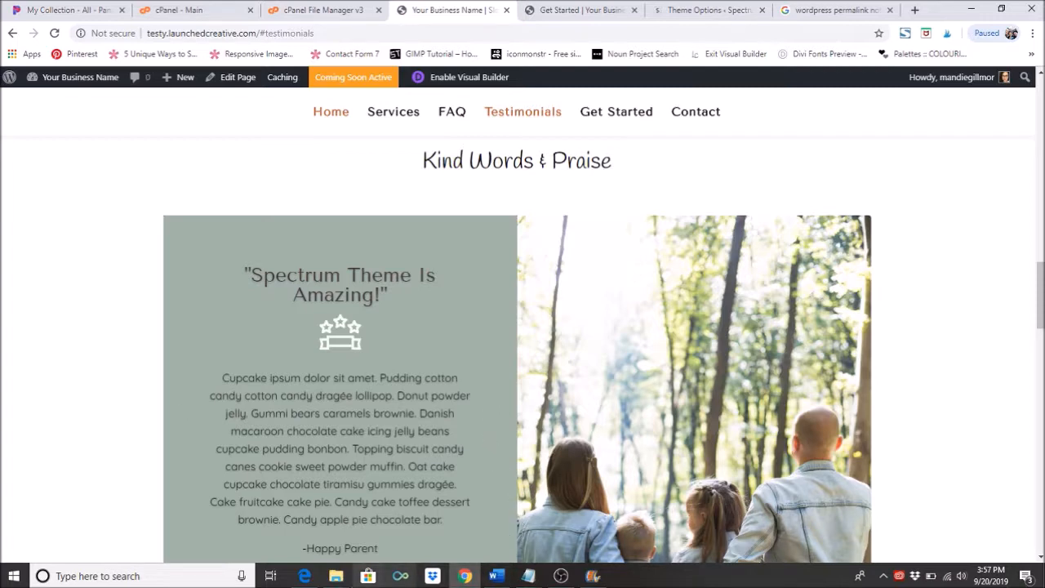
# - Switch to the SpectrumInstructions.txt notes in Notepad and check the #faq and #testimonials endings of the custom URLs in step 8a
pyautogui.moveTo(597, 578)
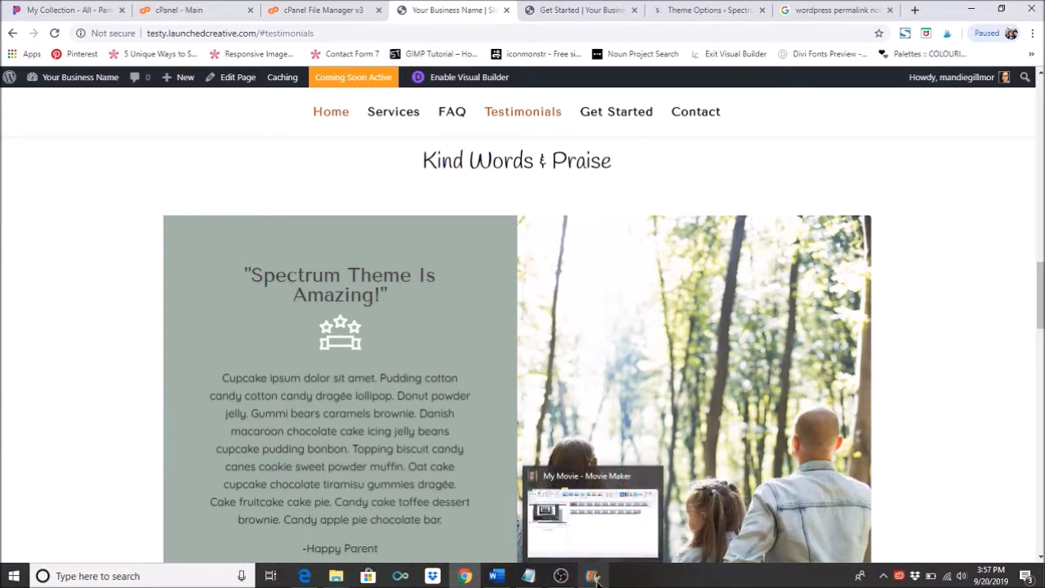
pyautogui.moveTo(496, 578)
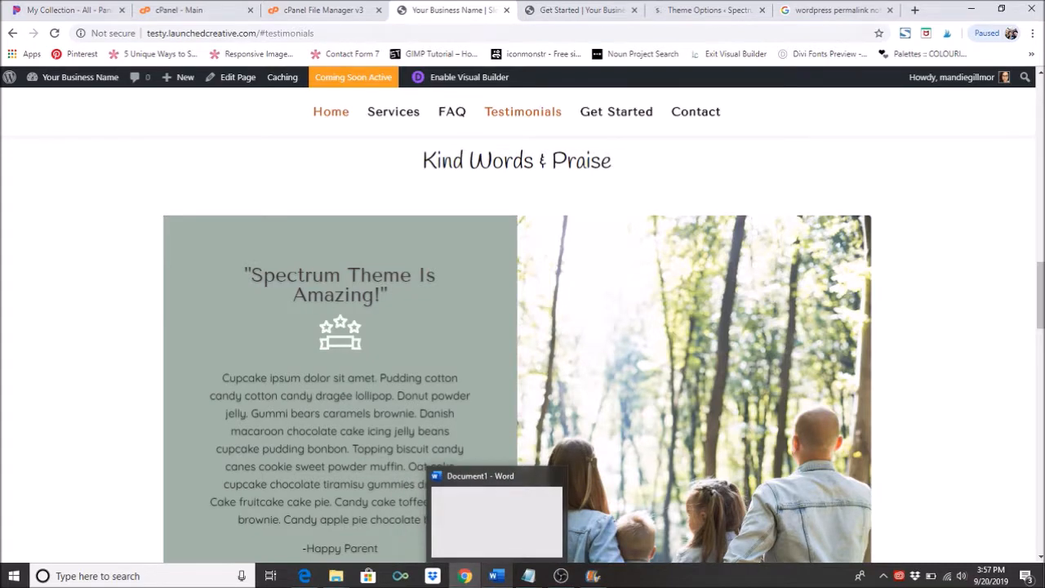
pyautogui.moveTo(539, 580)
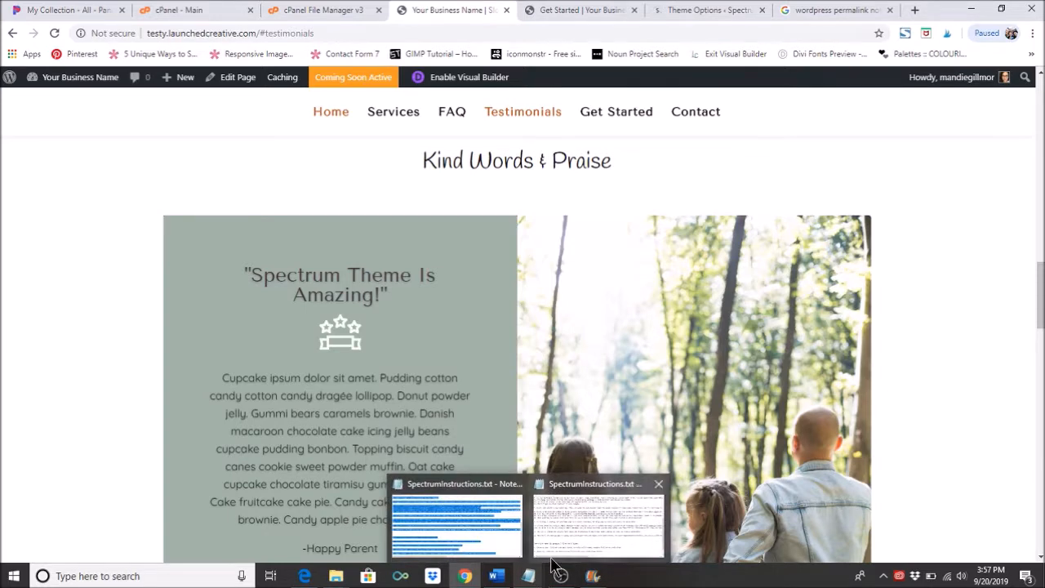
pyautogui.click(562, 549)
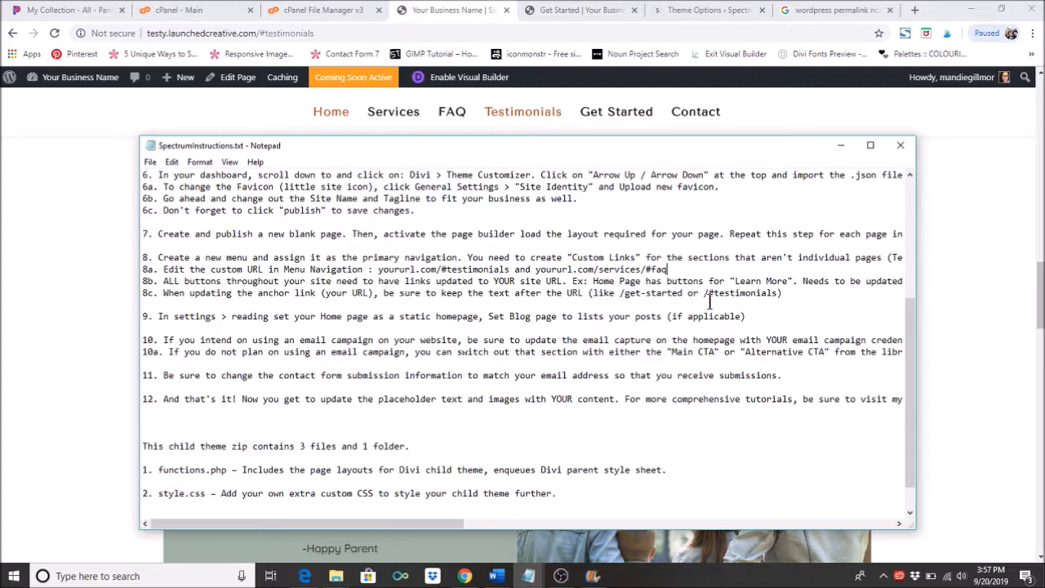
pyautogui.doubleClick(666, 268)
pyautogui.click(667, 269)
pyautogui.moveTo(668, 269); pyautogui.dragTo(646, 269)
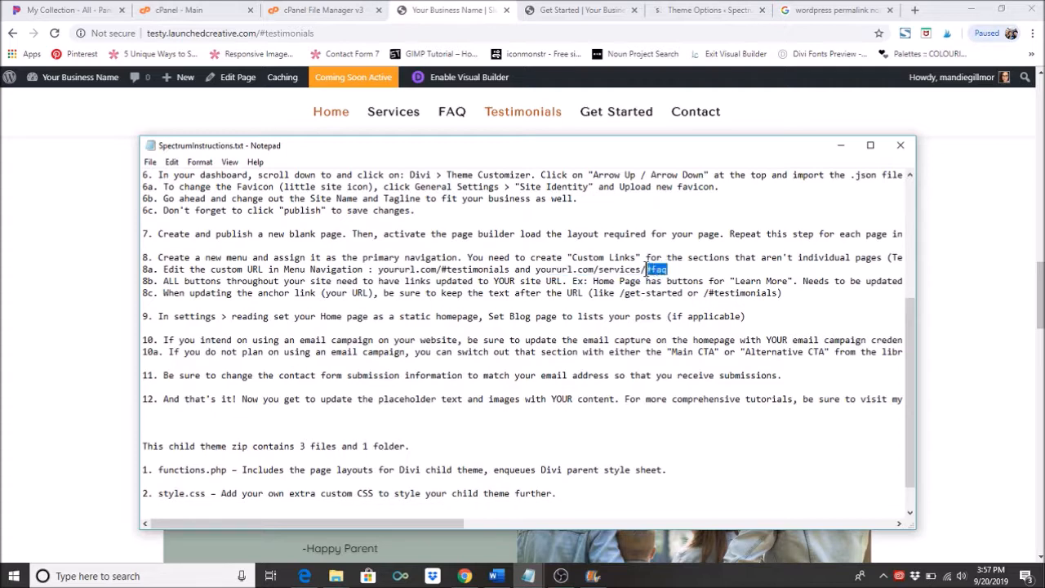
pyautogui.click(504, 269)
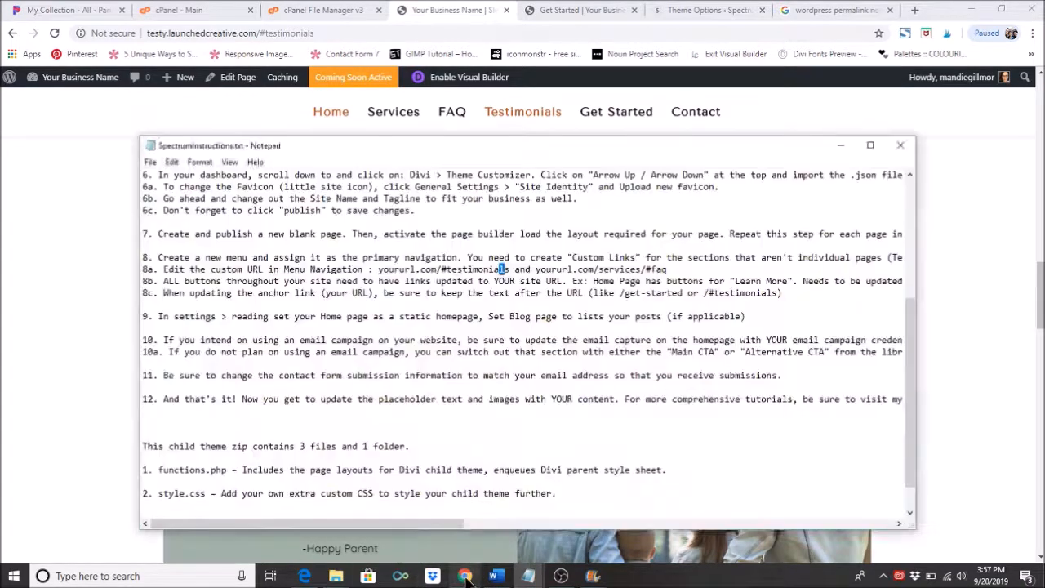
# - Switch back to Chrome and look through the live homepage's sections and buttons from the header down to Meet Our Team
pyautogui.click(463, 576)
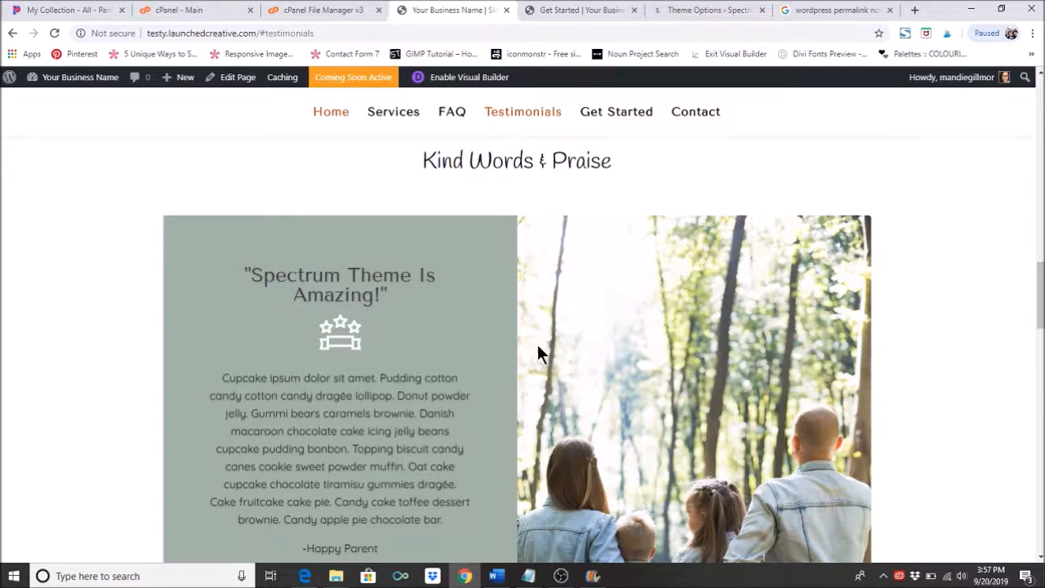
pyautogui.scroll(5, 537, 342)
pyautogui.scroll(5, 549, 392)
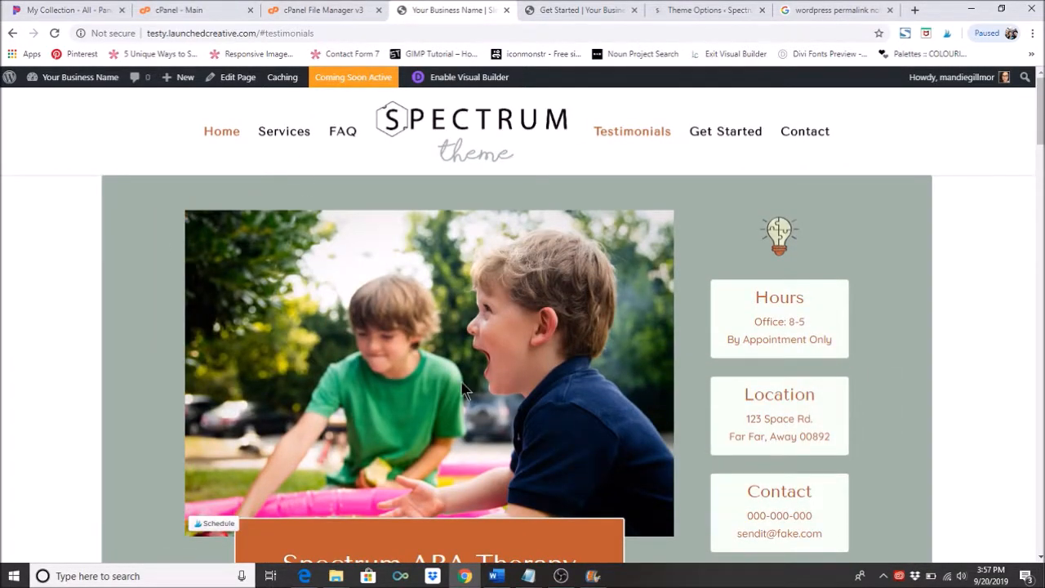
pyautogui.scroll(-15, 462, 392)
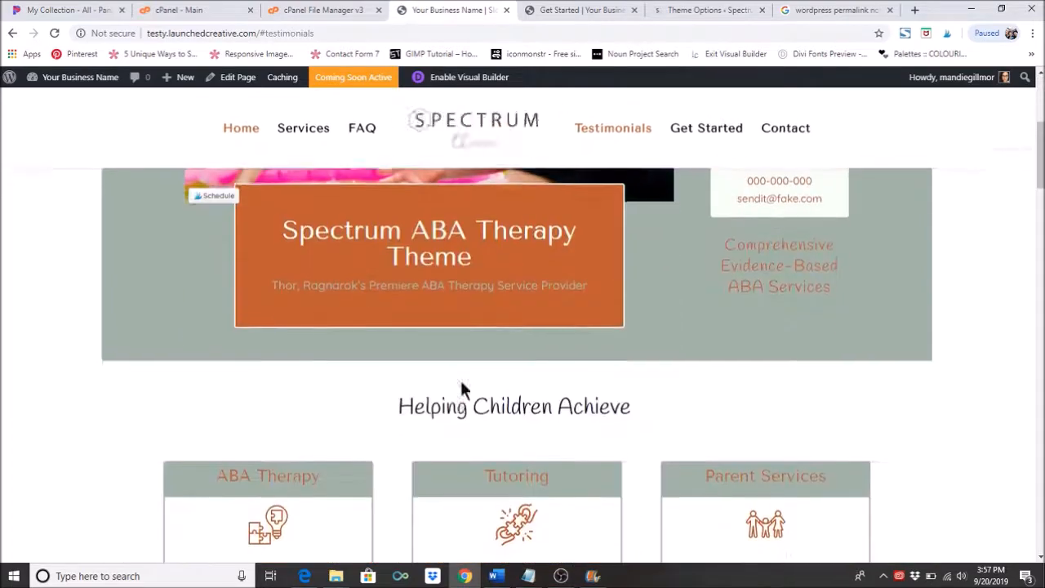
pyautogui.scroll(-8, 462, 391)
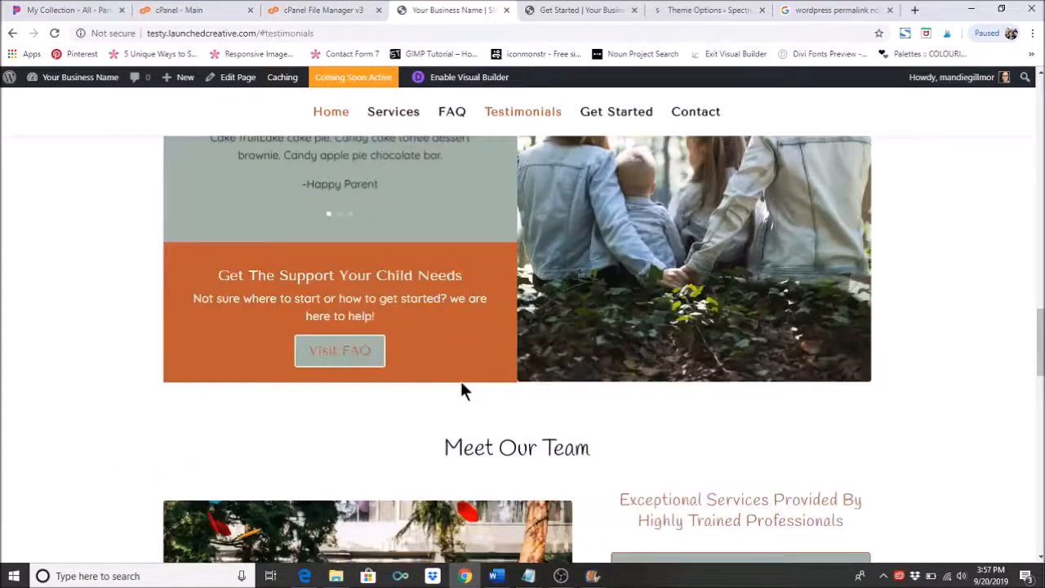